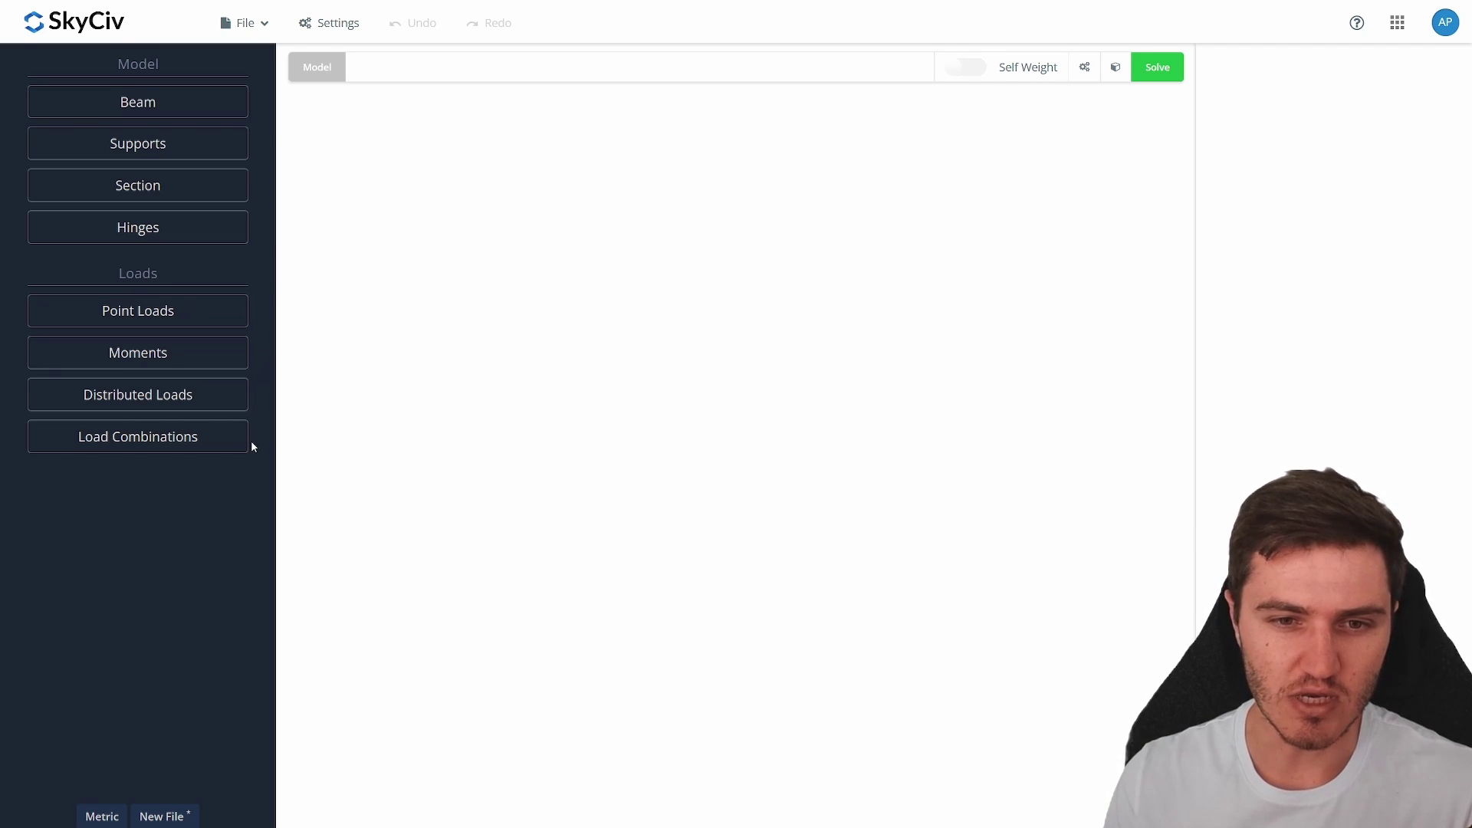
Create a beam with a length of 3 m.
click(222, 102)
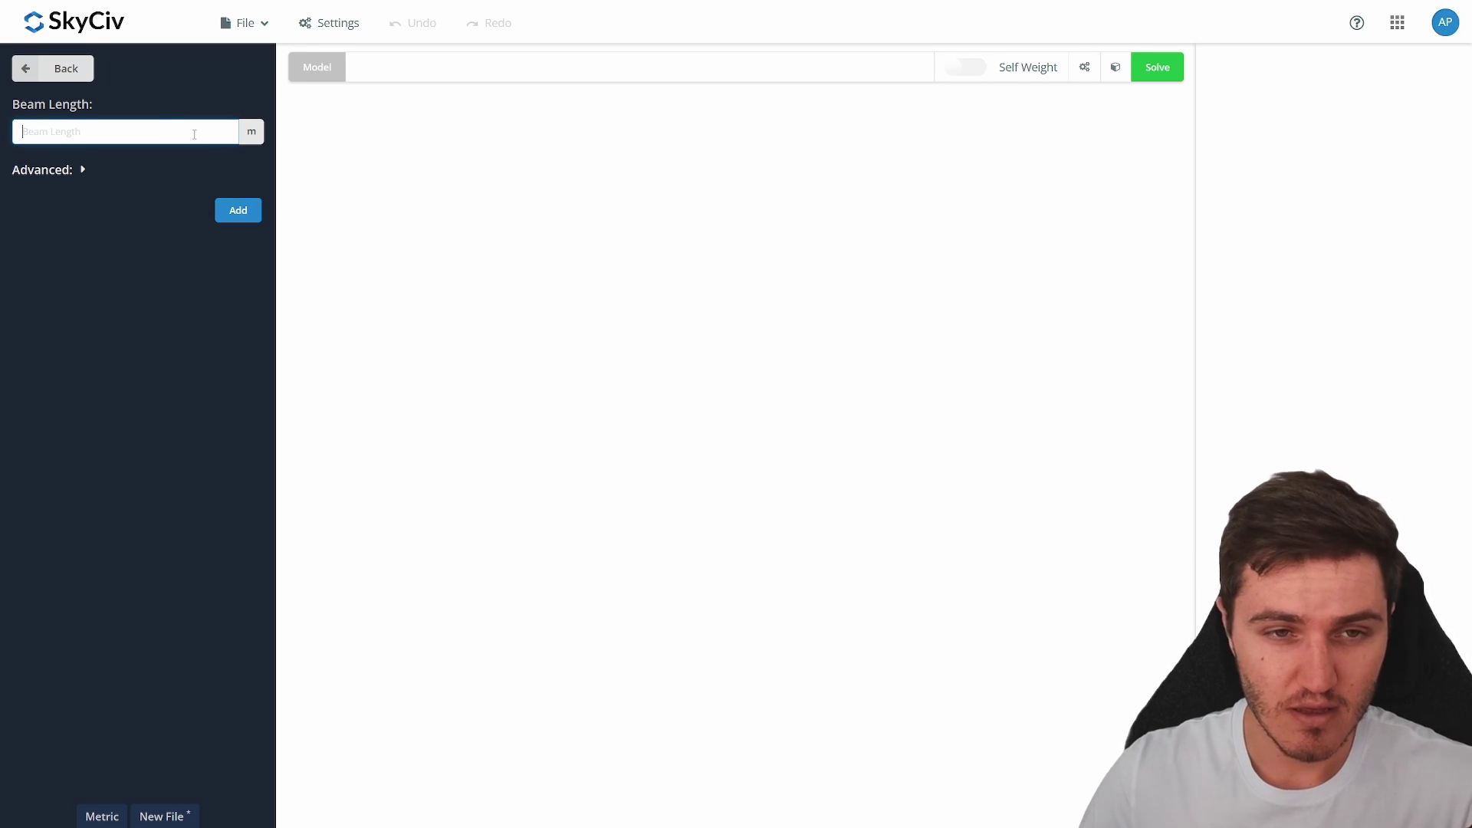
text(3)
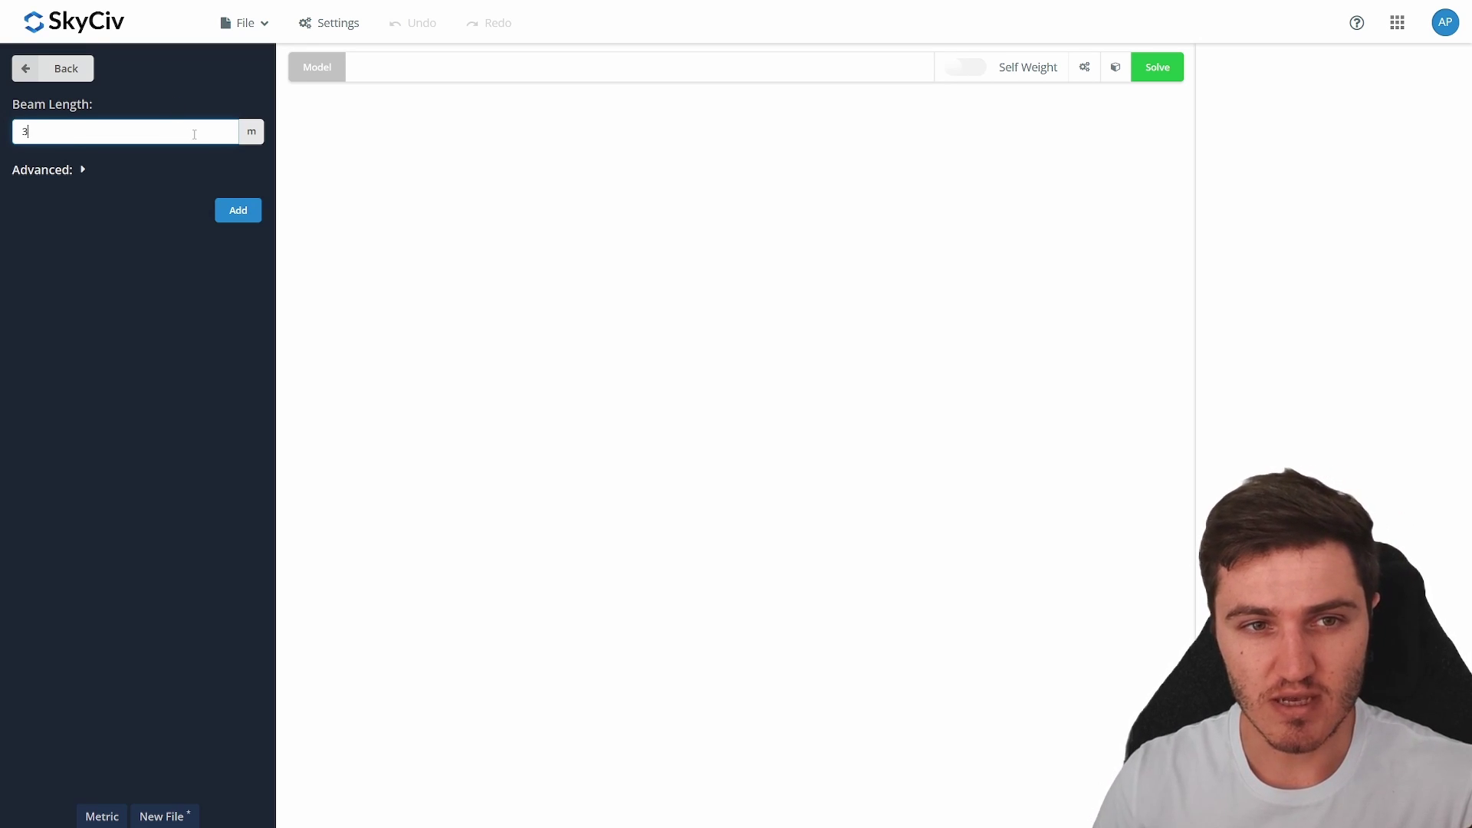
click(245, 223)
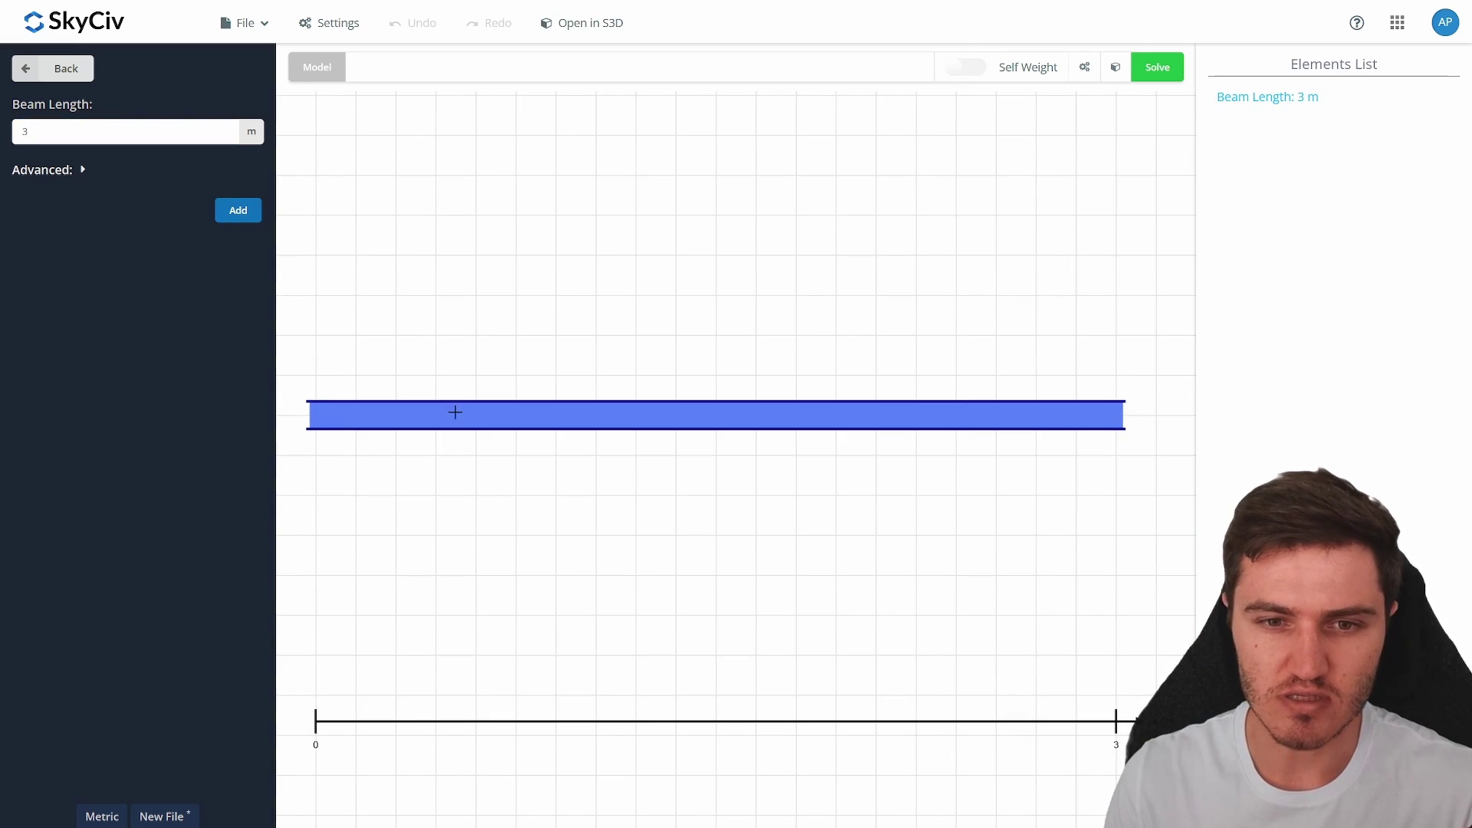
click(58, 72)
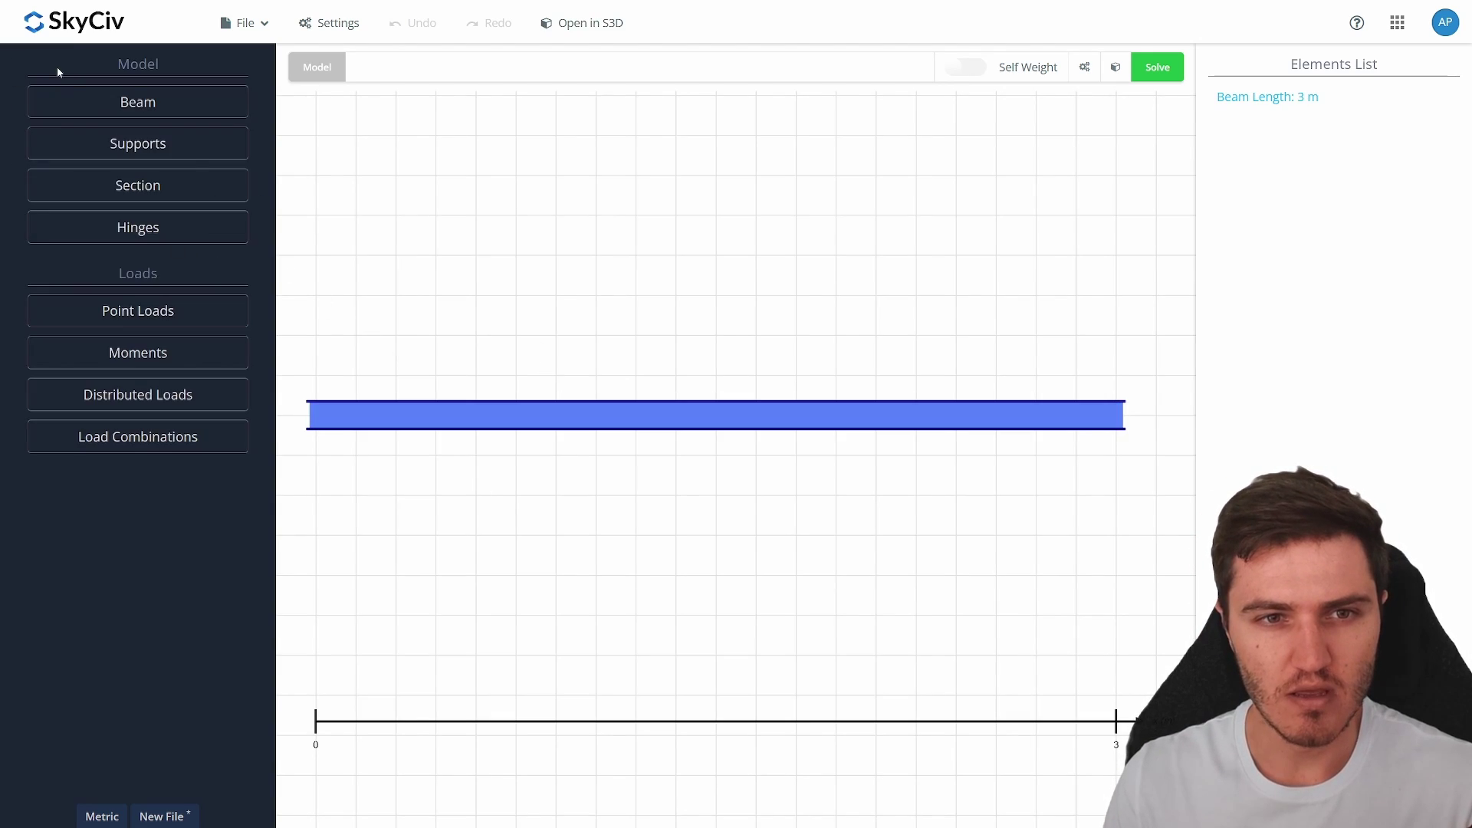
Add a pinned support at the beam's left end, at position 0 m.
click(205, 146)
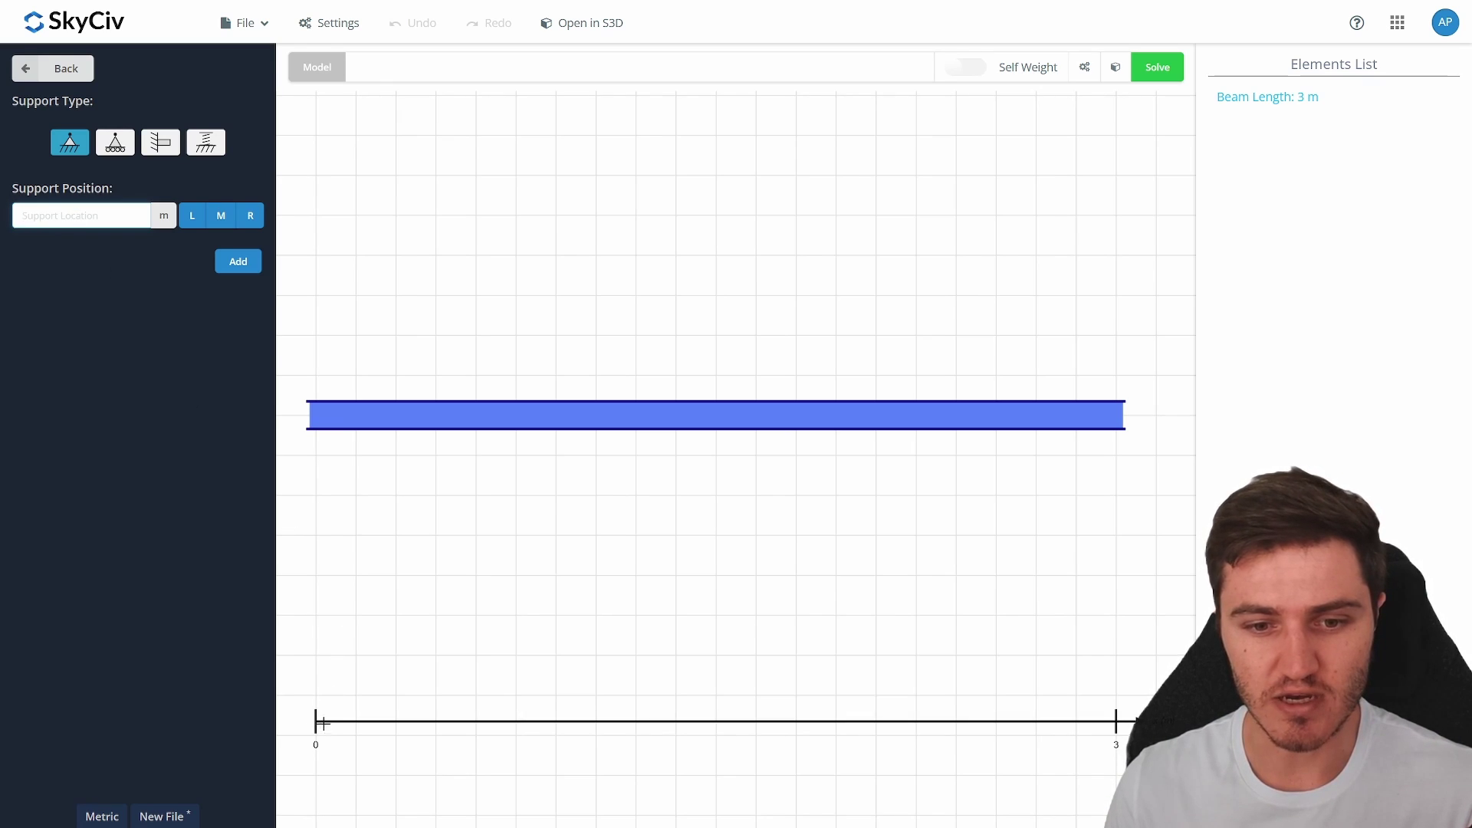
click(192, 217)
click(221, 216)
click(253, 216)
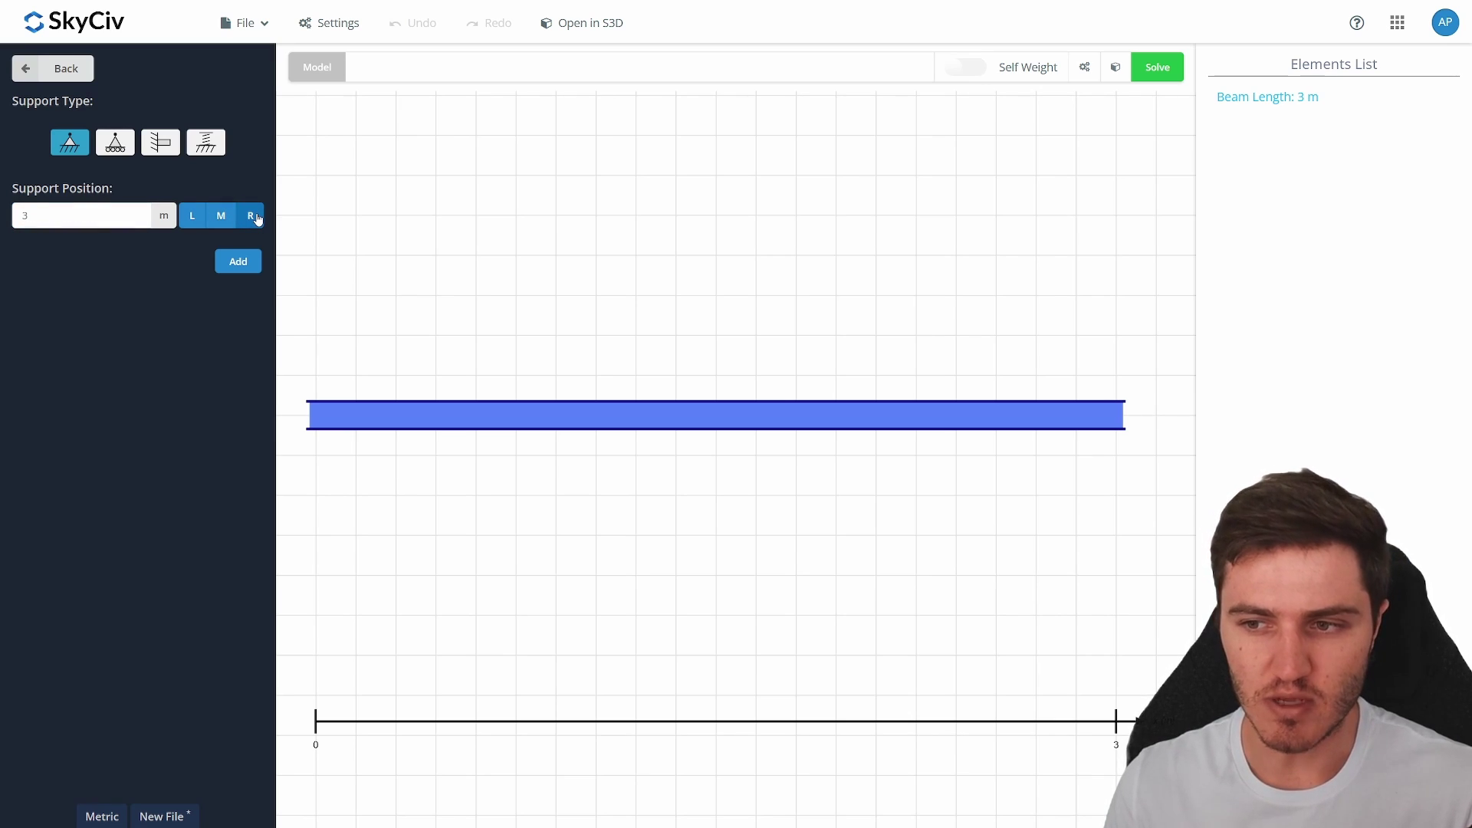
click(191, 217)
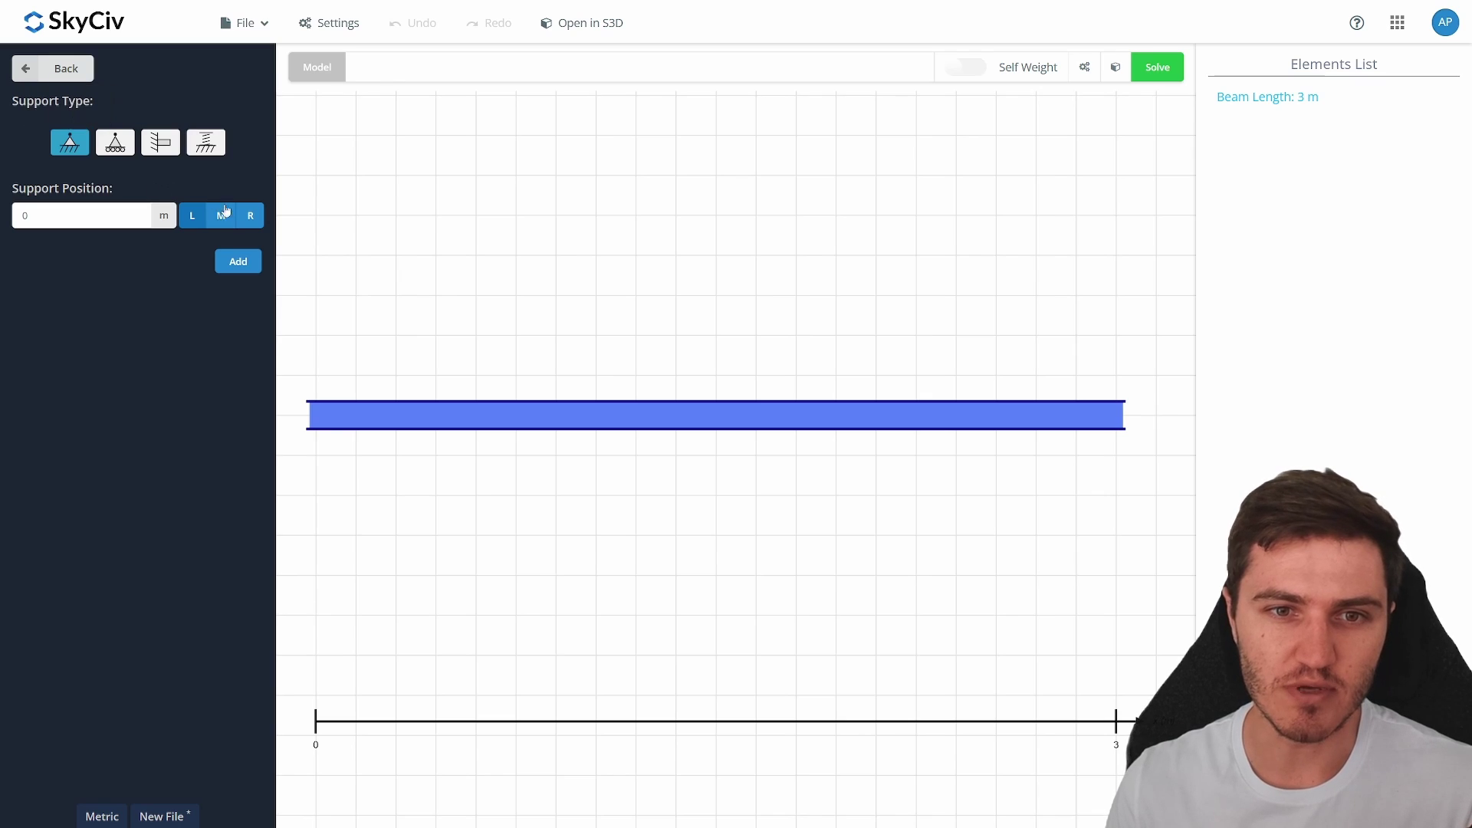
click(238, 262)
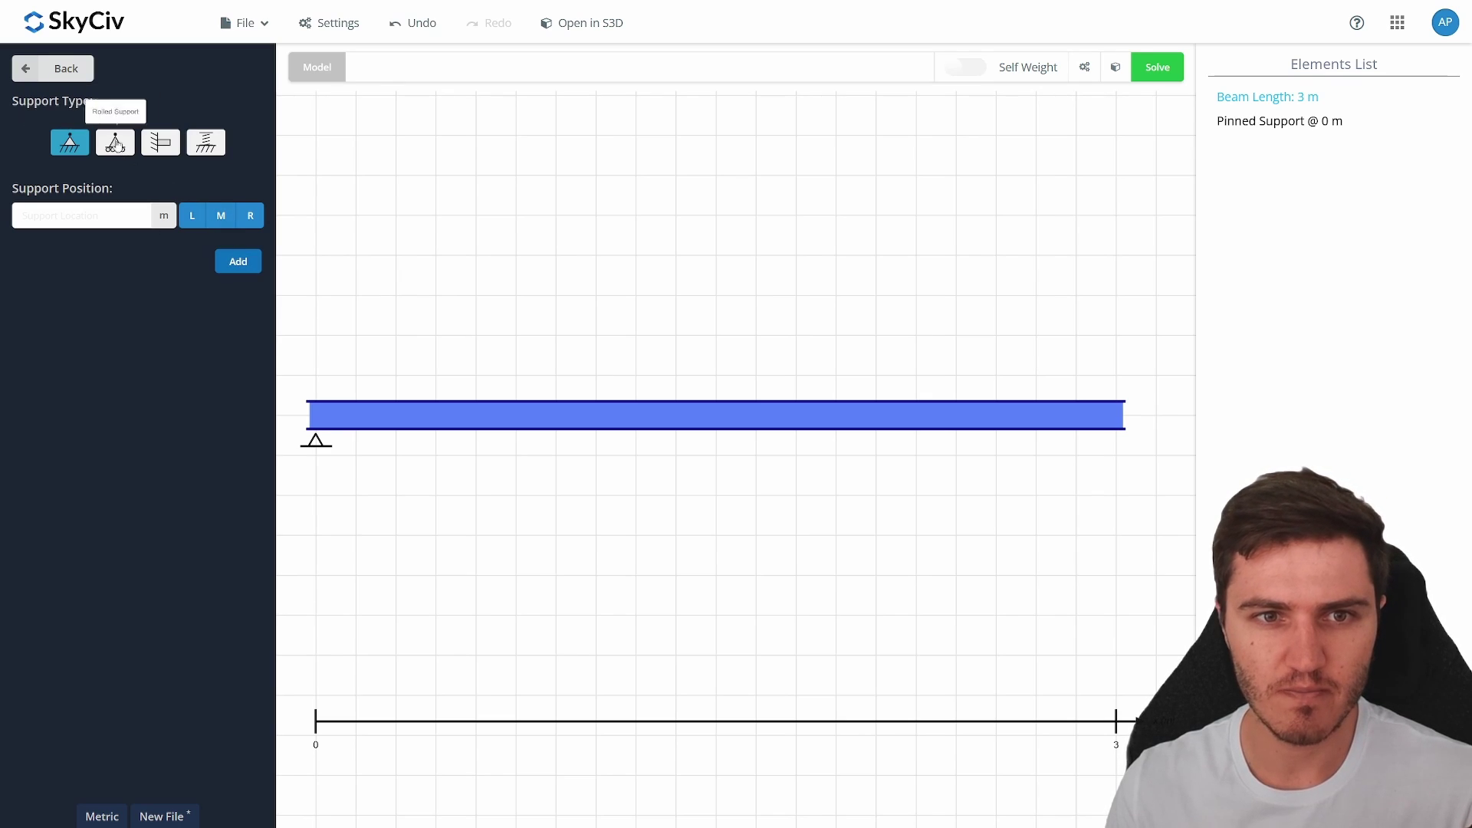
Add a roller support at the beam's right end, at position 3 m.
click(115, 144)
click(251, 216)
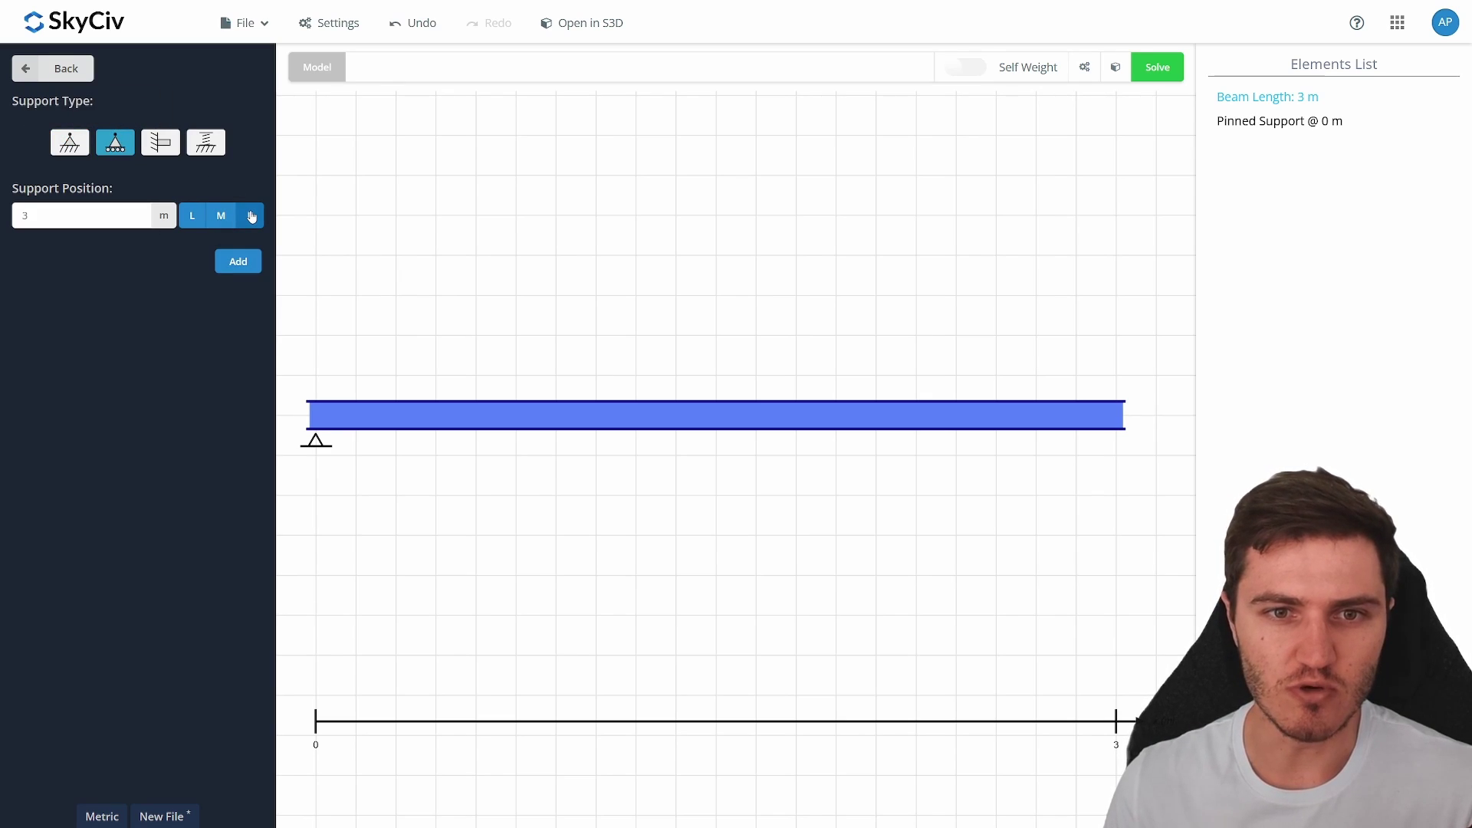
click(243, 262)
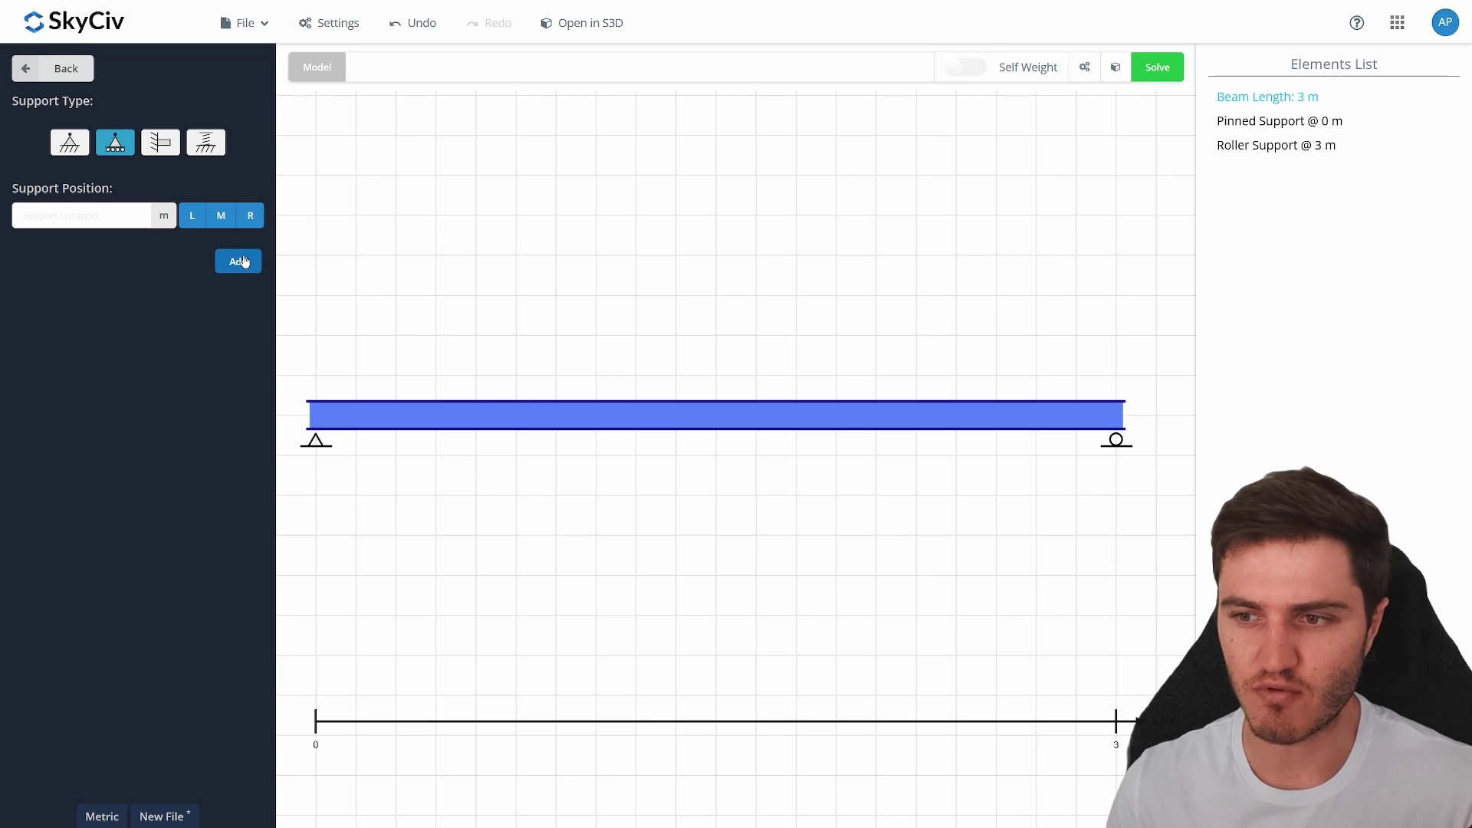
click(72, 74)
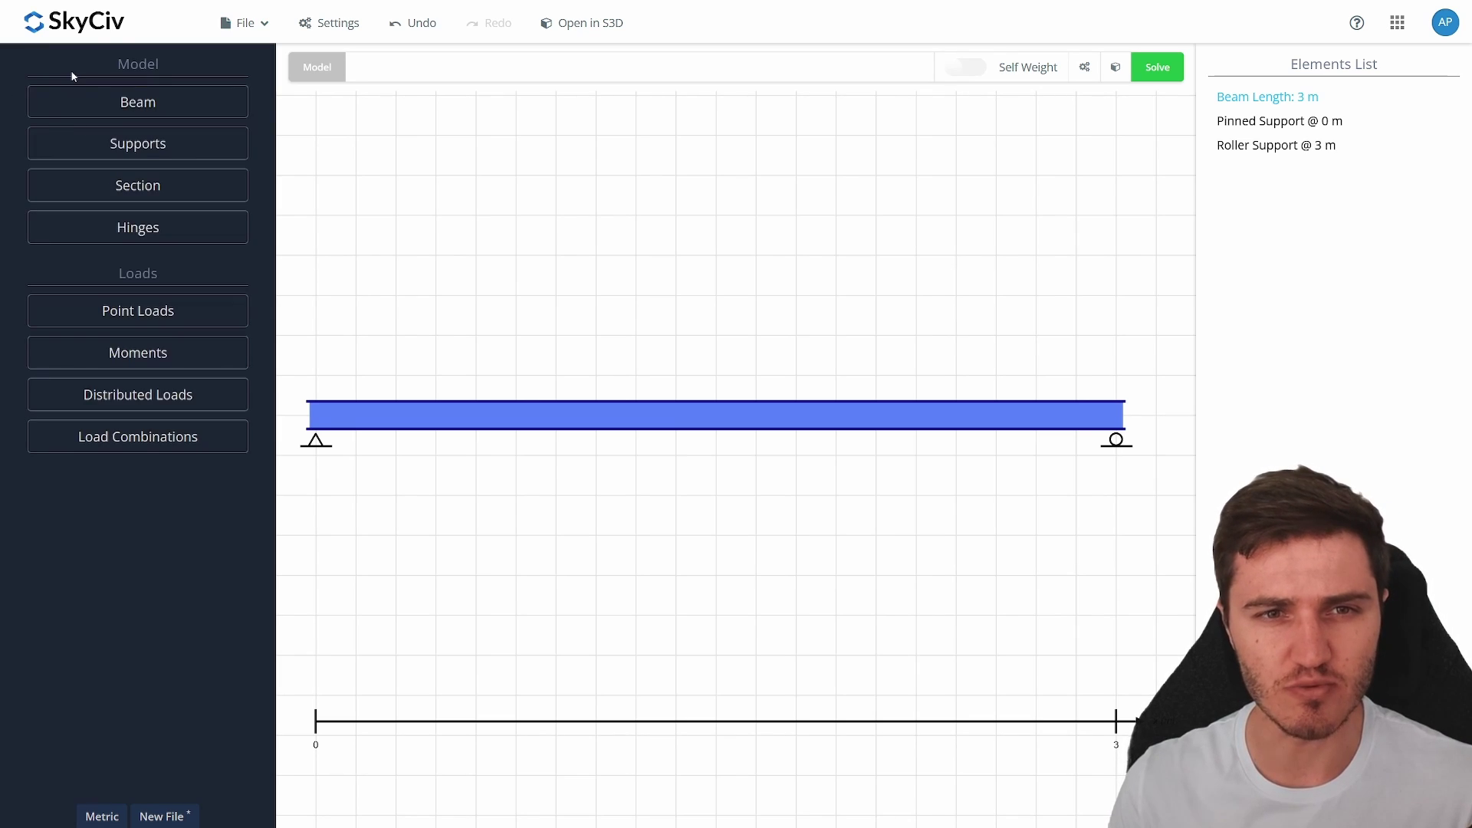
In the Section Builder, load the 200x75 CH parallel flange channel from the Australian Steel (250 Grade) database.
click(159, 181)
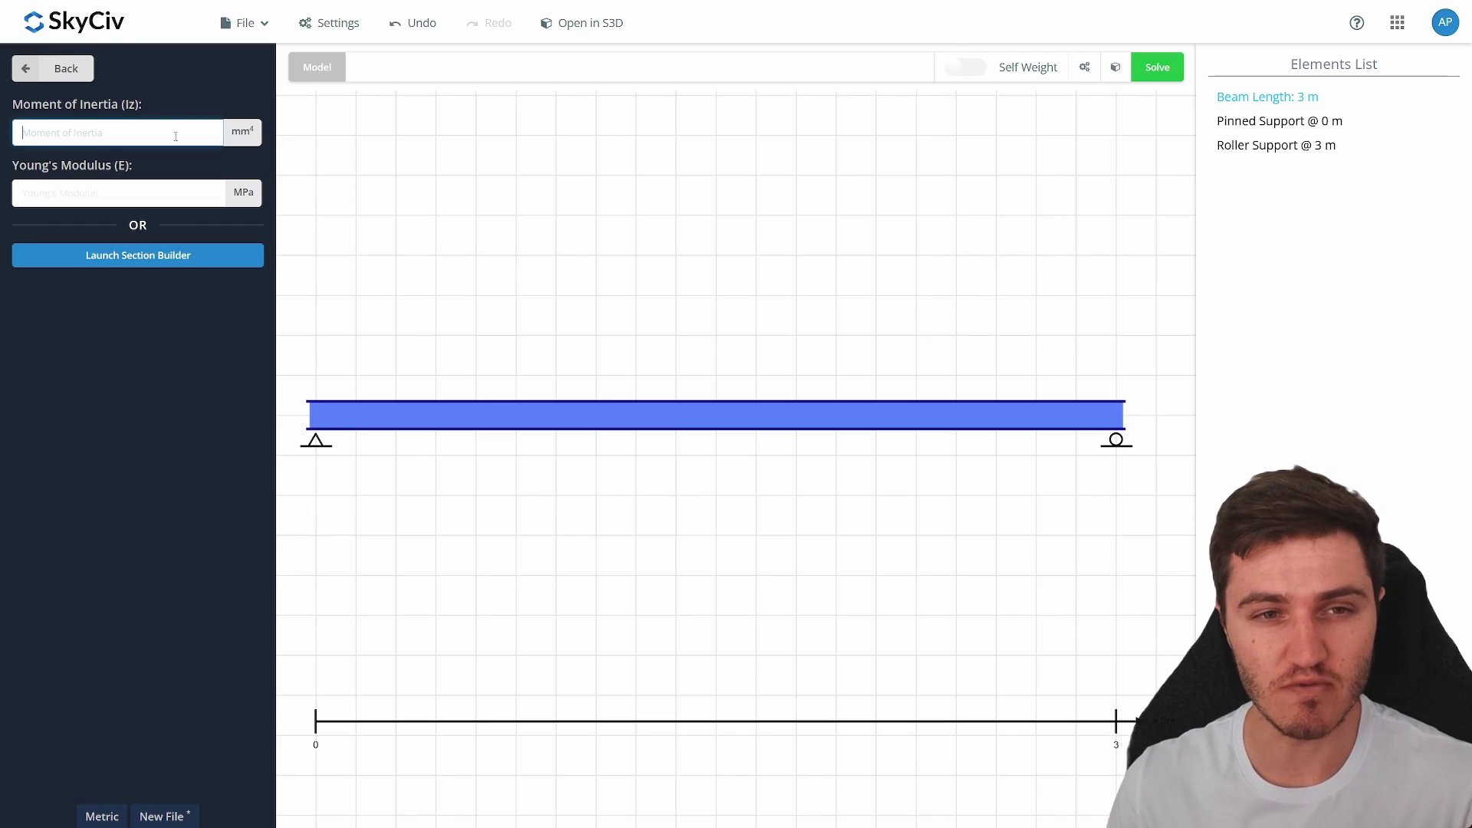
click(164, 193)
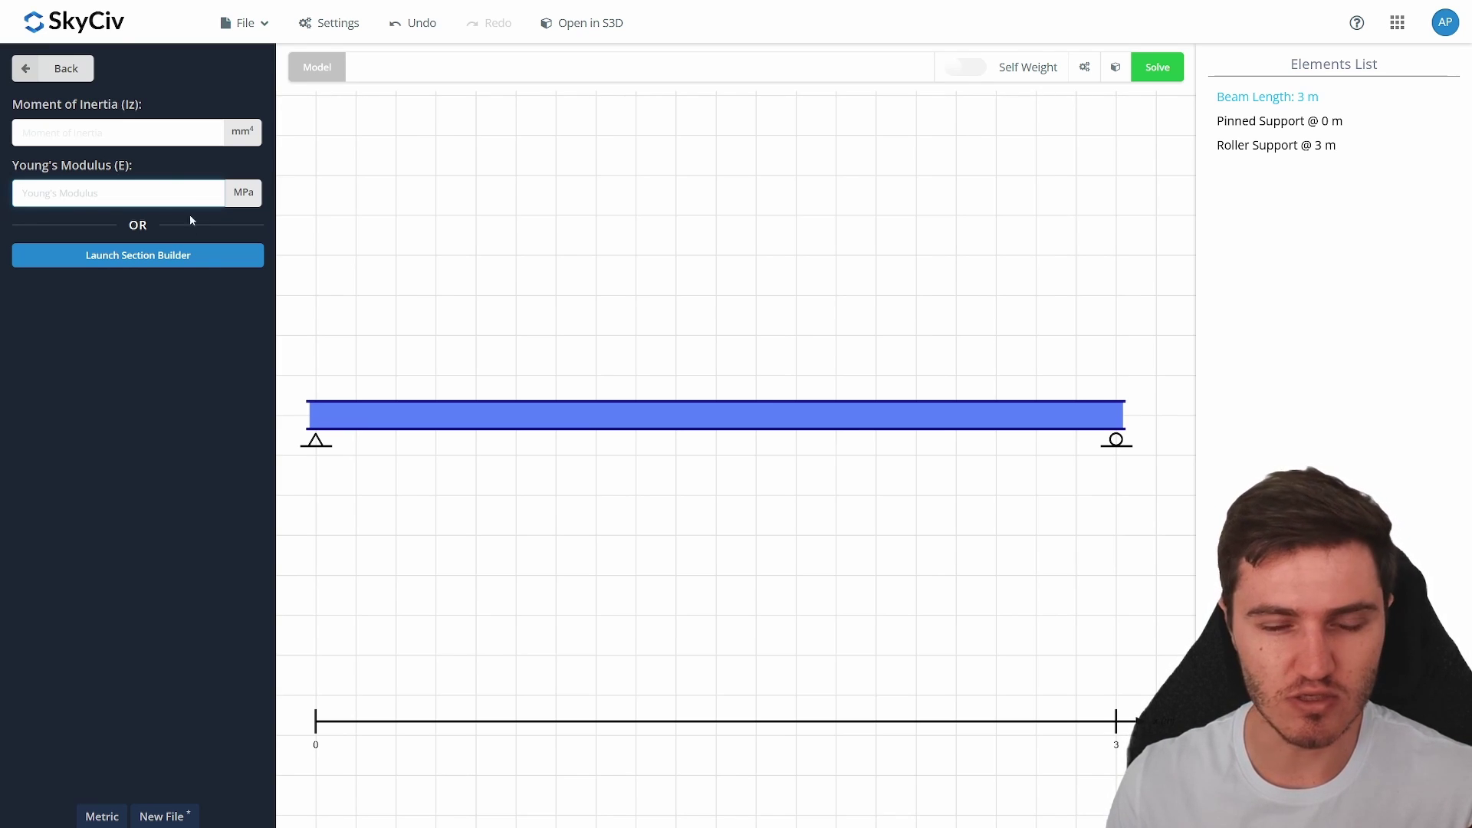
click(208, 257)
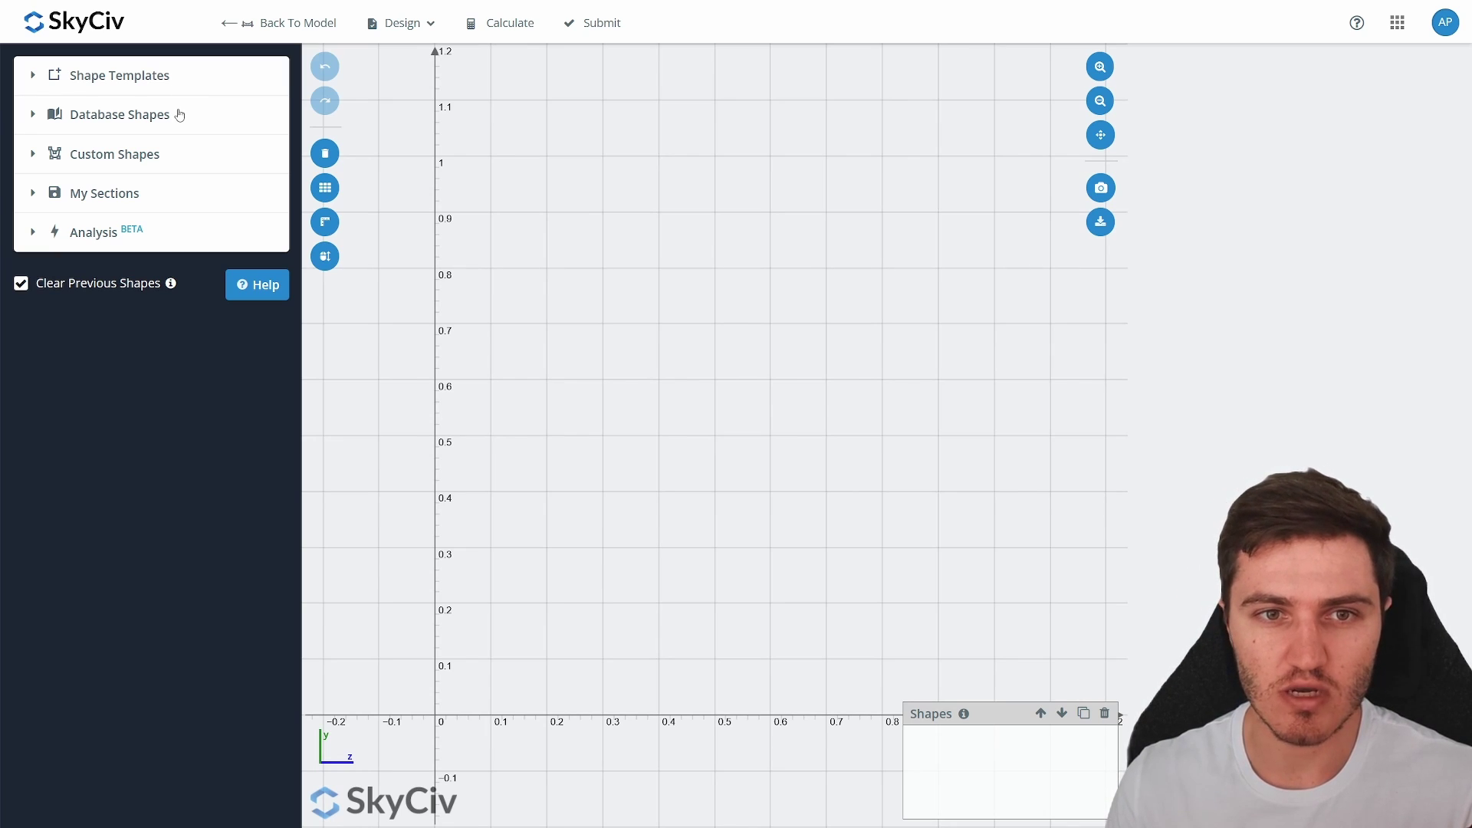
click(180, 115)
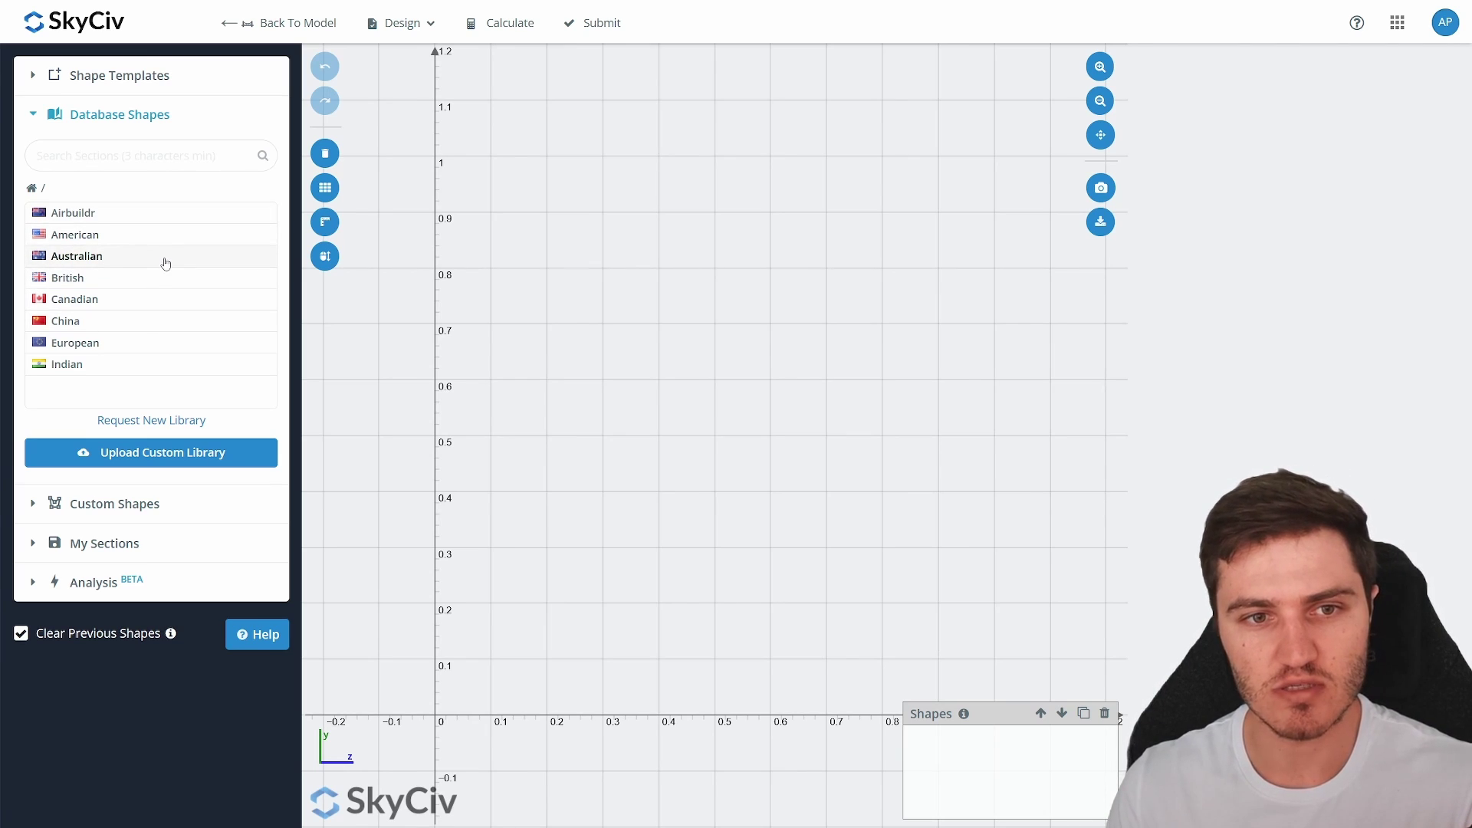
click(165, 263)
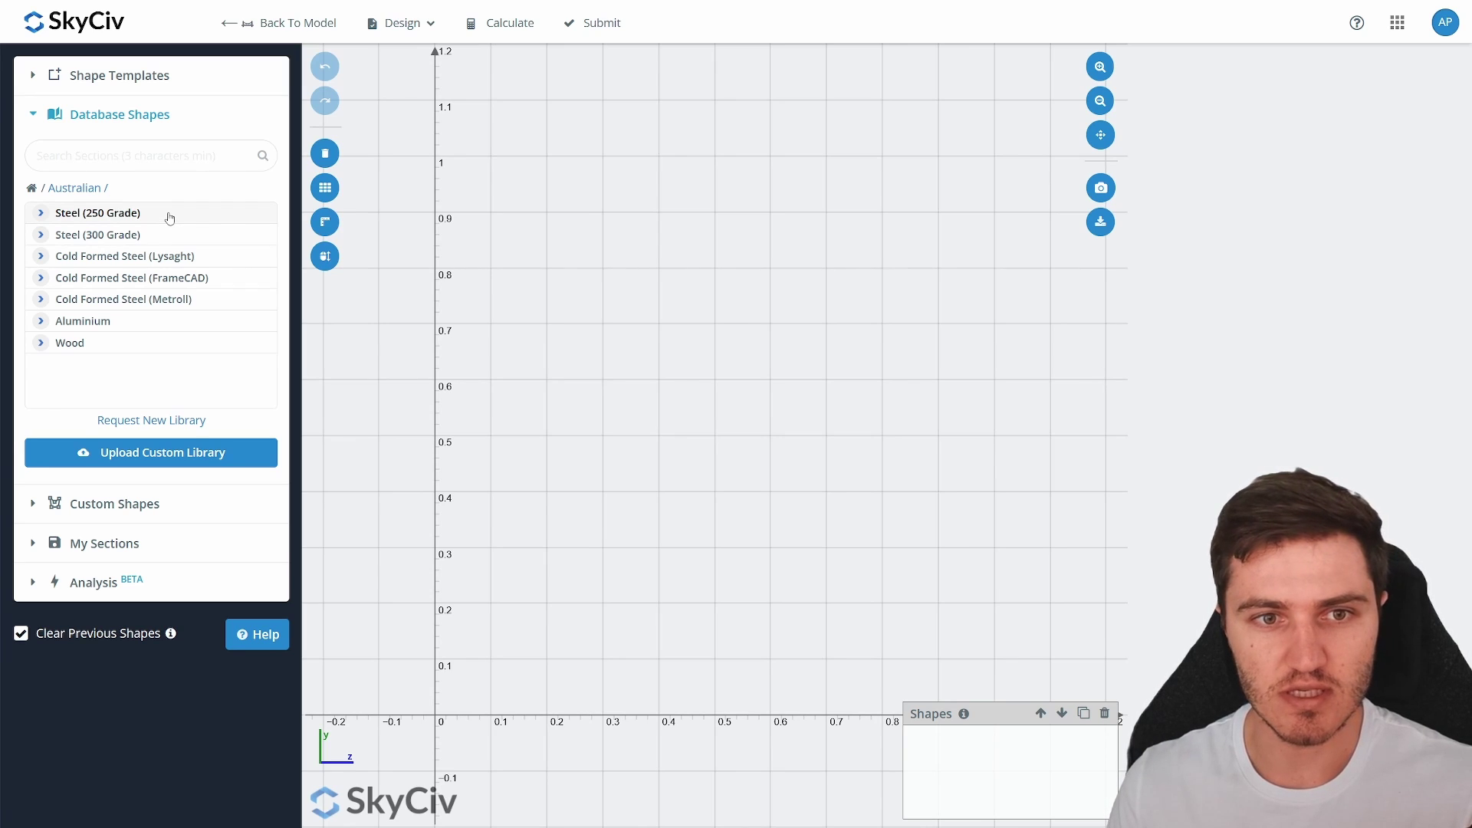
click(169, 216)
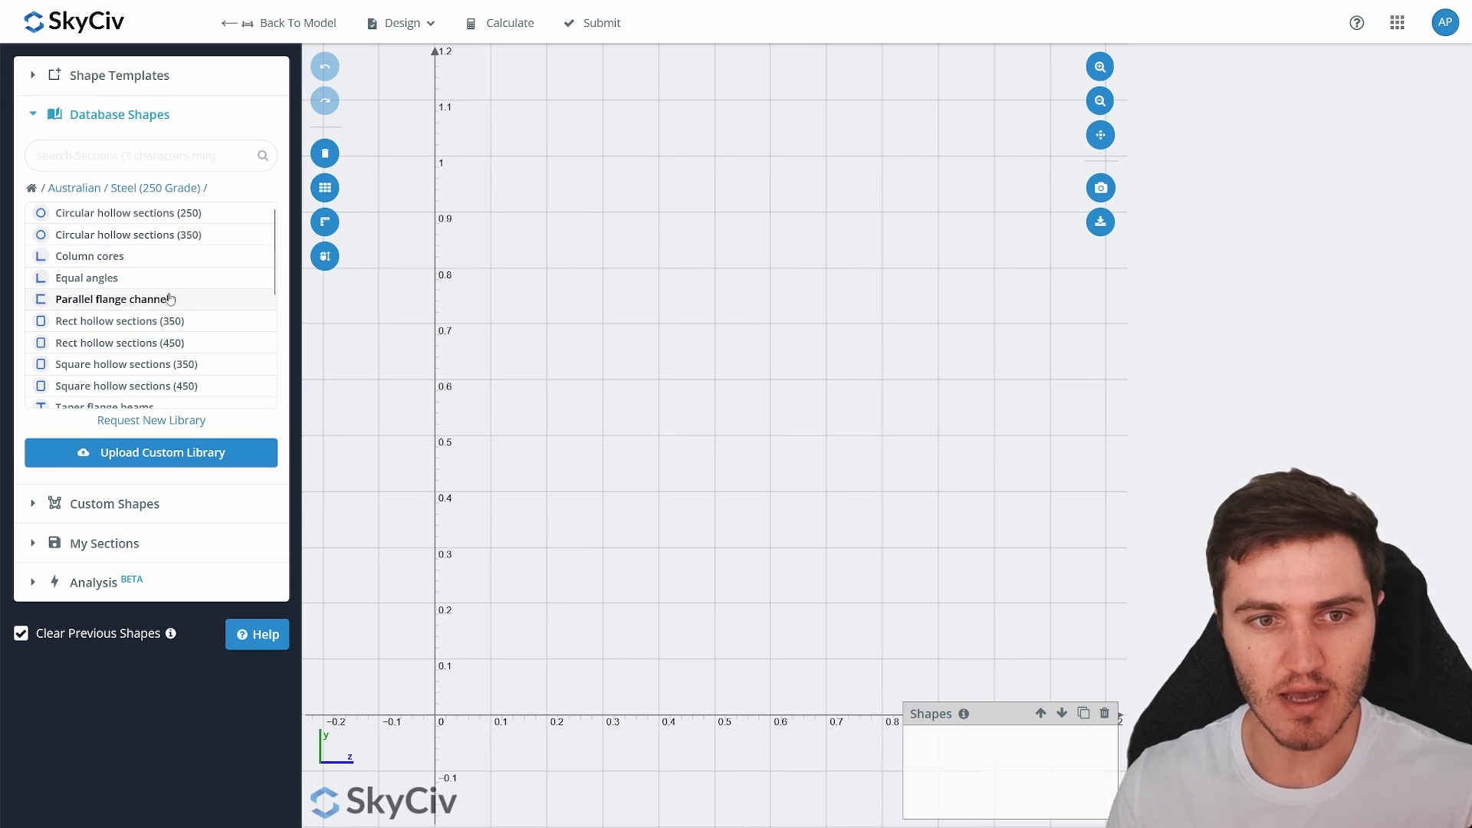
click(170, 299)
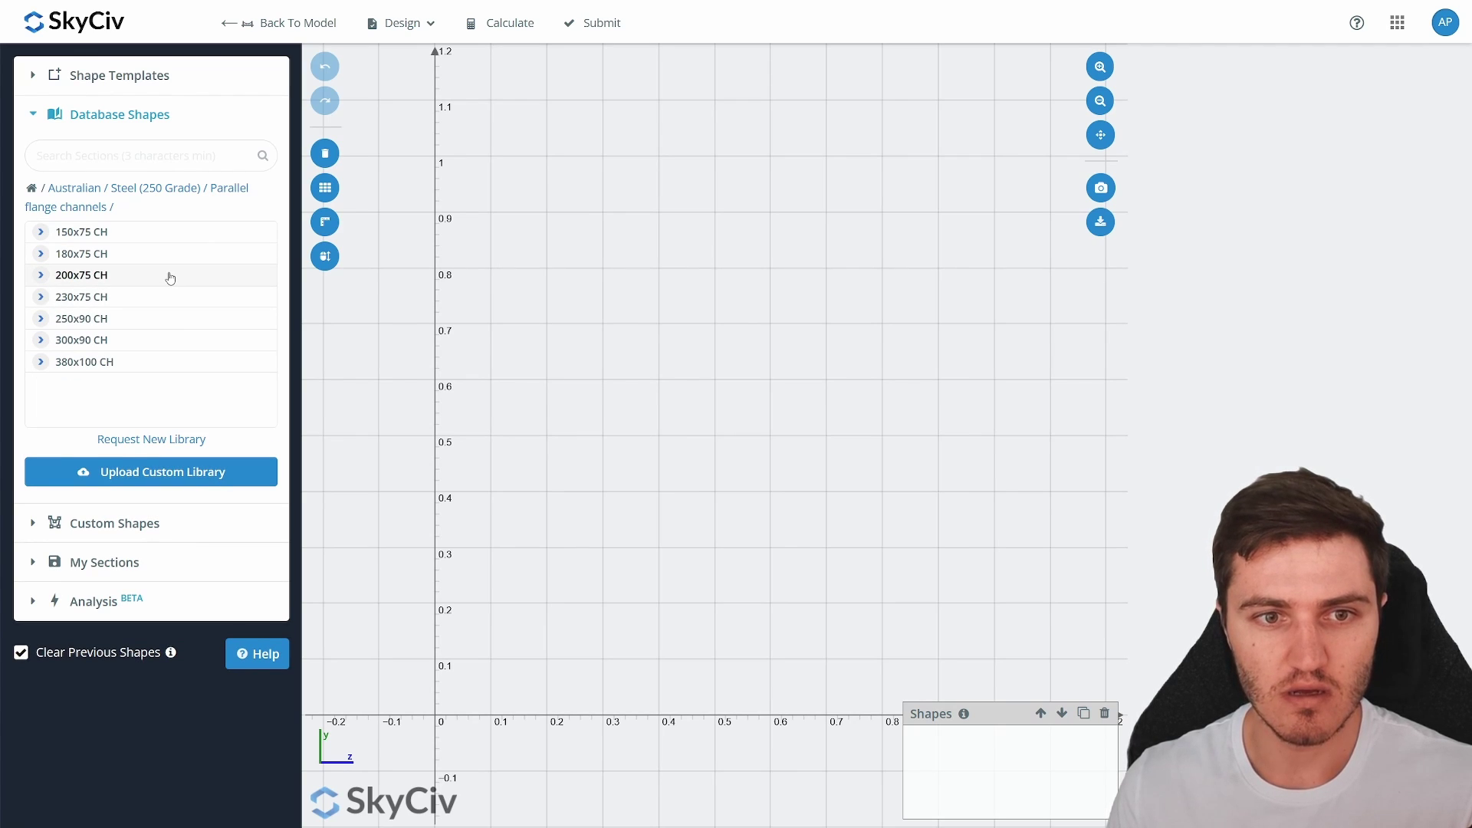
click(170, 276)
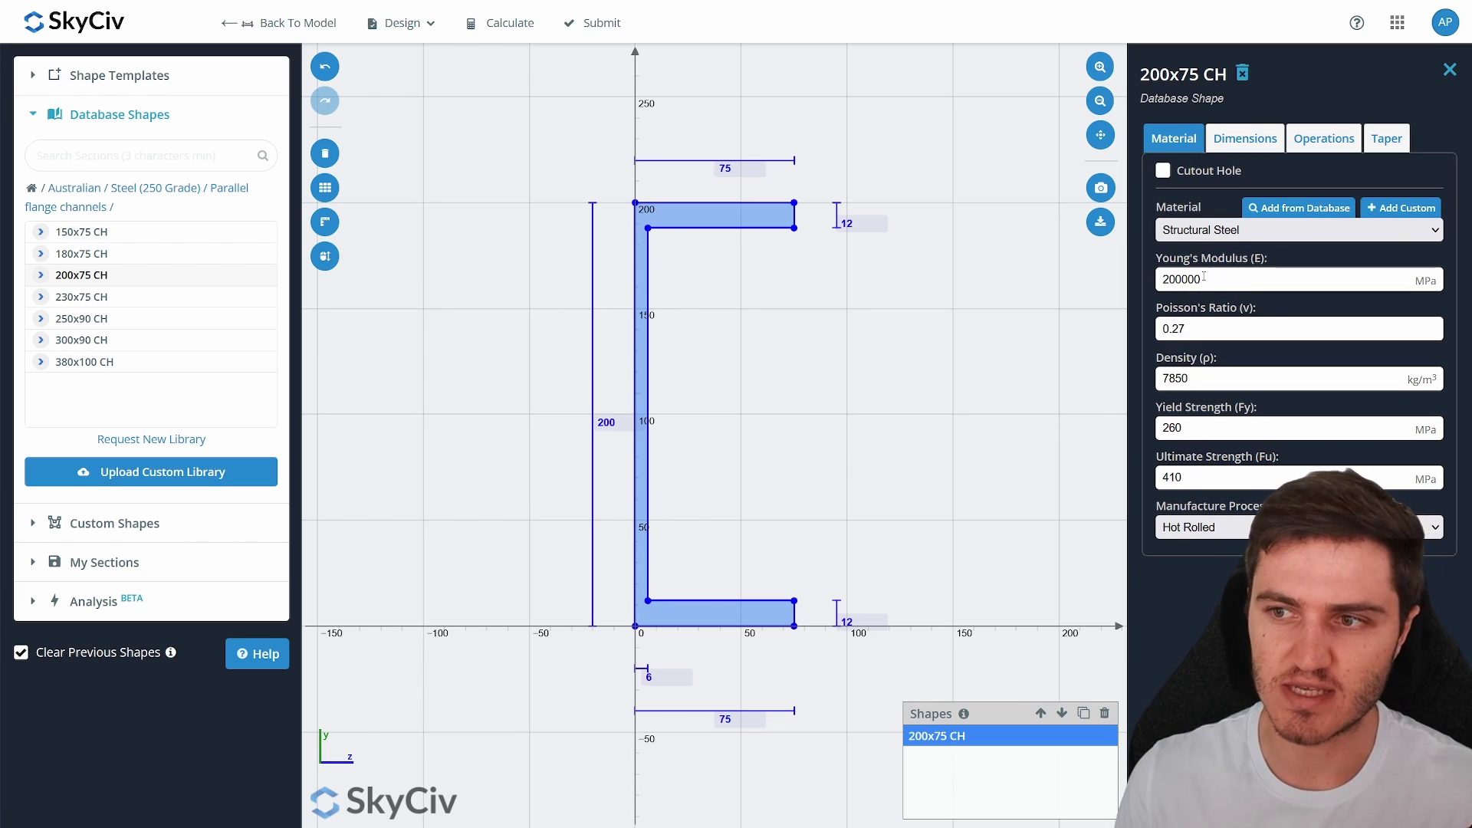
Examine the channel section's material properties, dimensions and available shape operations.
click(1257, 147)
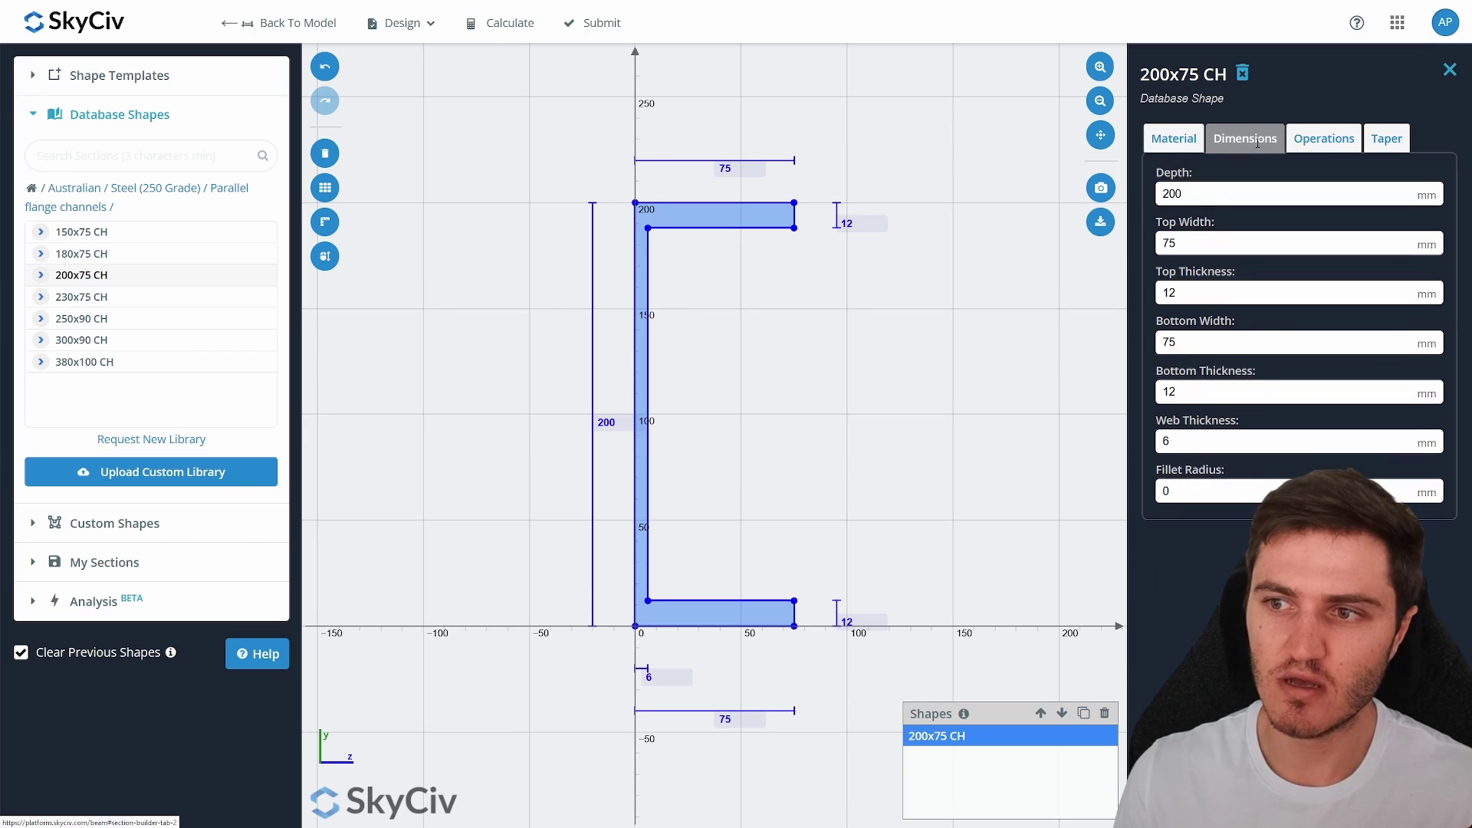
click(1312, 136)
click(1245, 138)
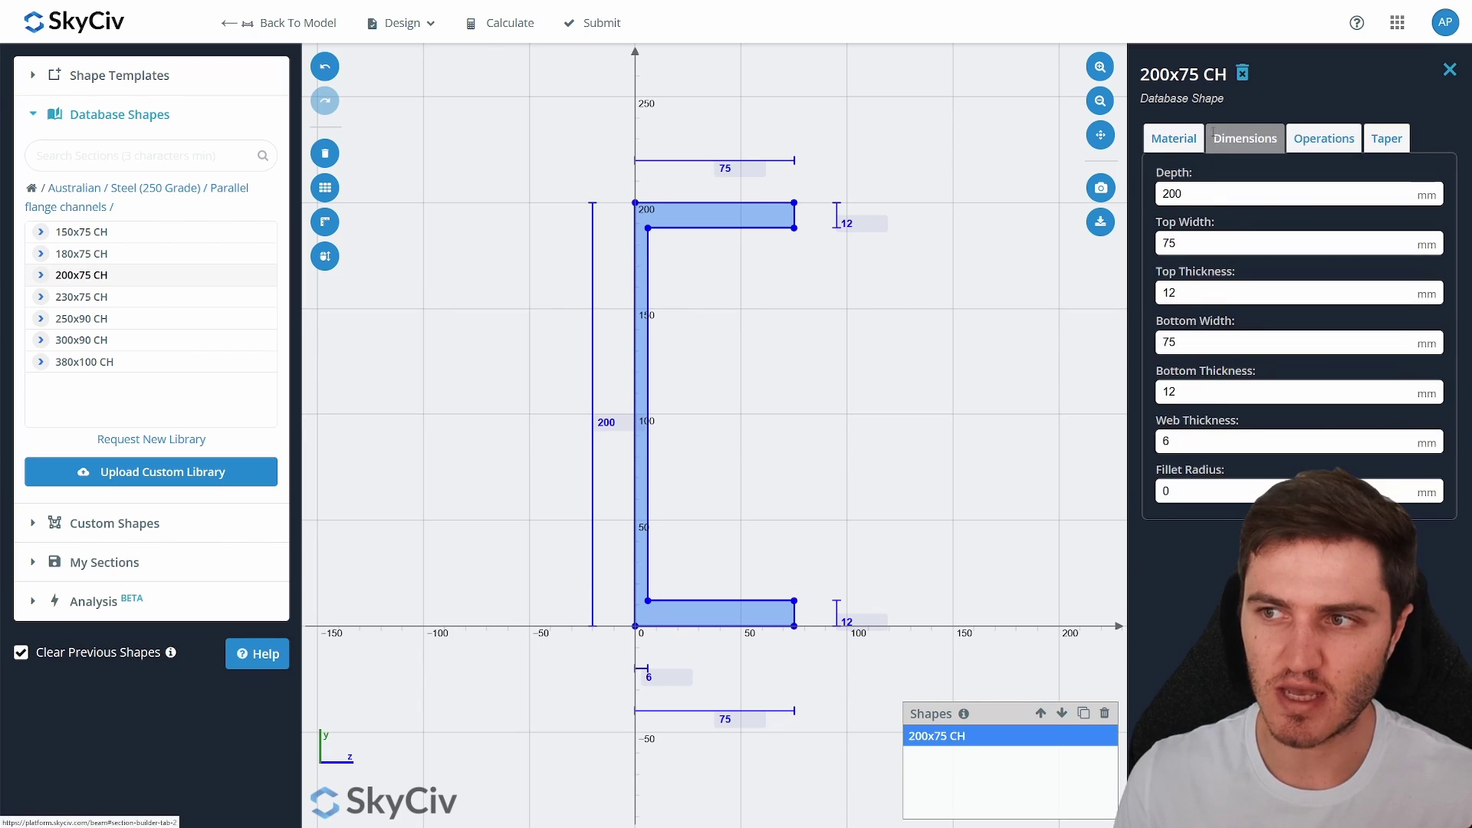
click(1312, 131)
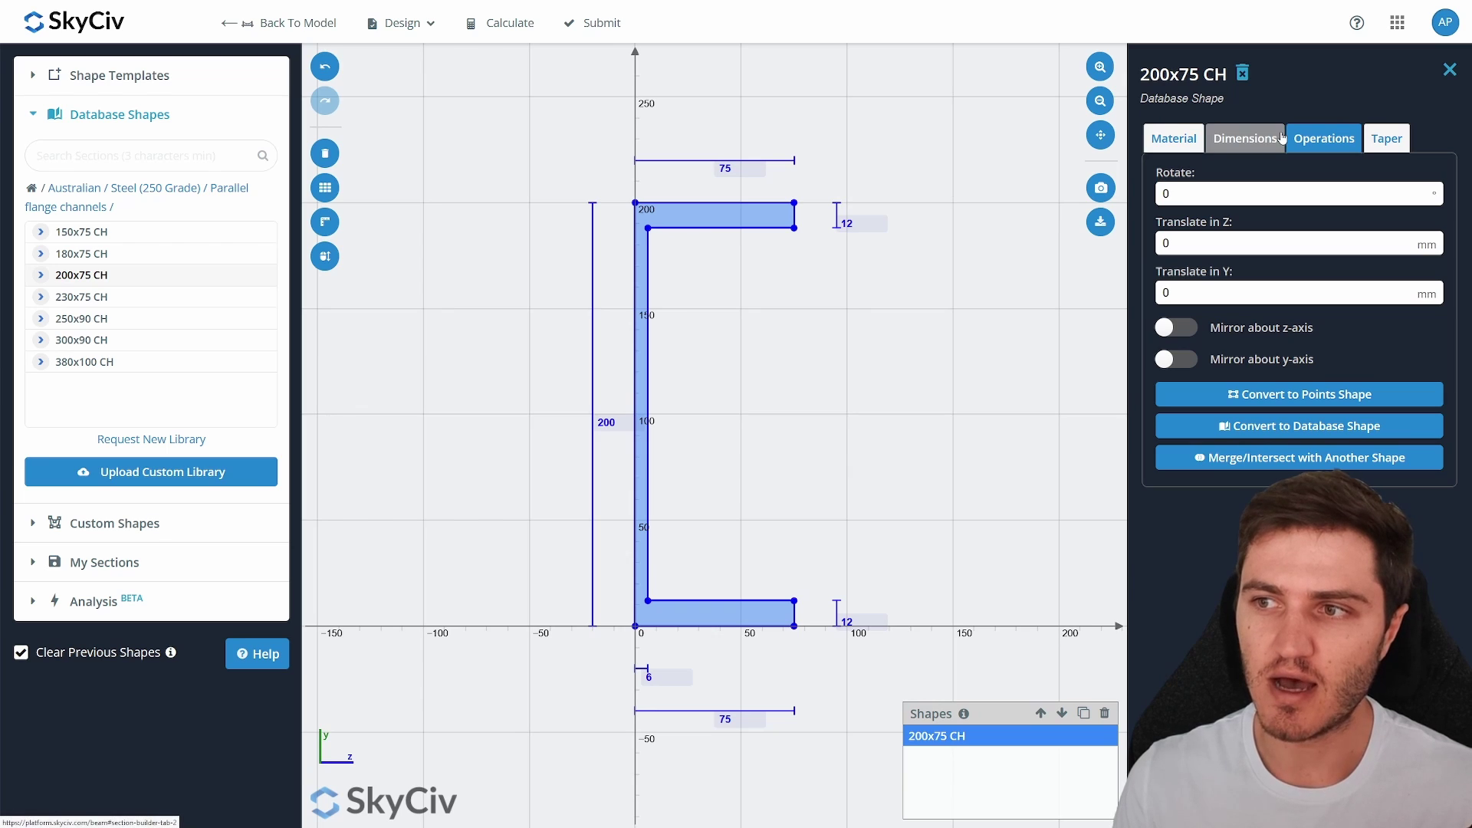
click(1386, 138)
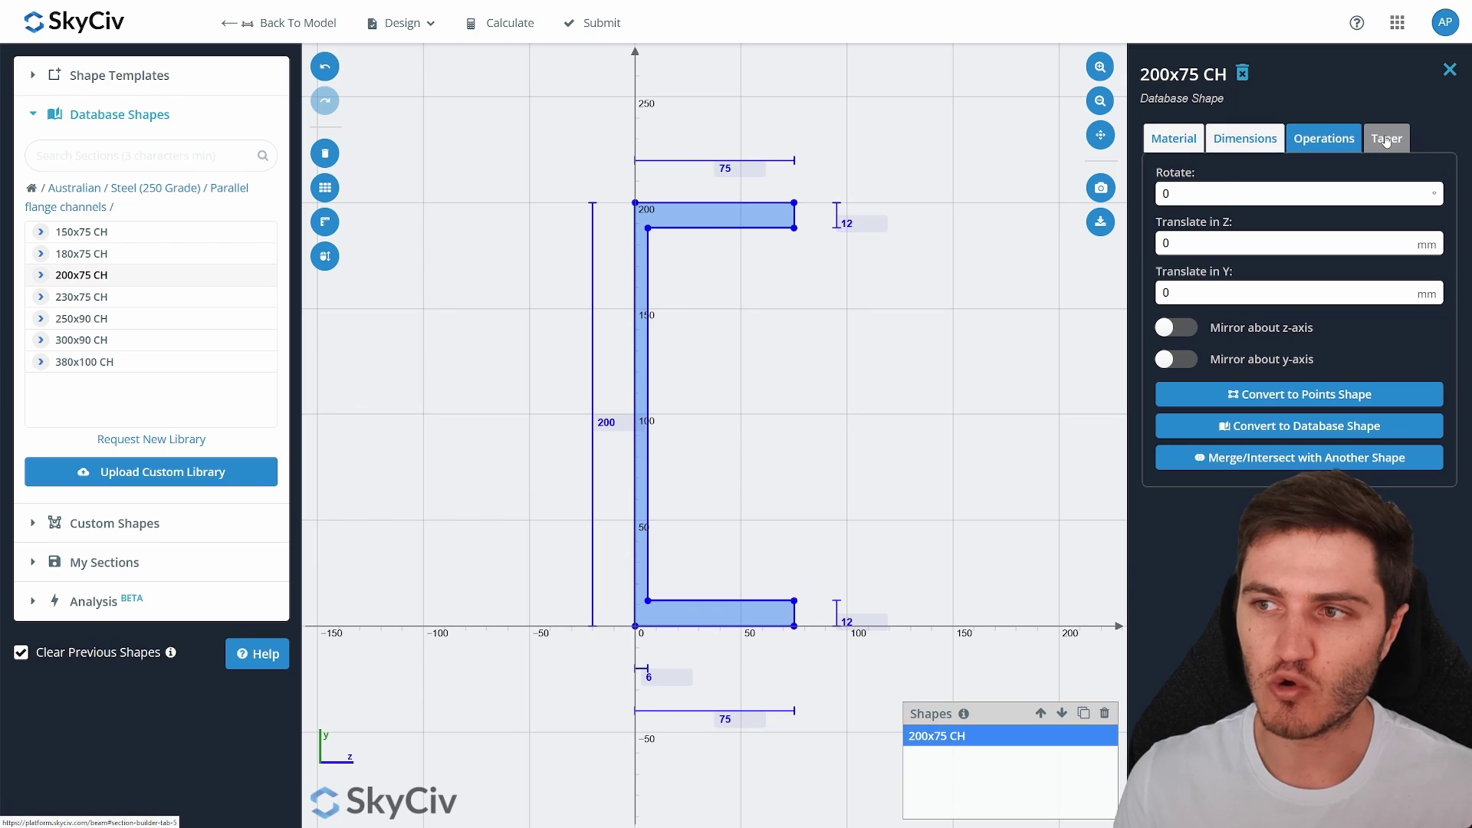
click(1245, 138)
click(1172, 138)
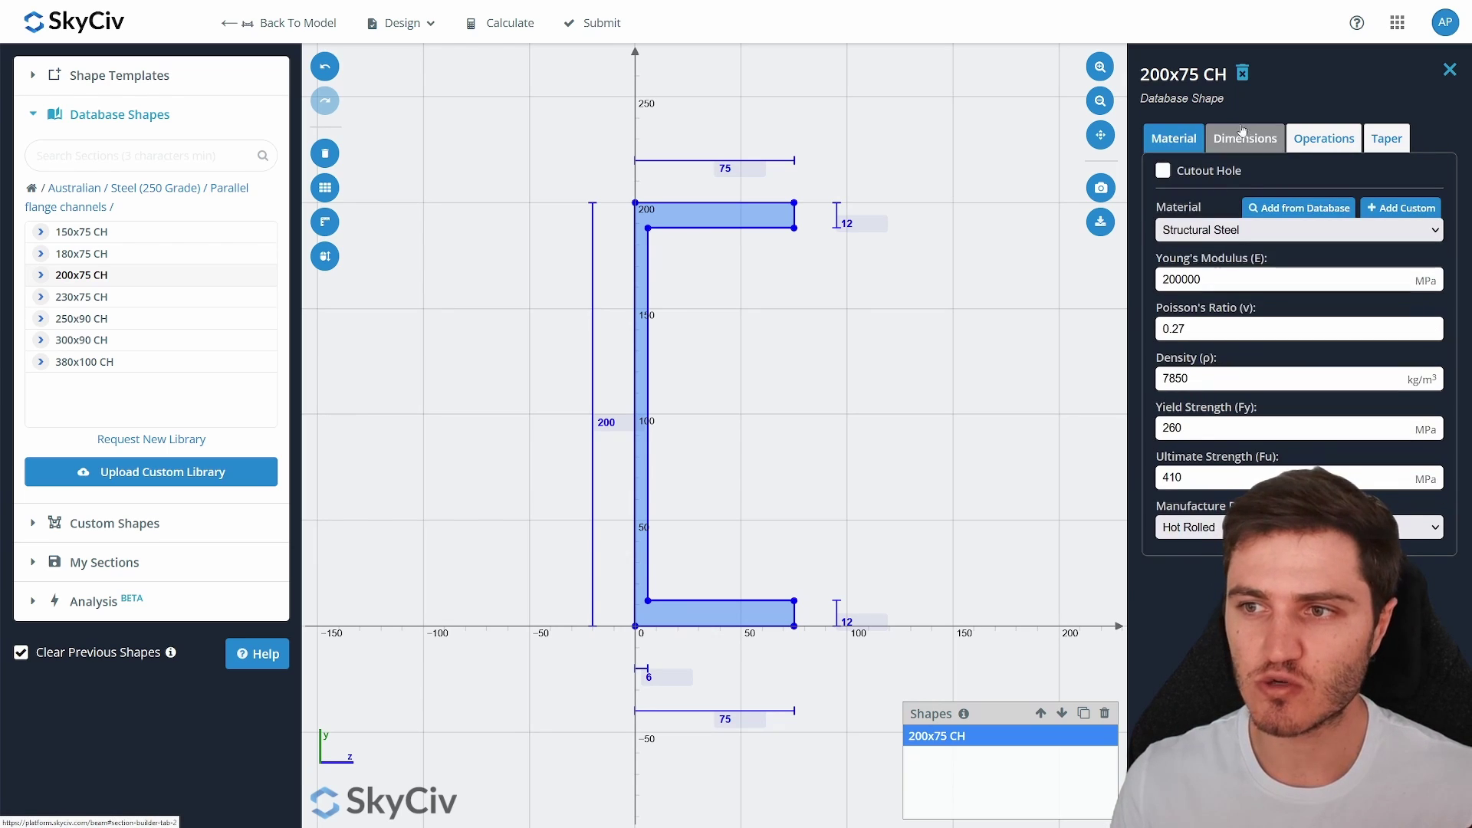
double_click(1237, 329)
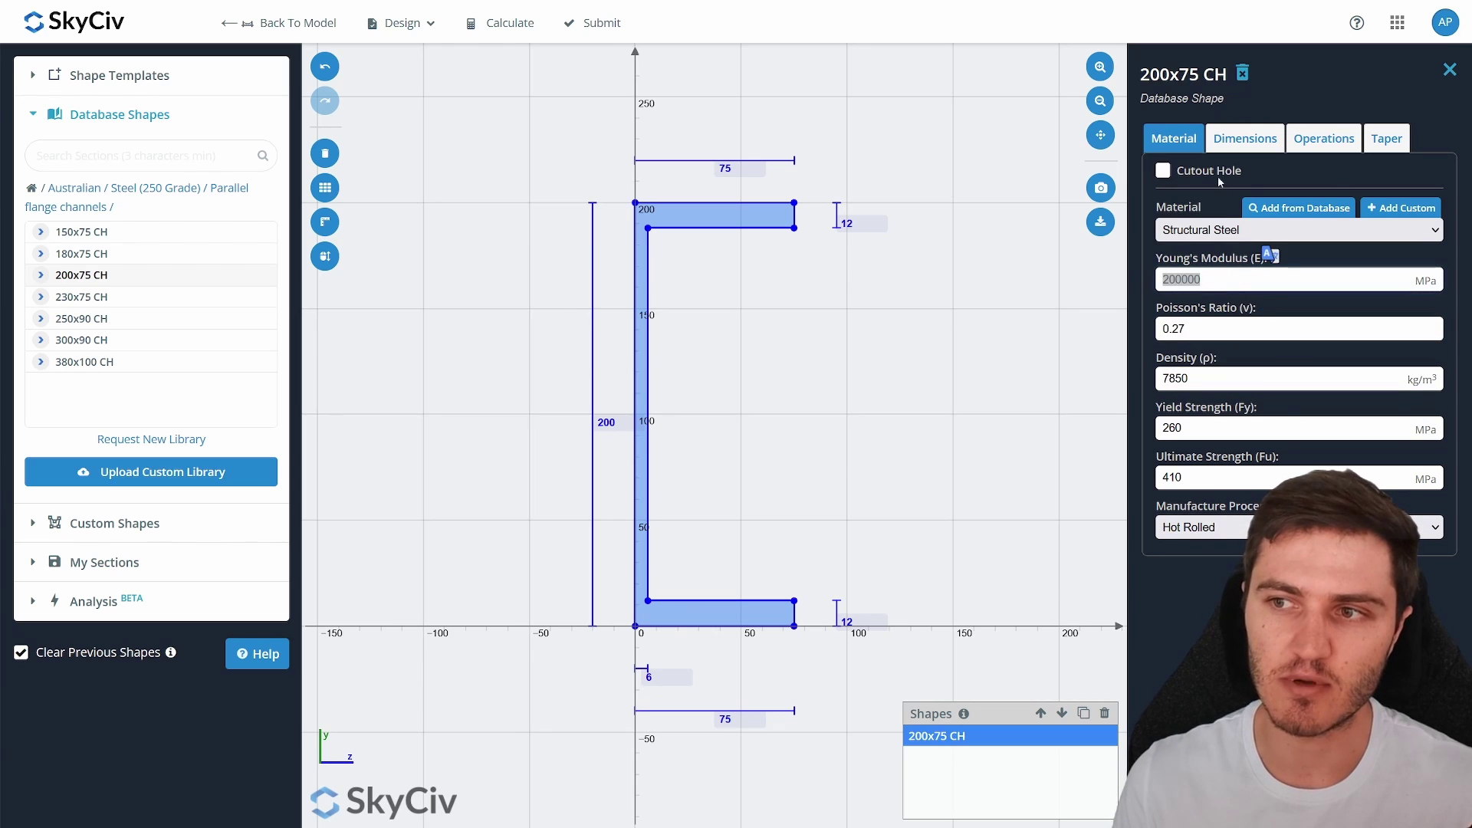
click(1245, 138)
double_click(1249, 194)
double_click(1244, 243)
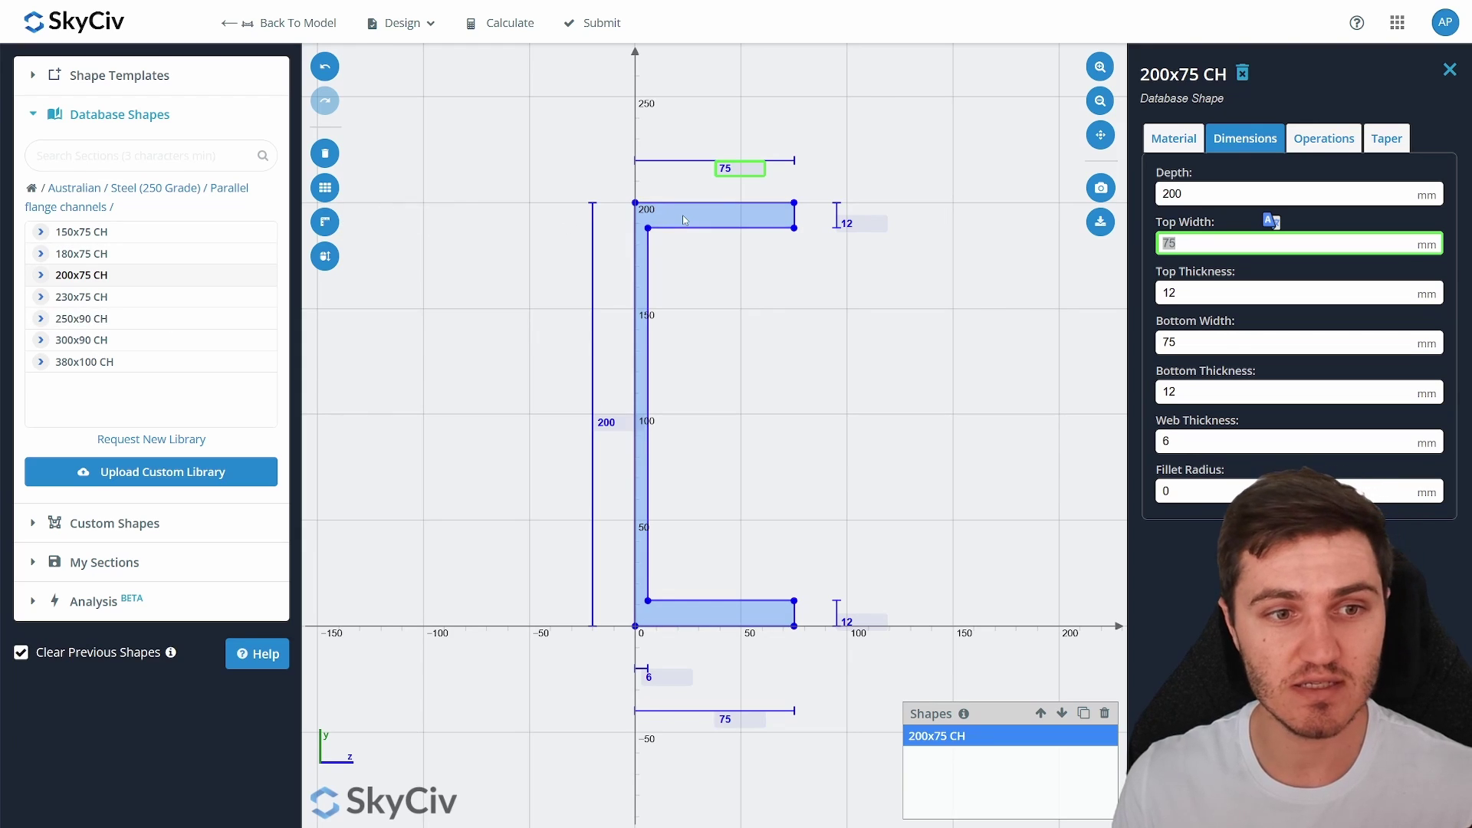
click(1190, 132)
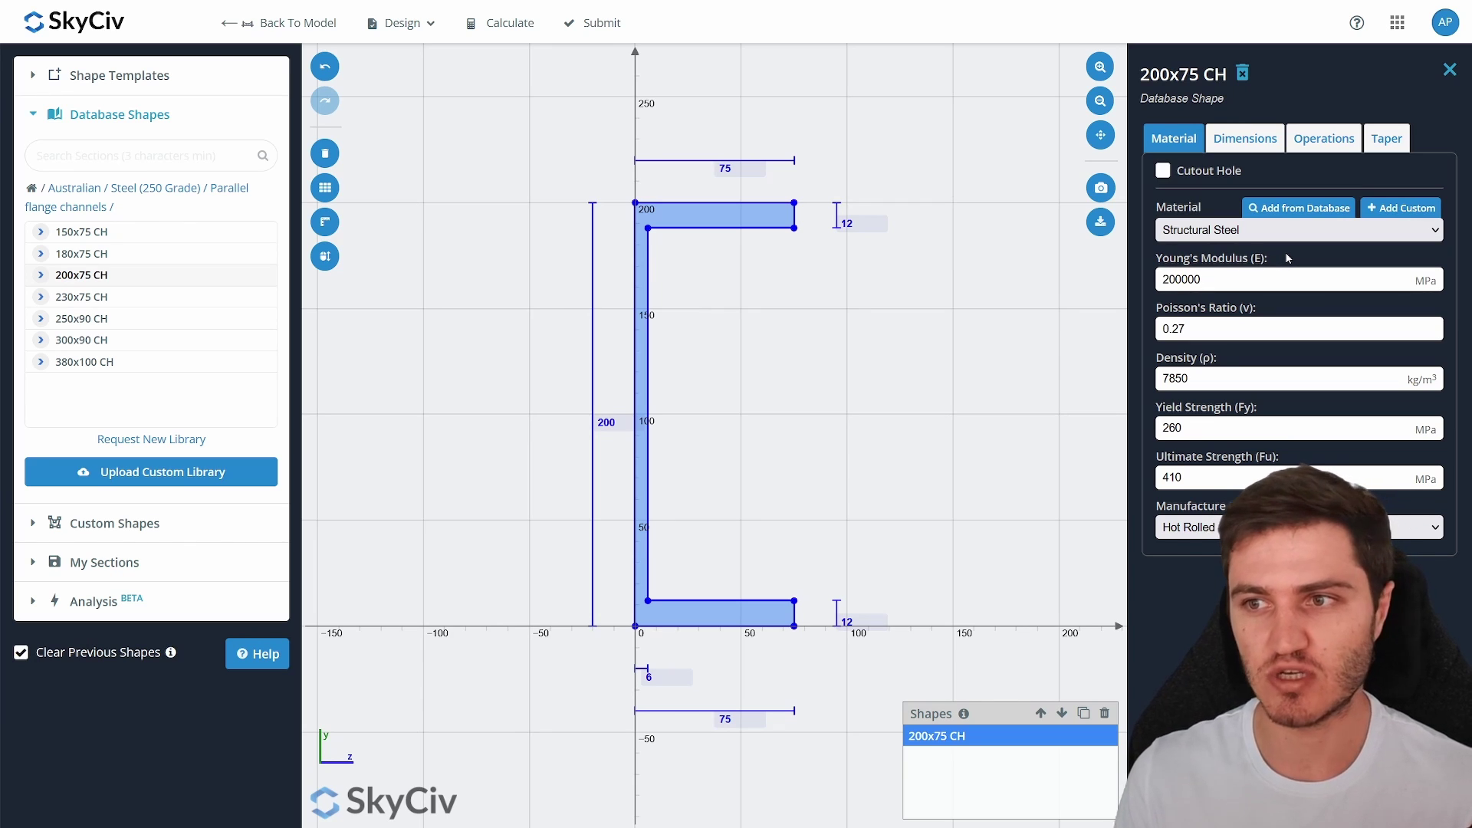
Submit the 200x75 CH section to the beam model and return to the main model options.
click(583, 23)
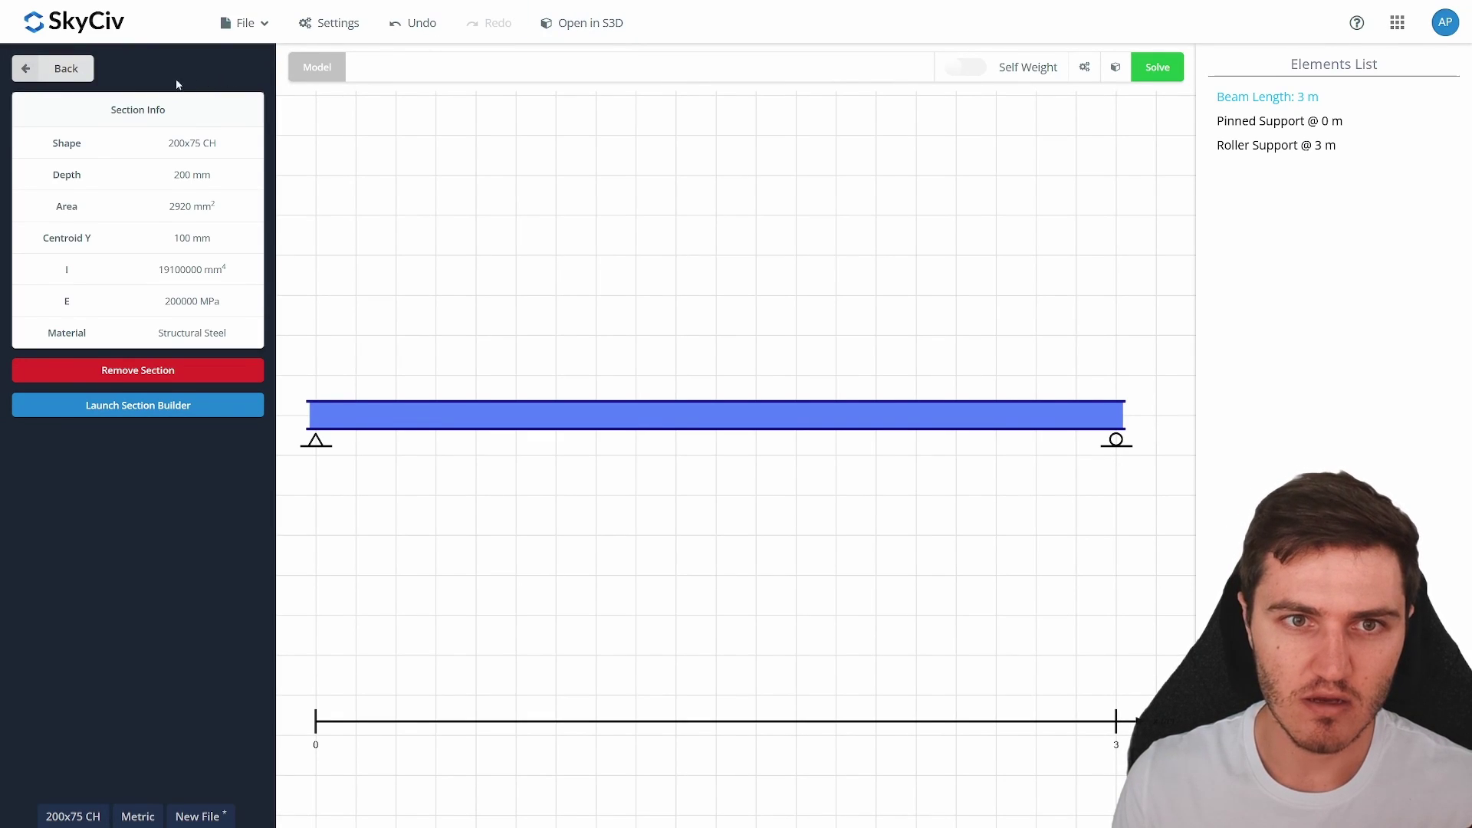
click(58, 70)
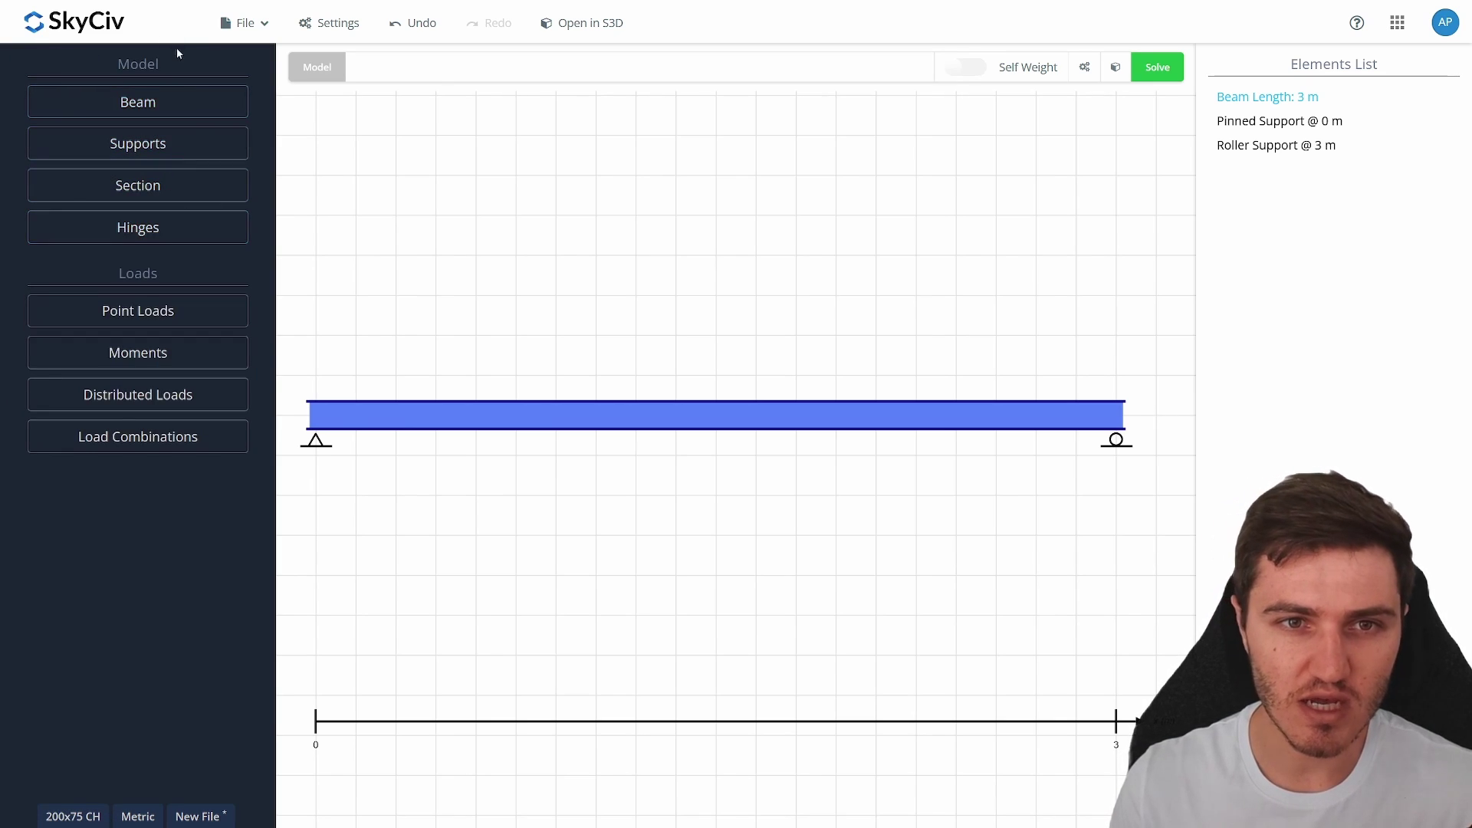
click(184, 235)
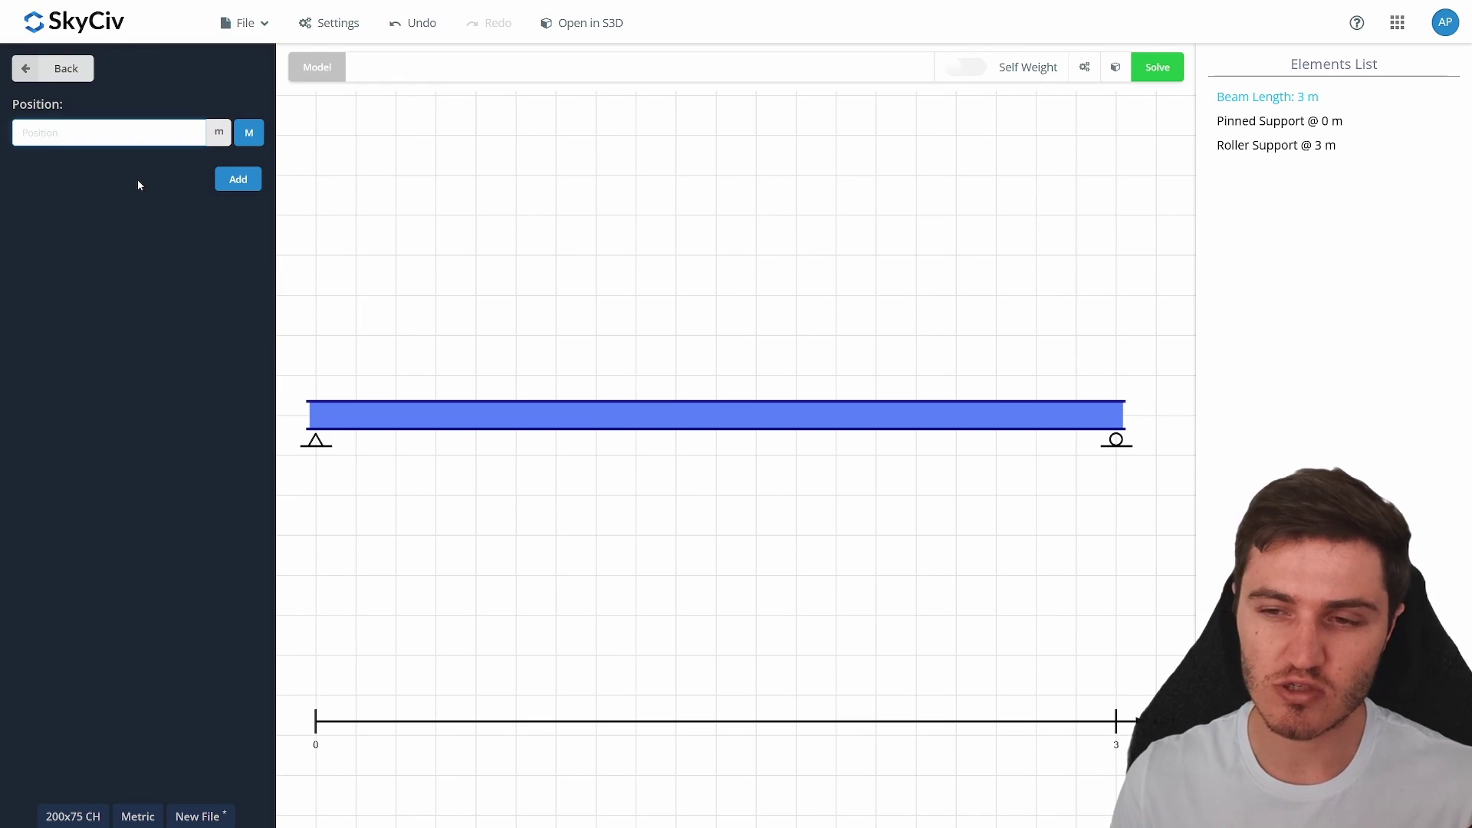
click(66, 69)
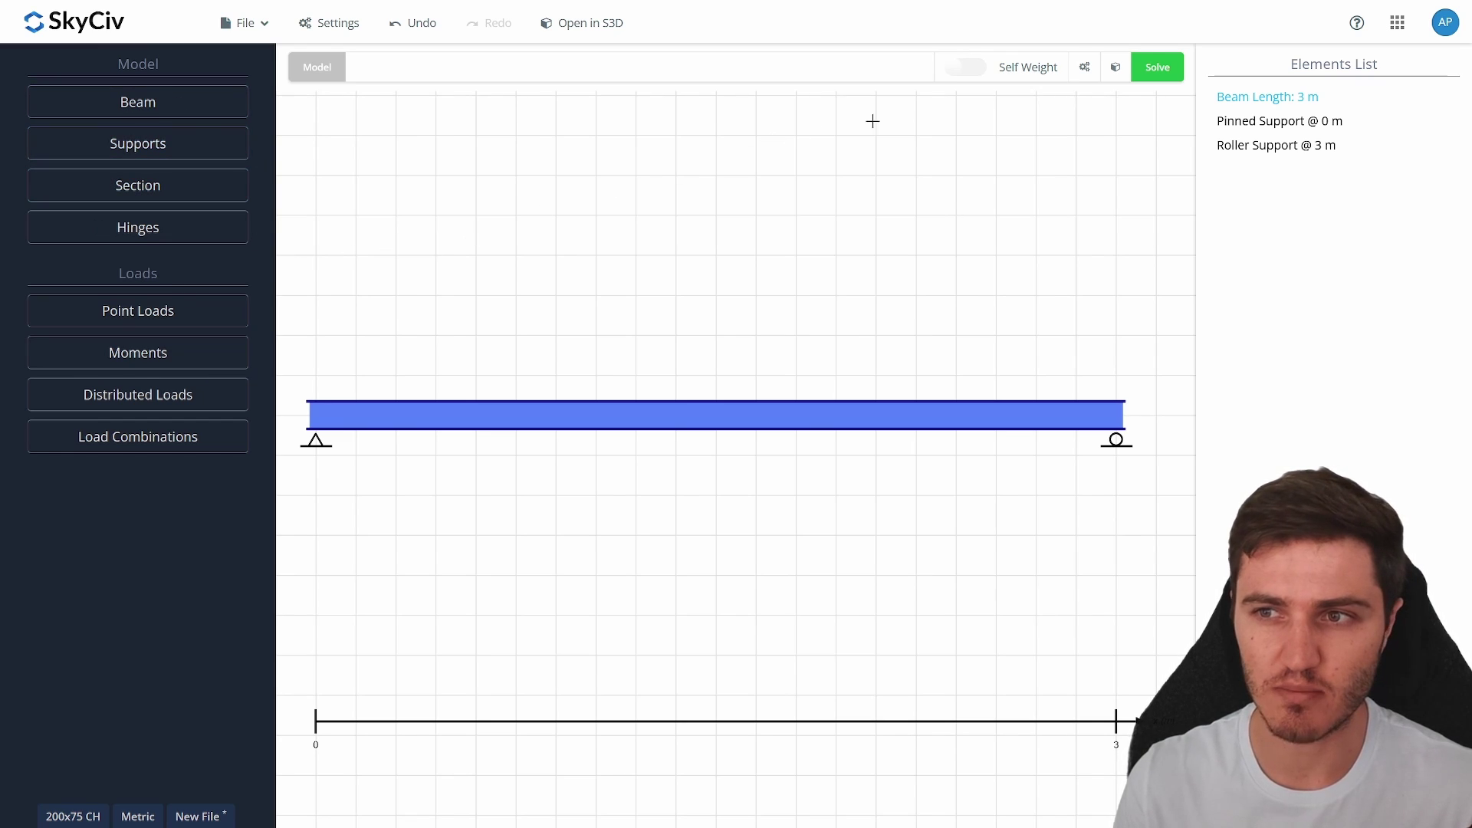
Inspect the beam and its channel section in the 3D view from several angles, and return to the 2D view.
click(1116, 69)
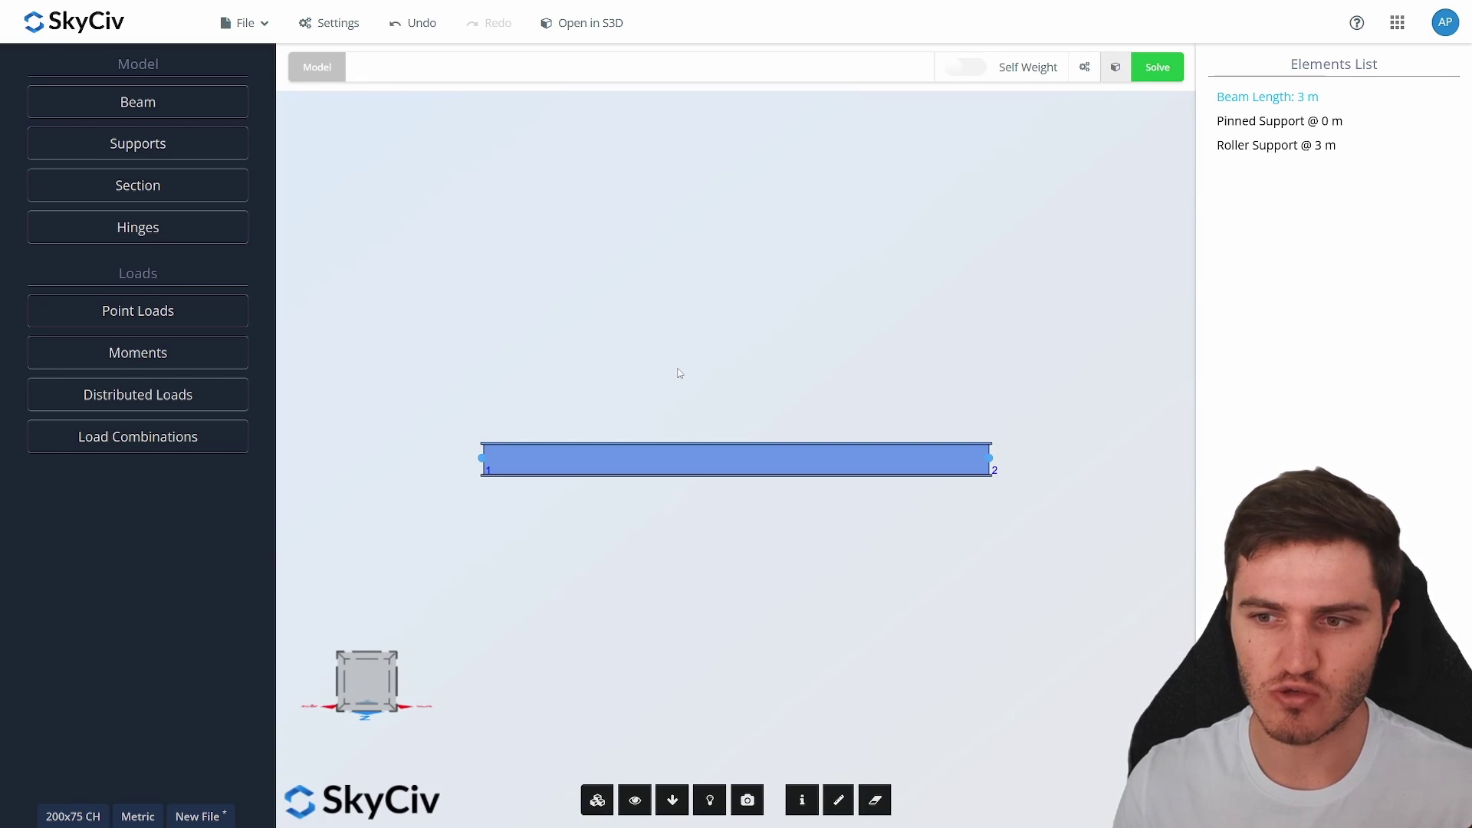
drag(679, 374, 694, 571)
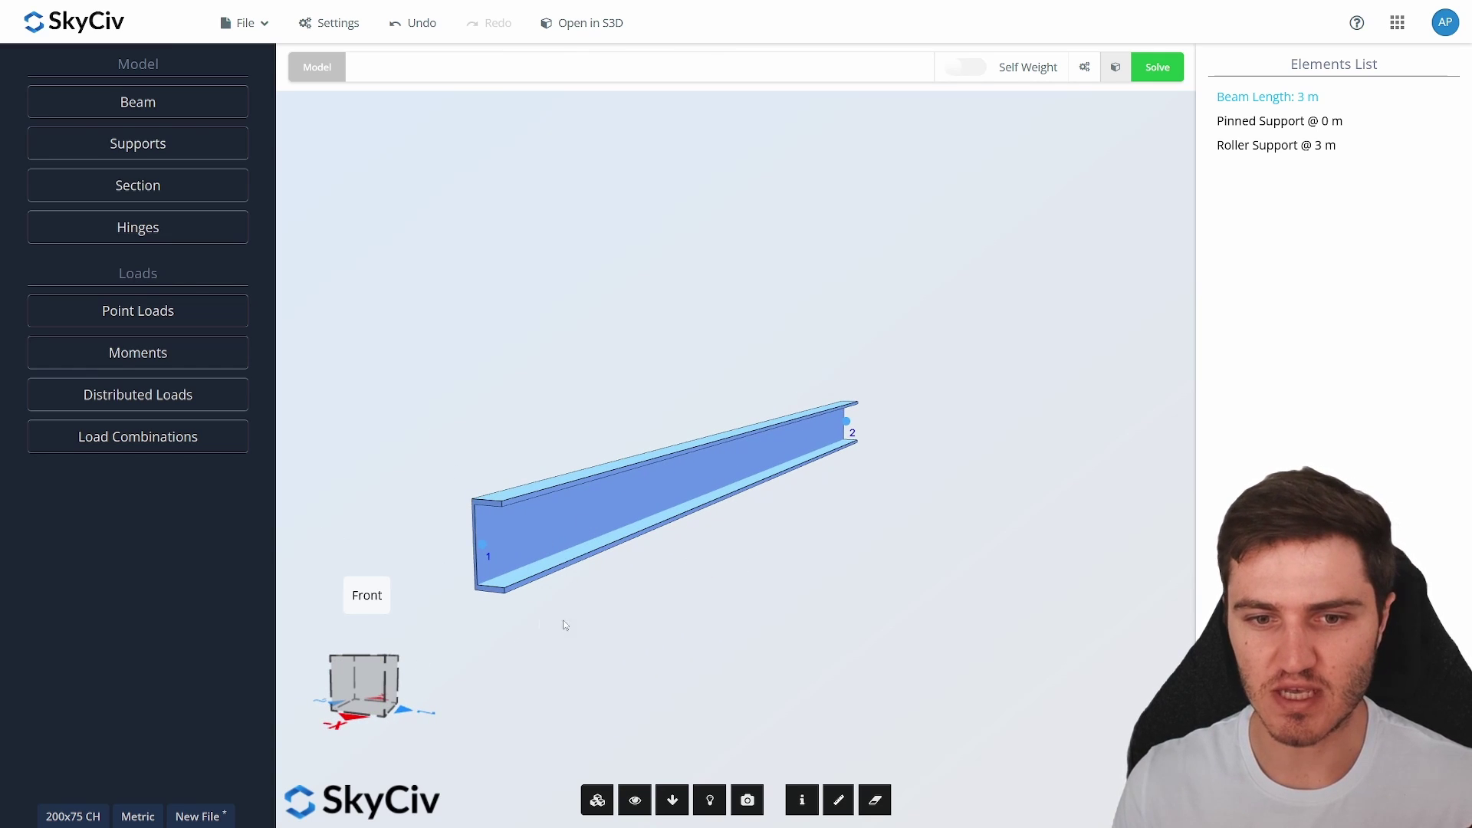
drag(722, 313, 689, 361)
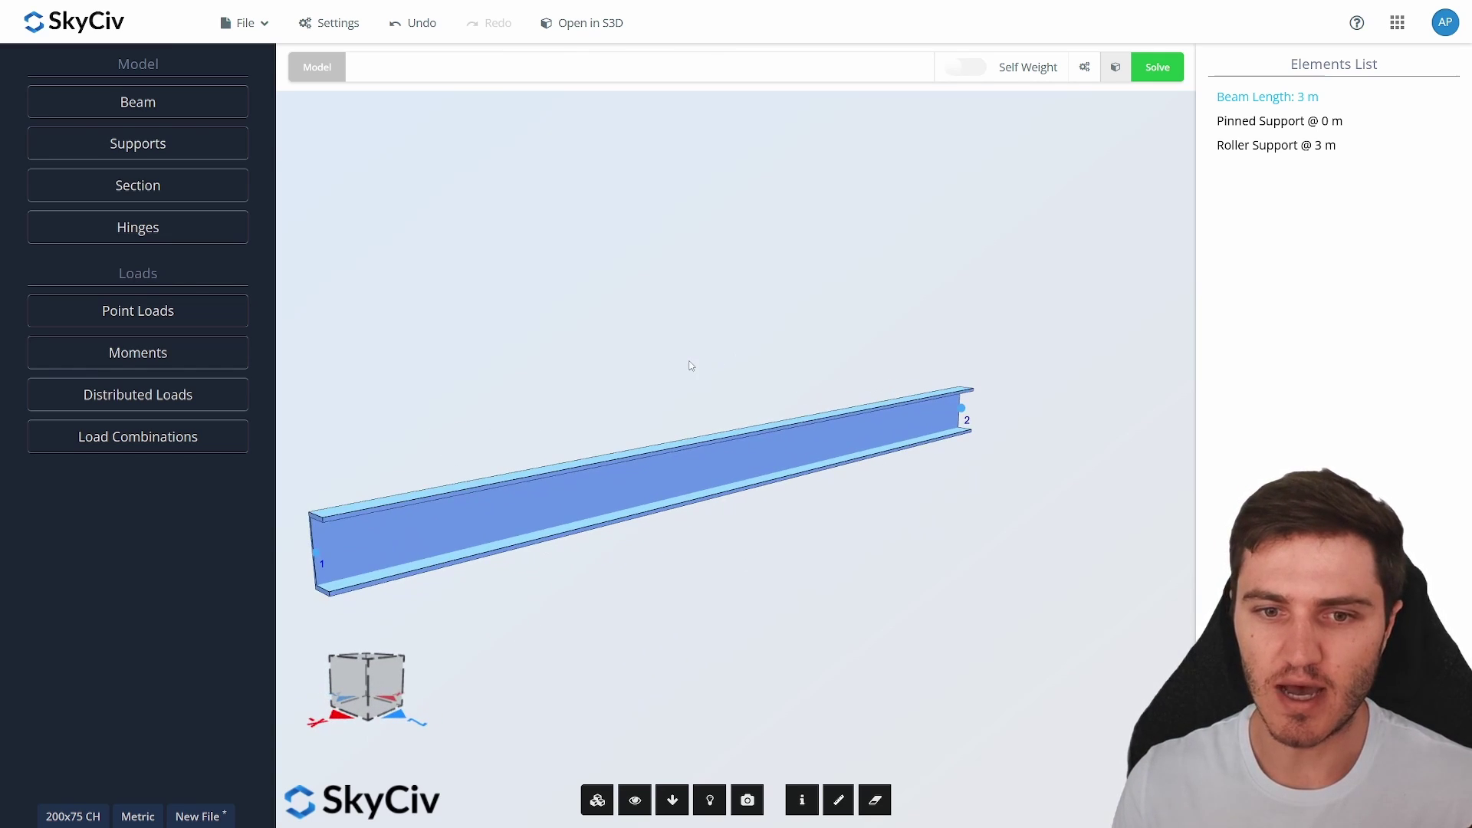
click(1116, 71)
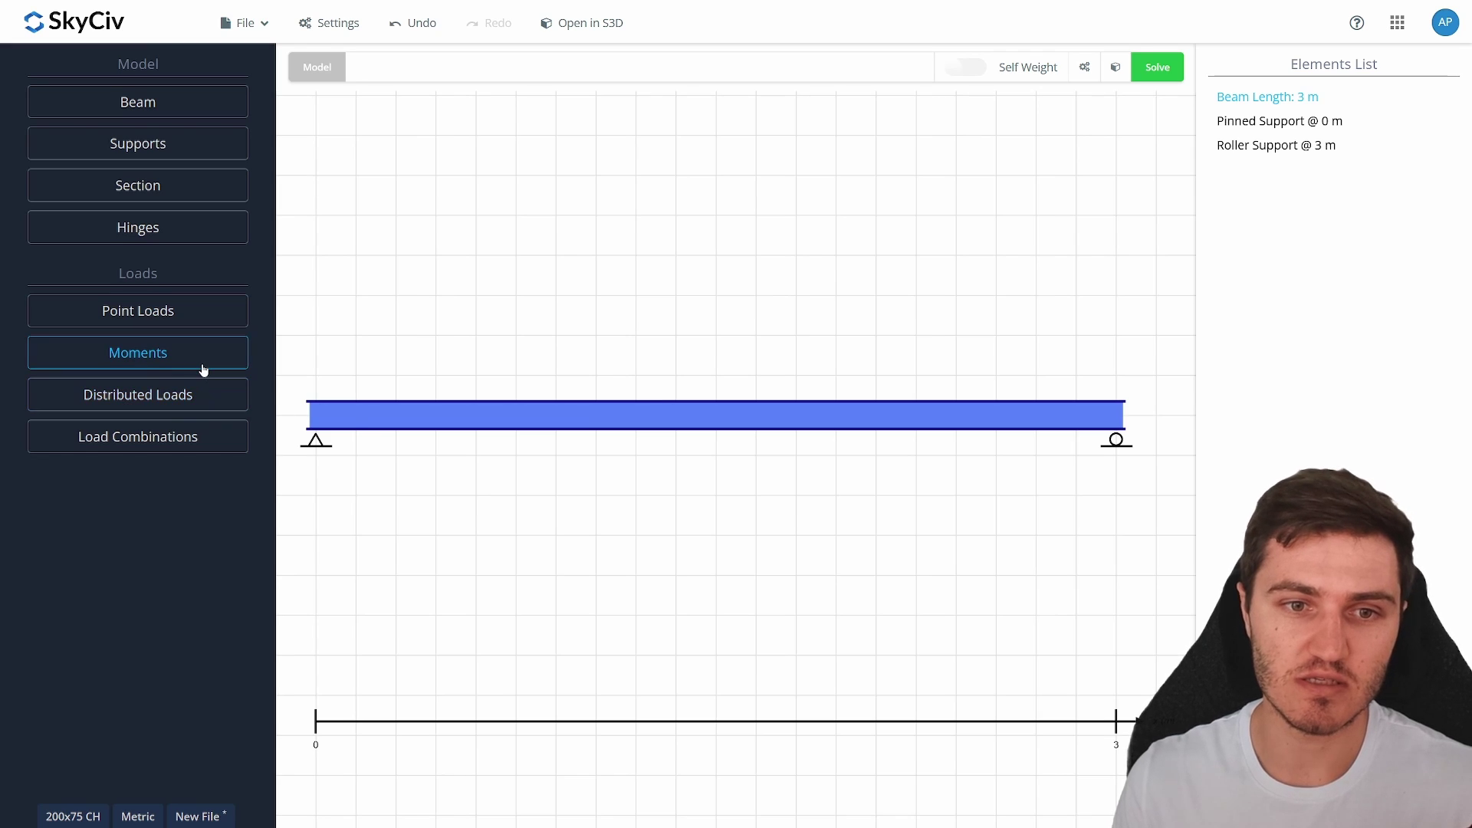
Define a downward point load of 2 kN at the beam's midpoint, 1.5 m, after trying the upward and angled directions.
click(202, 316)
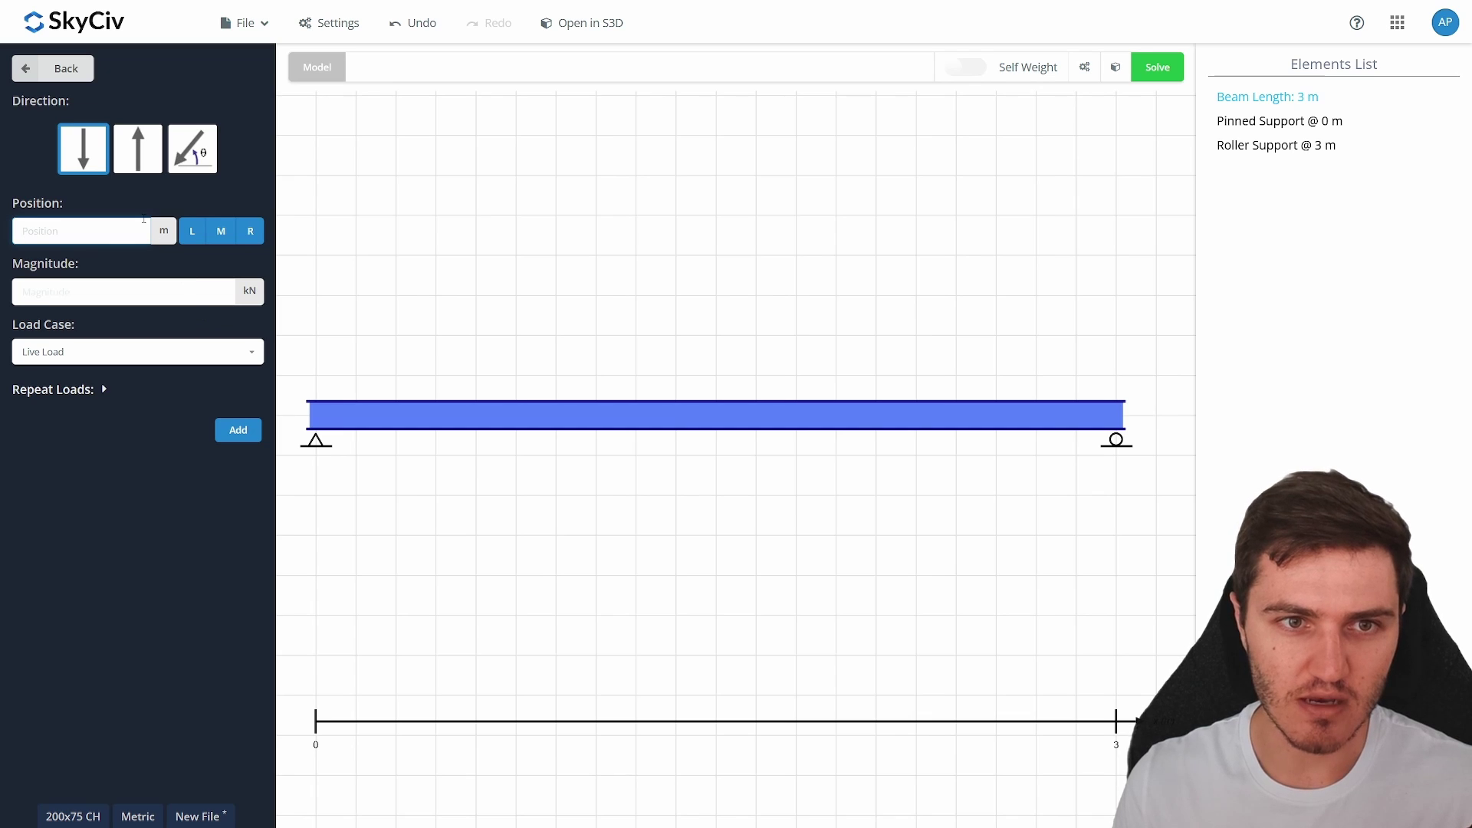
click(137, 149)
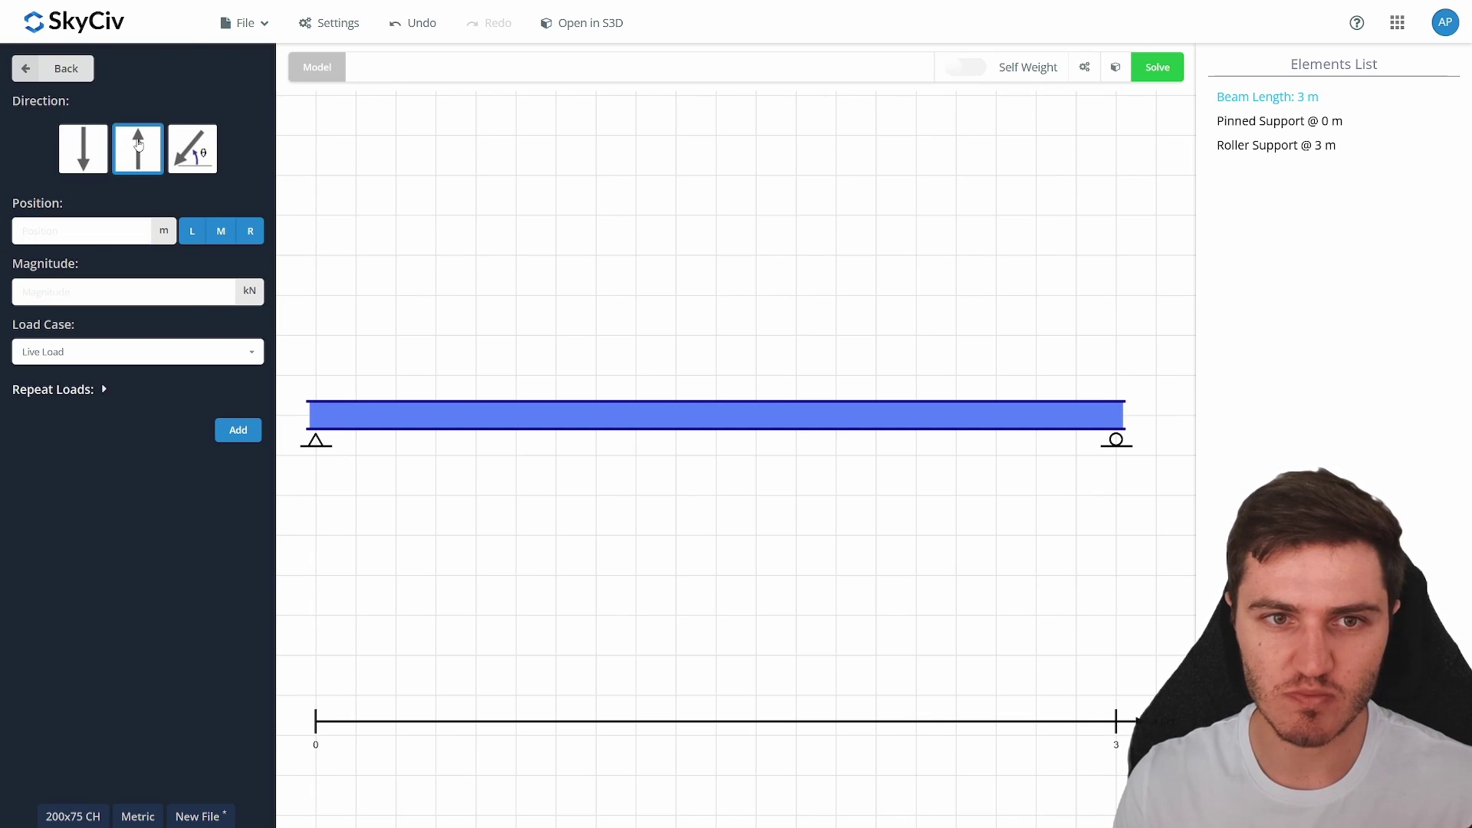
click(184, 140)
click(71, 153)
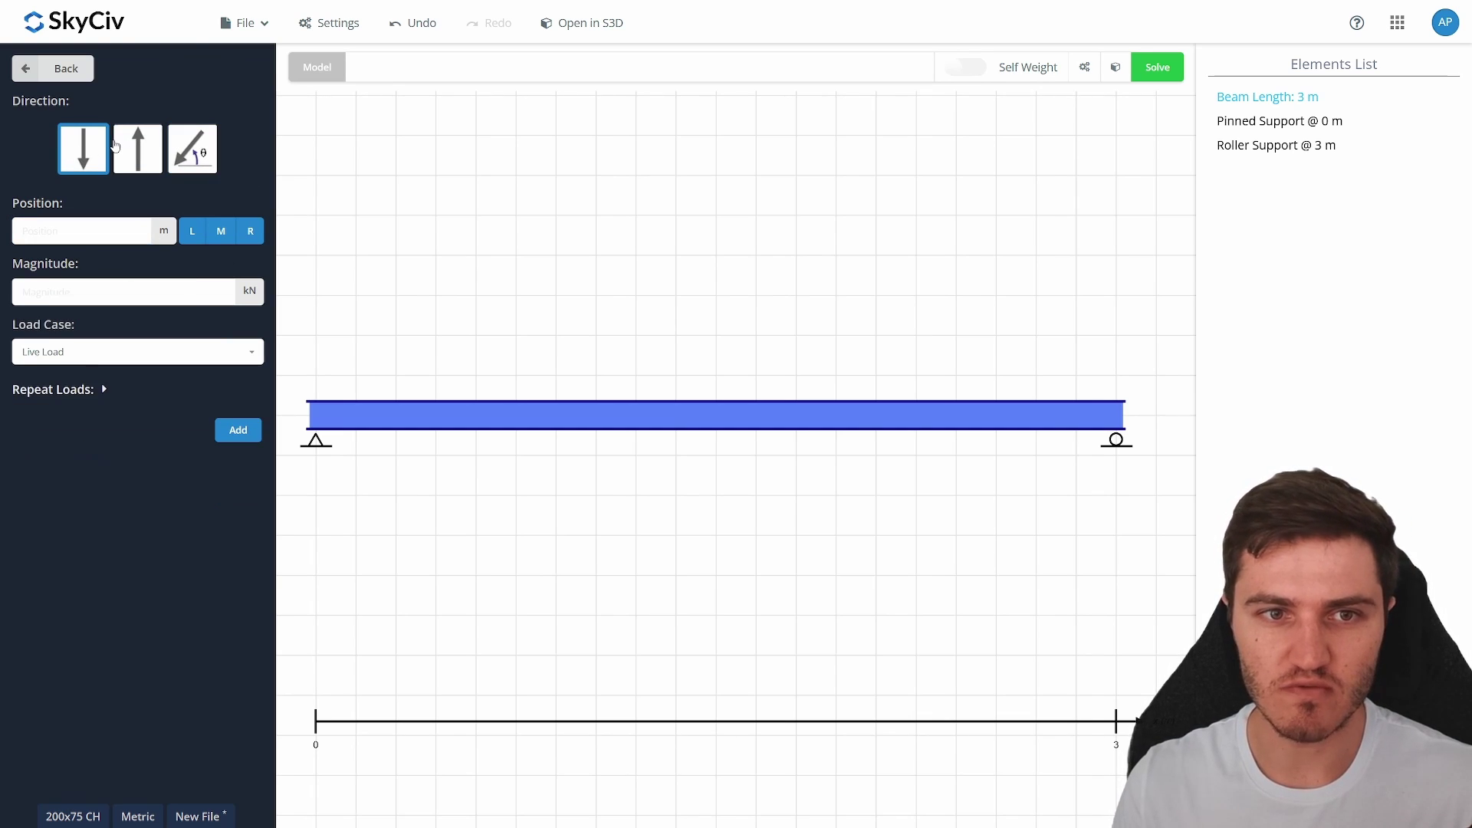
click(136, 147)
click(199, 144)
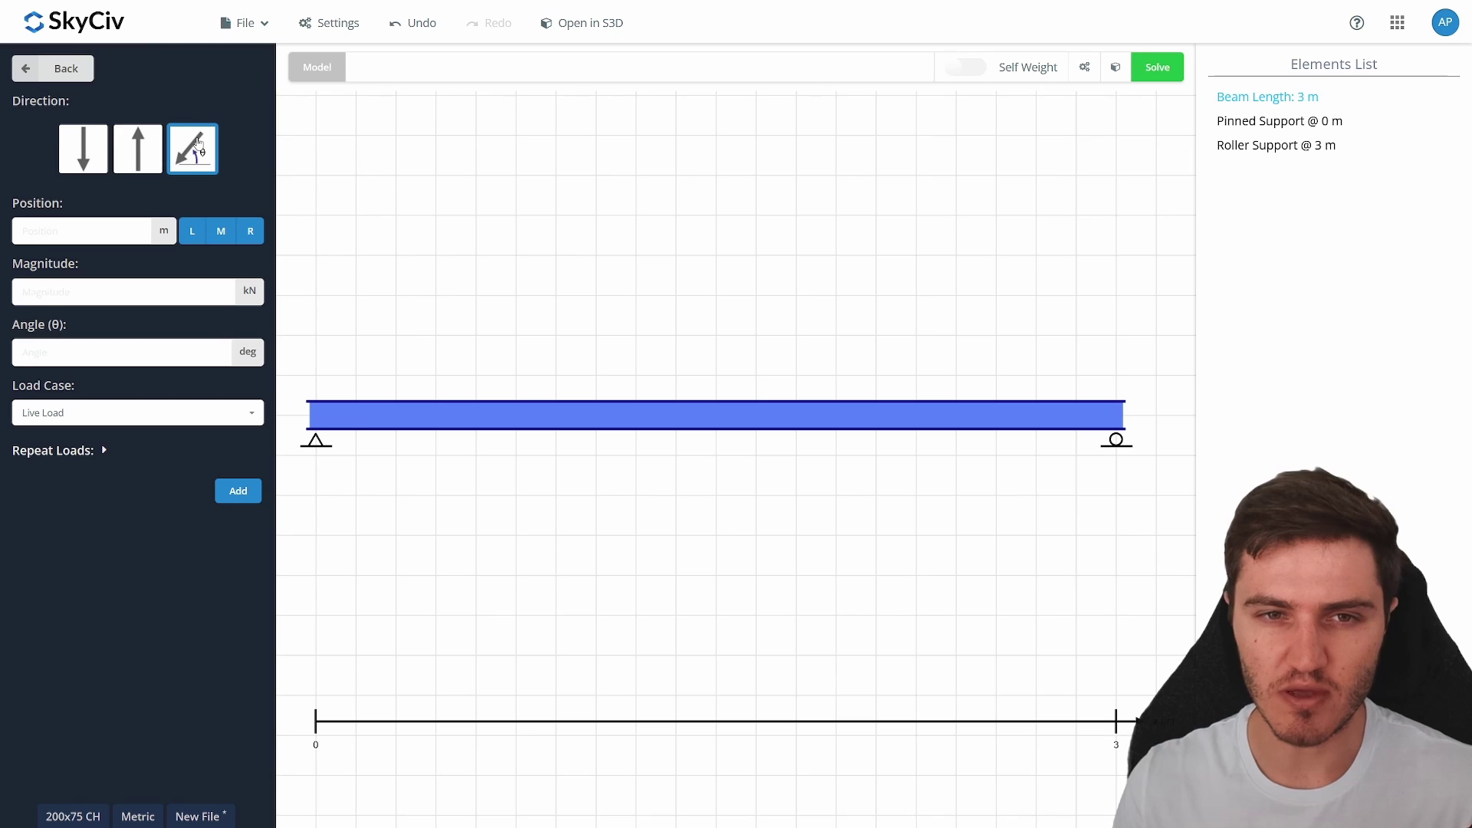
click(88, 153)
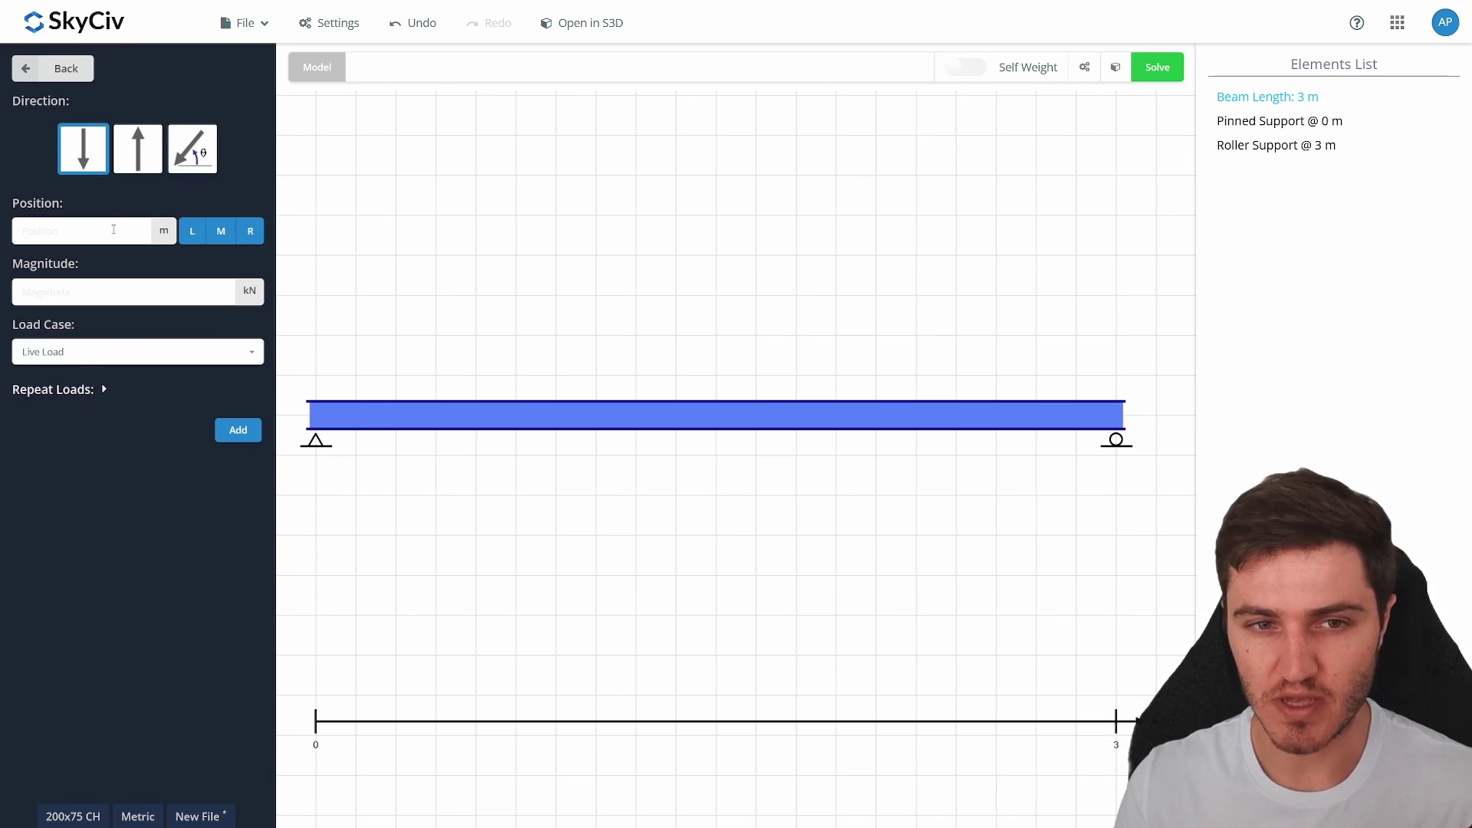
click(223, 233)
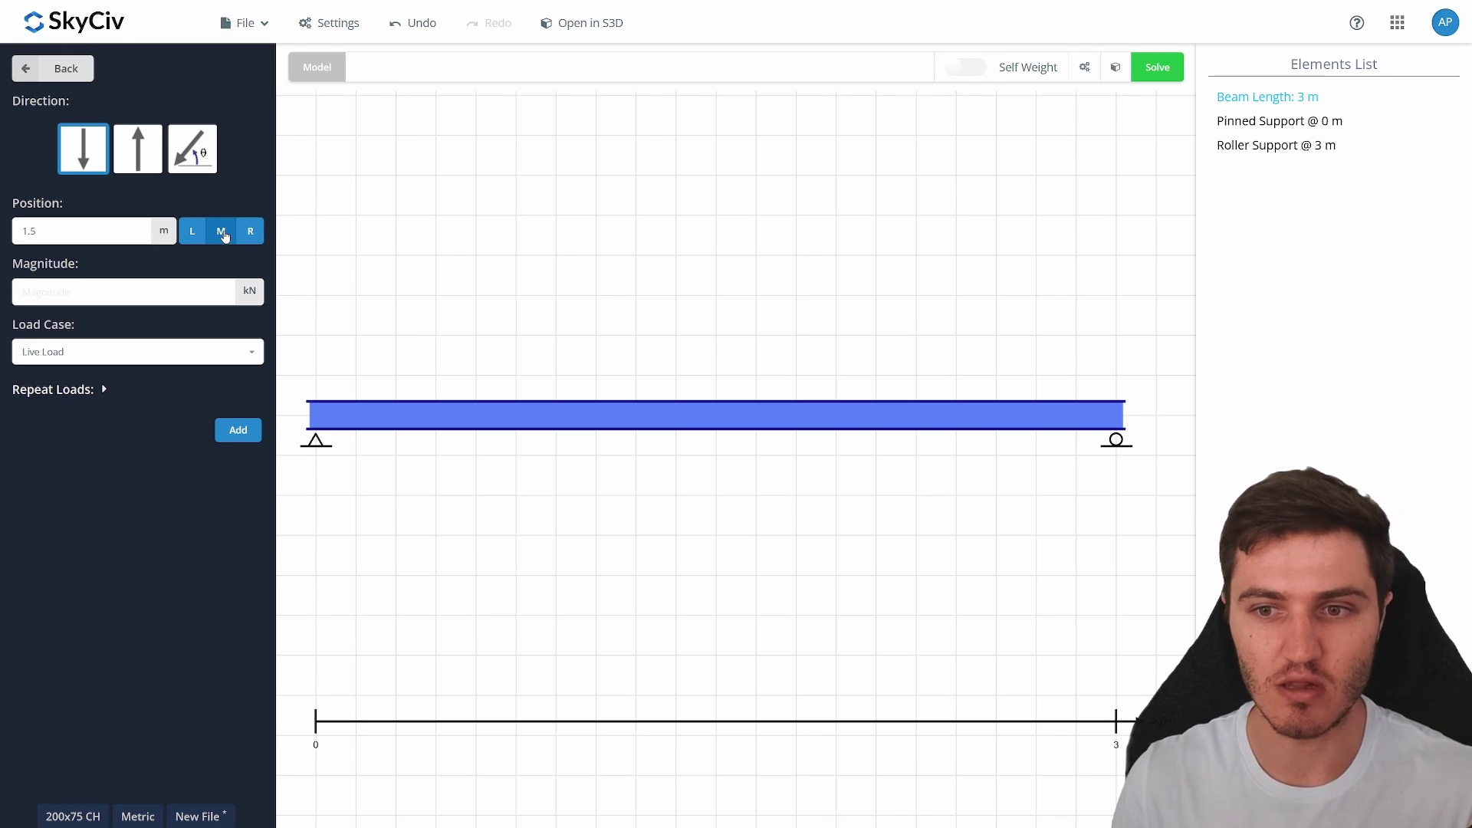
click(160, 292)
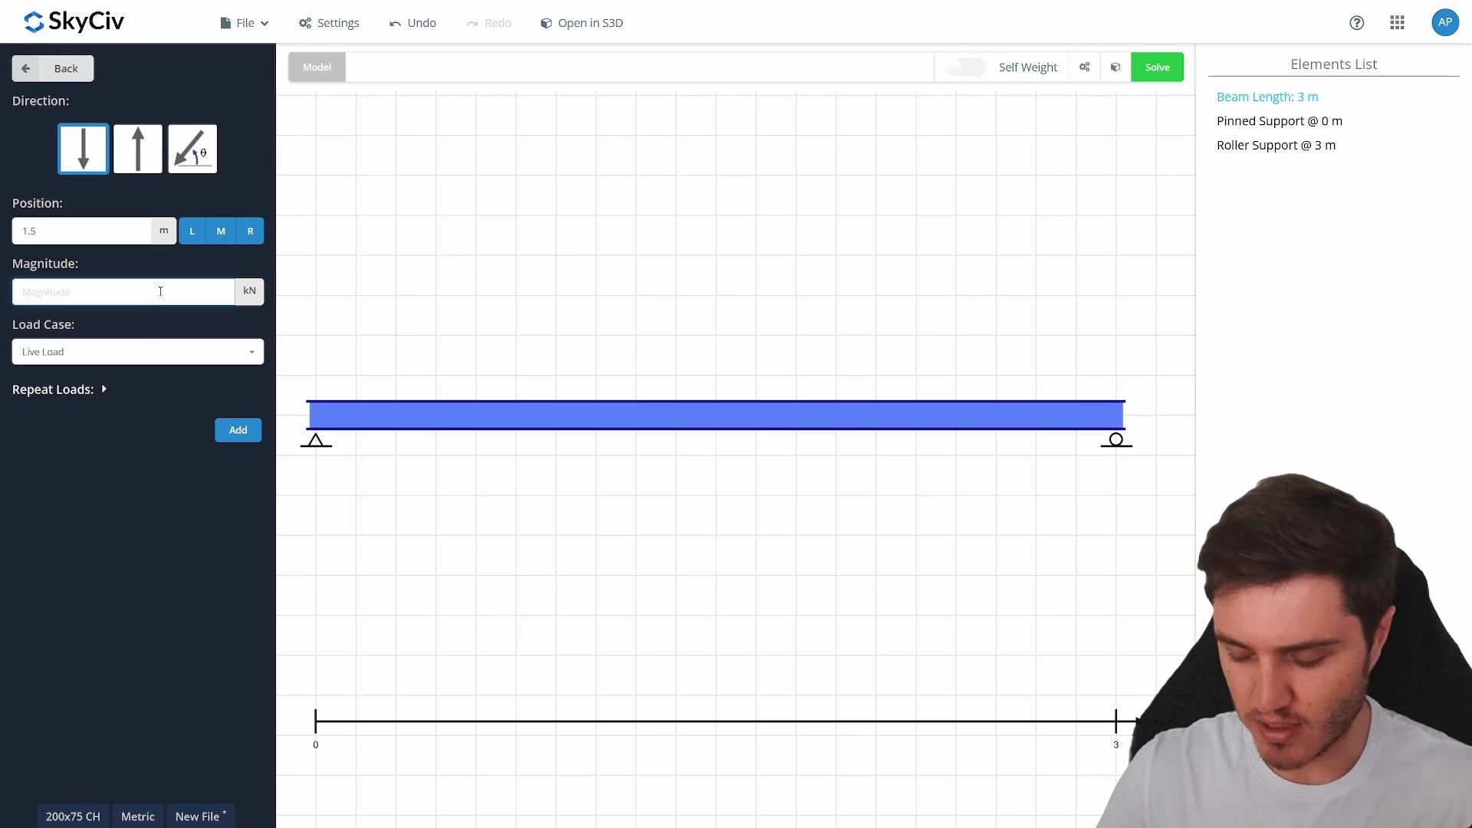
text(2)
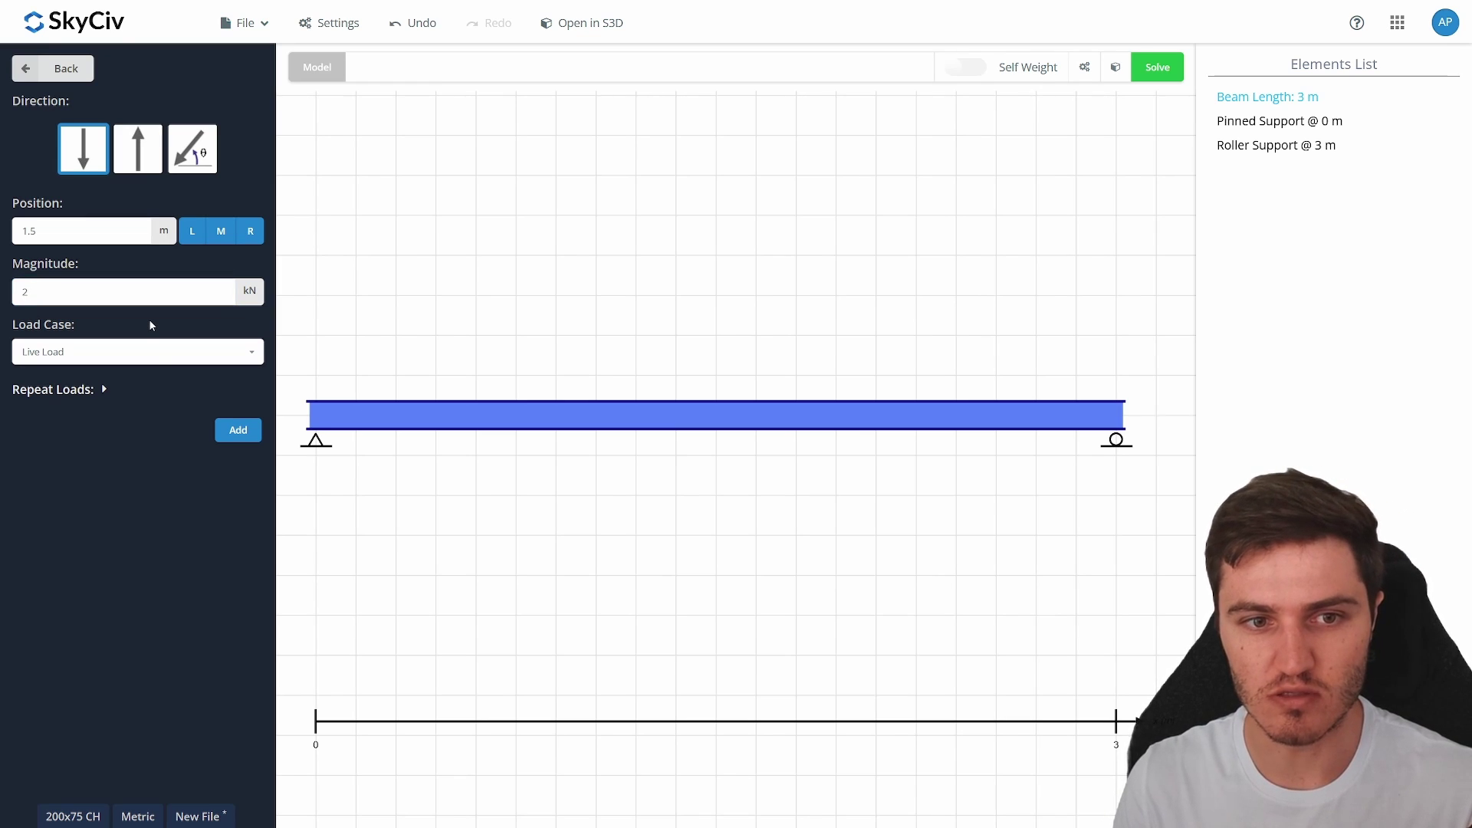
Review the available load cases, keep Live Load, and add the point load to the beam.
click(159, 359)
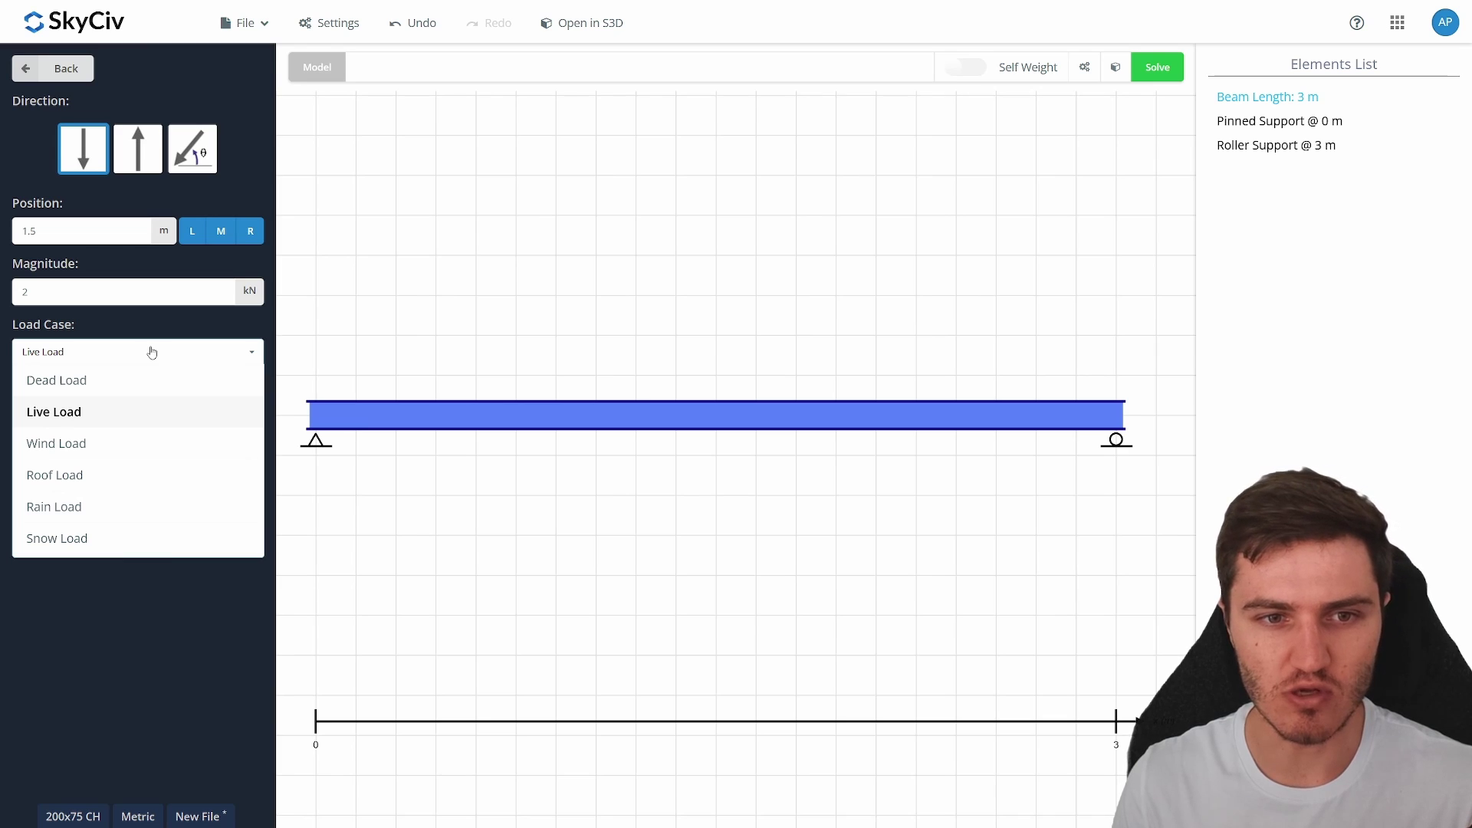
click(152, 351)
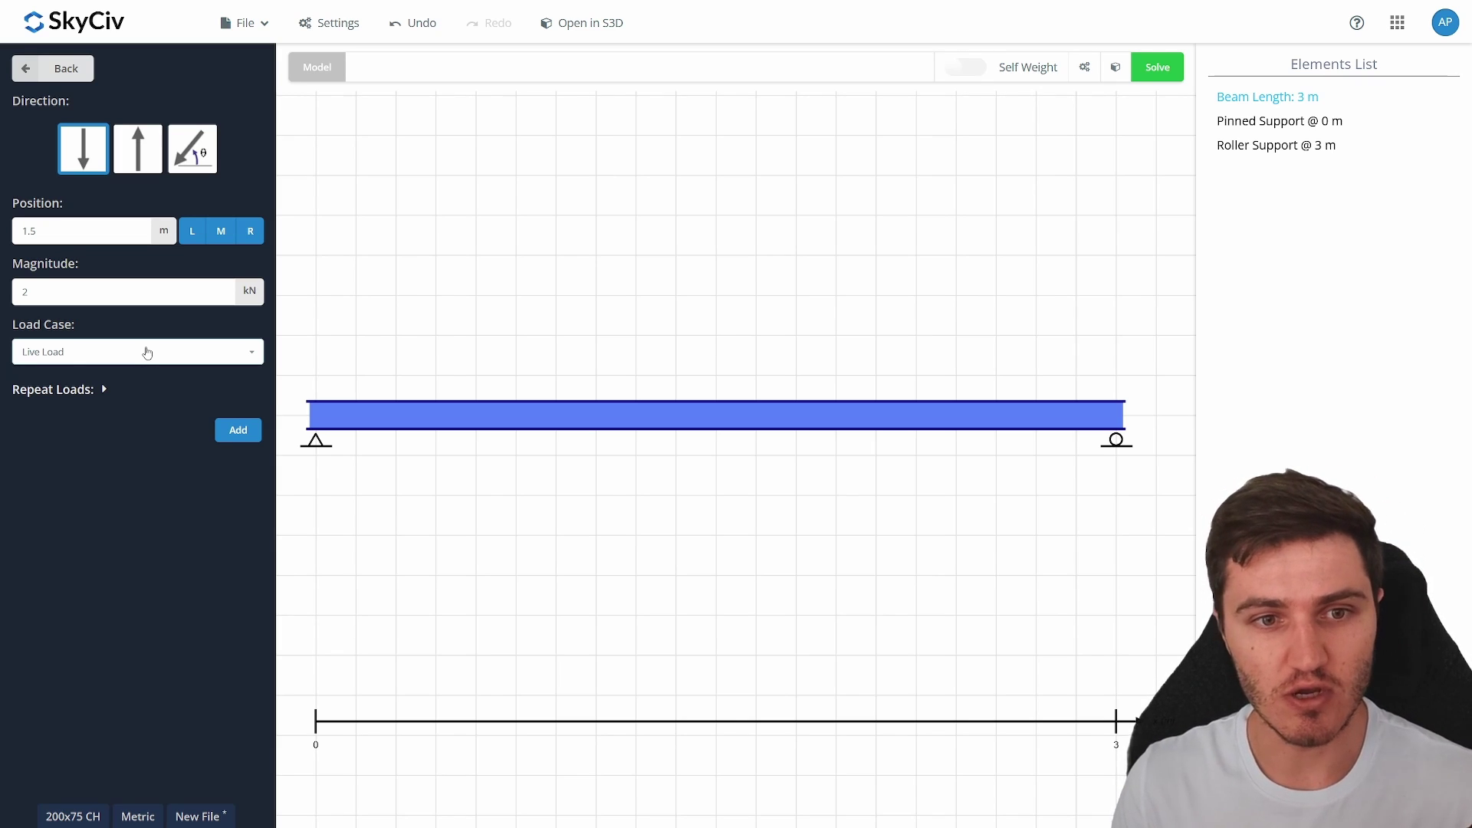
click(147, 352)
click(147, 352)
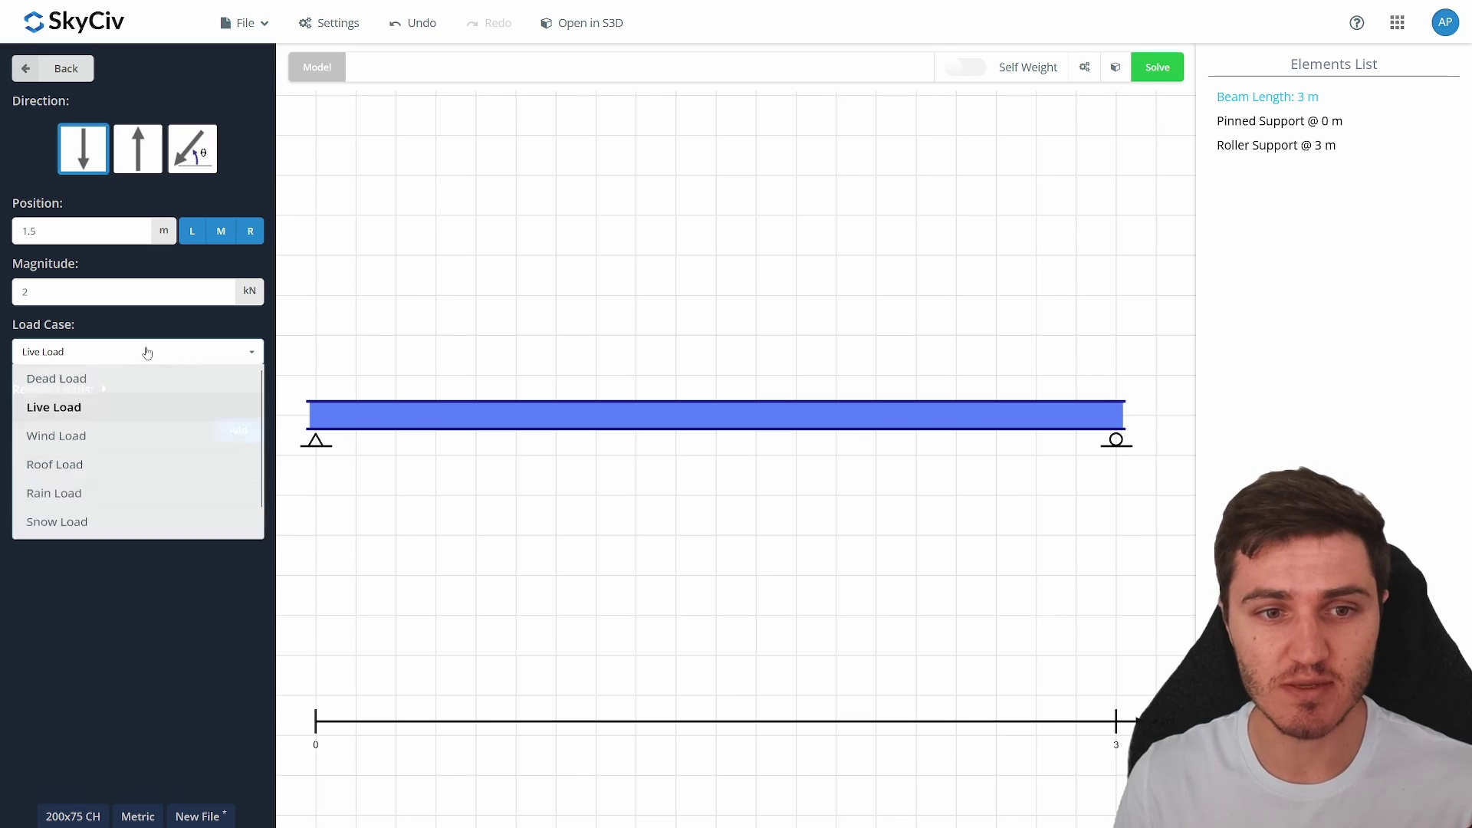
click(148, 352)
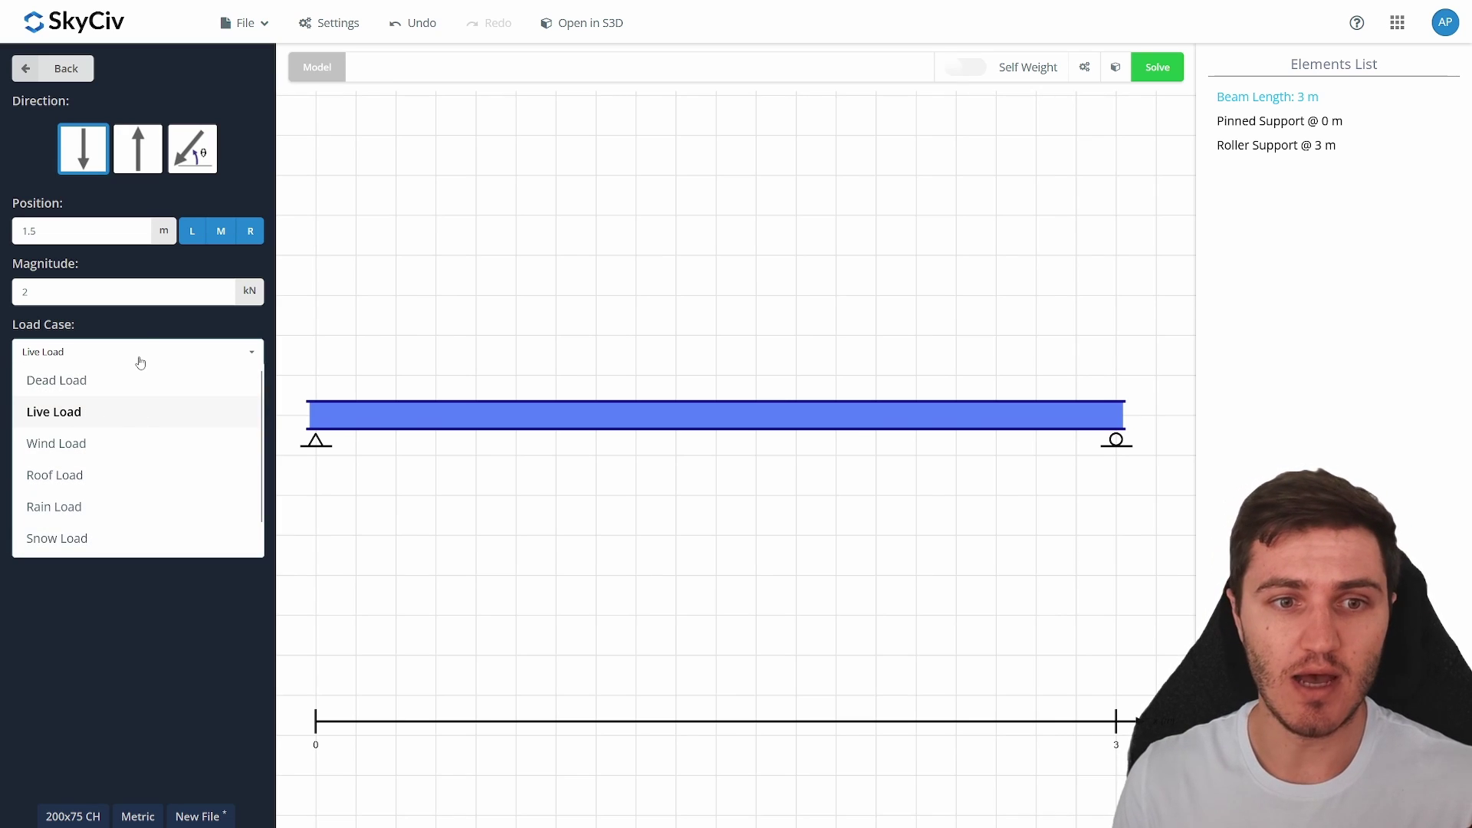
click(139, 354)
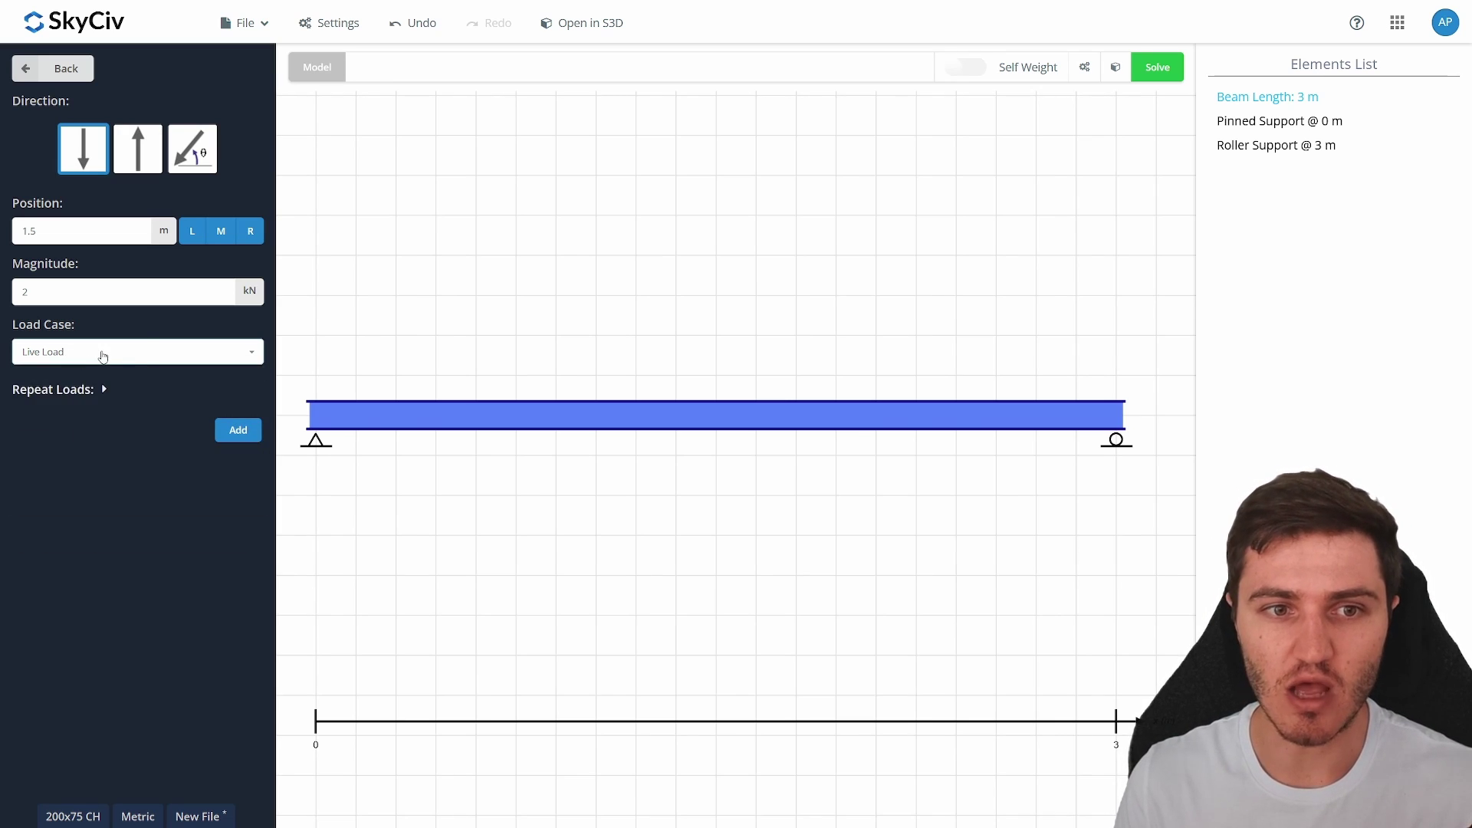
click(233, 431)
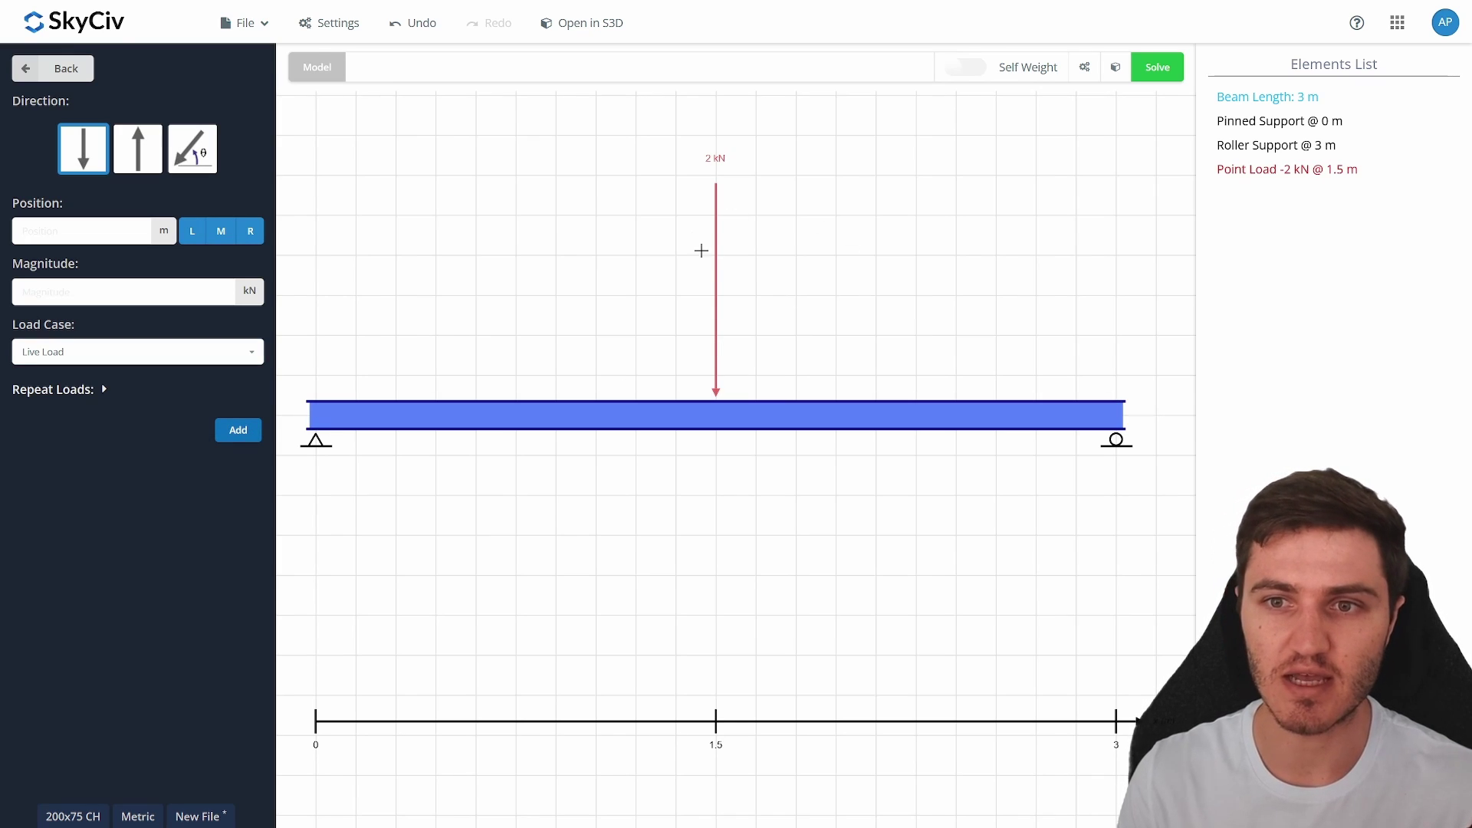
click(41, 67)
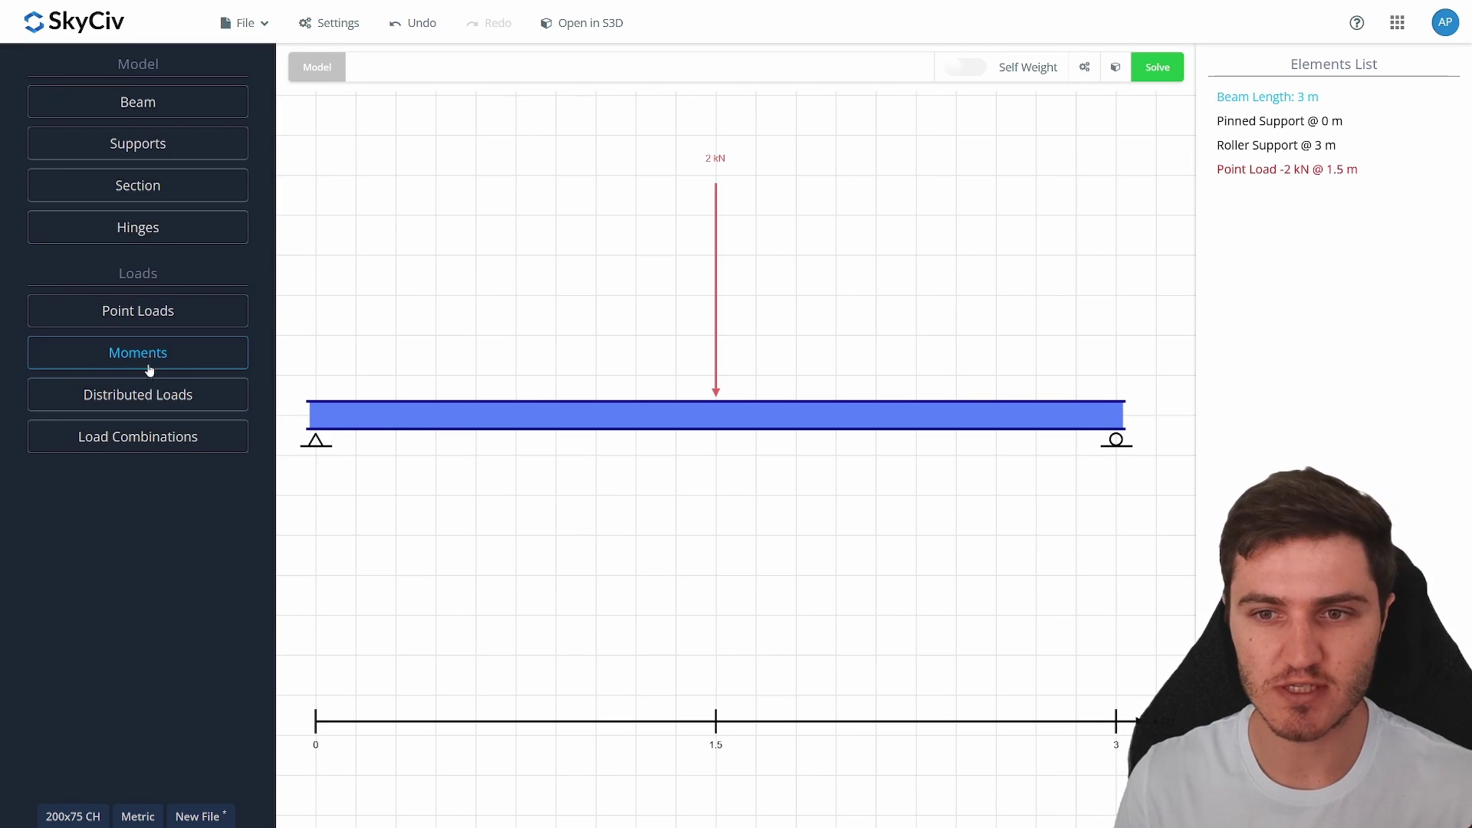
Add a downward distributed dead load of 3 kN/m over the full beam, from 0 to 3 m.
click(150, 395)
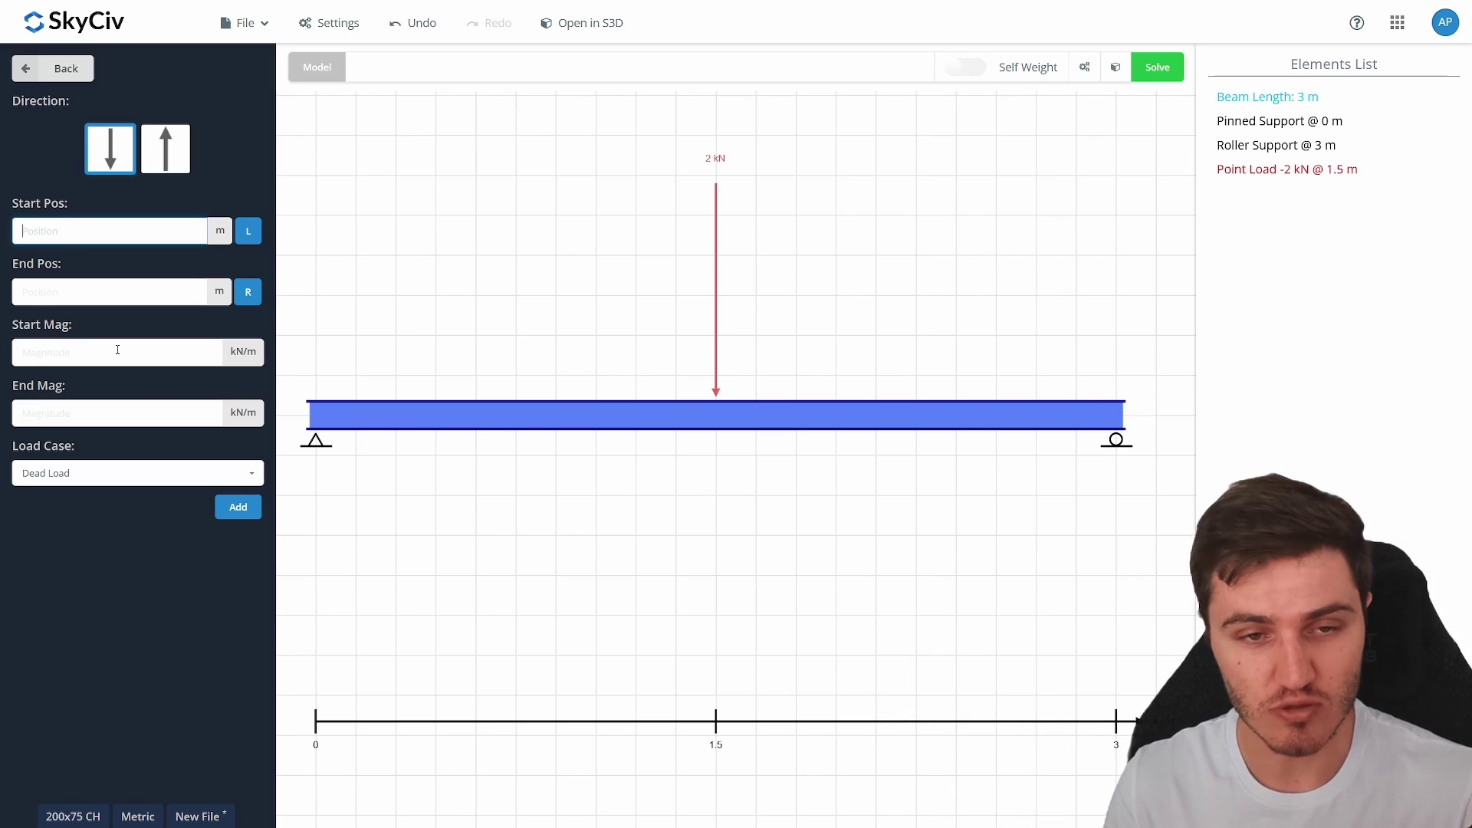
click(248, 231)
click(245, 298)
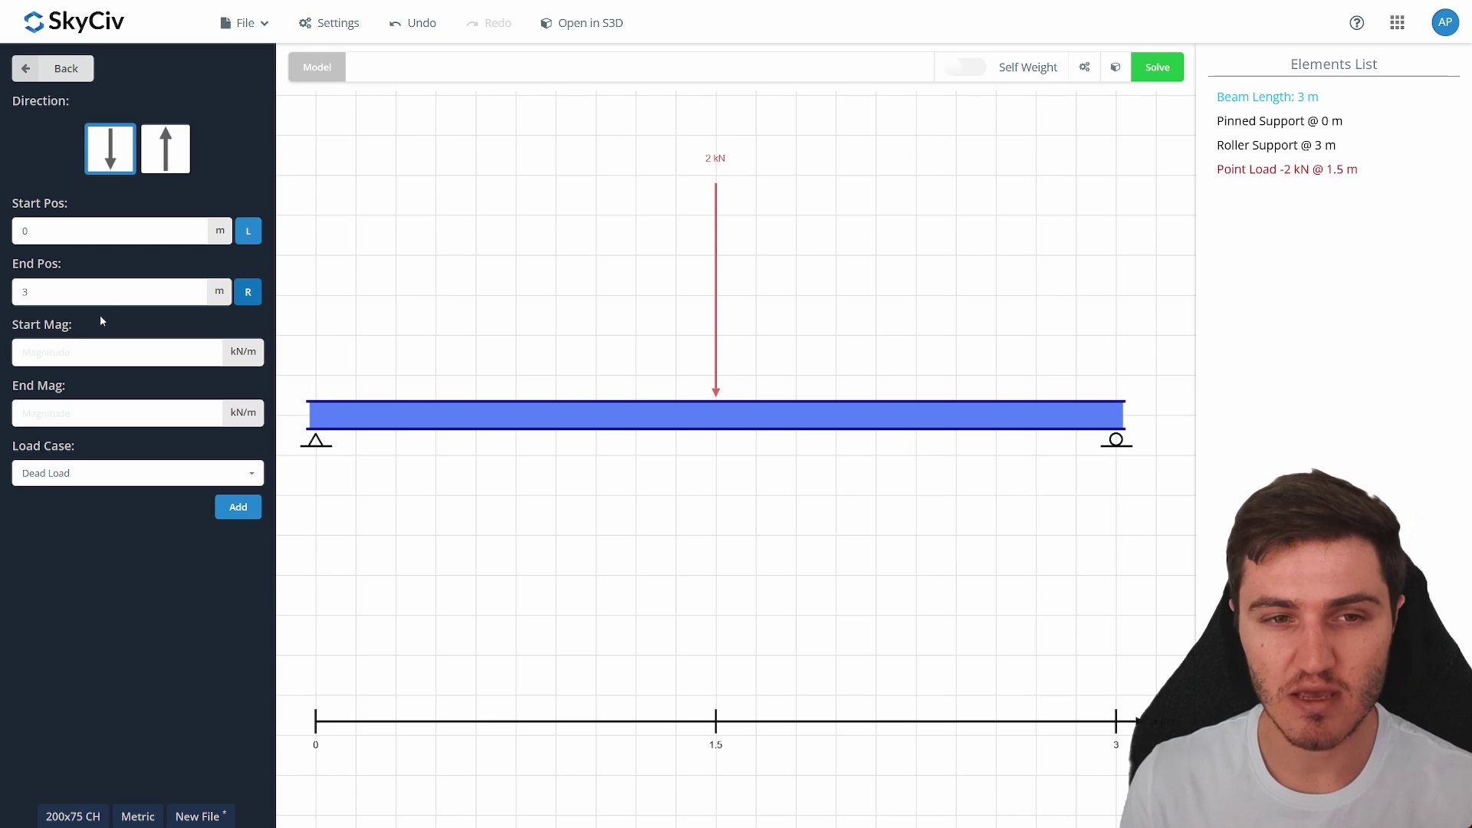
click(105, 355)
text(3)
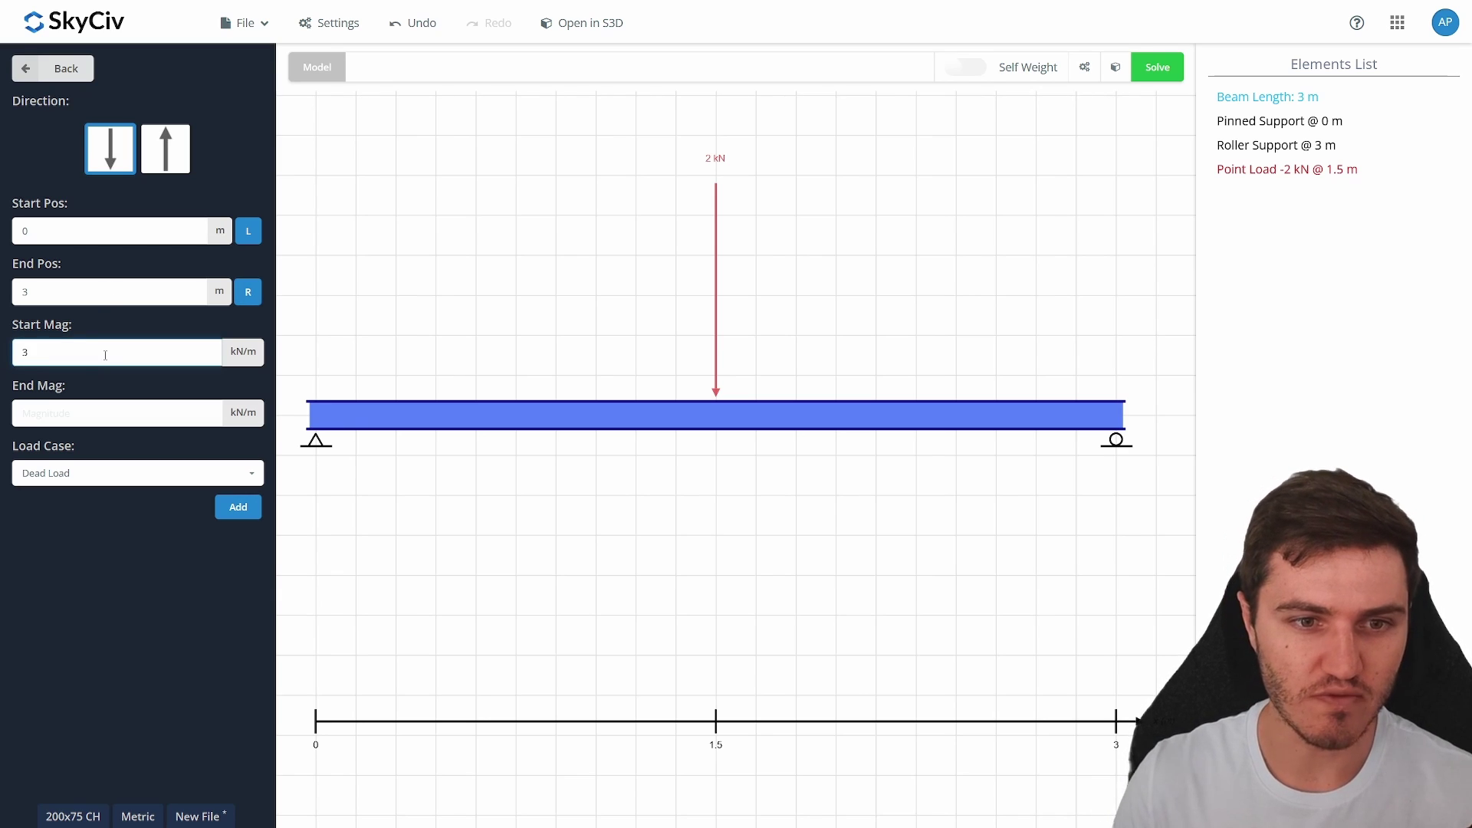
key(Tab)
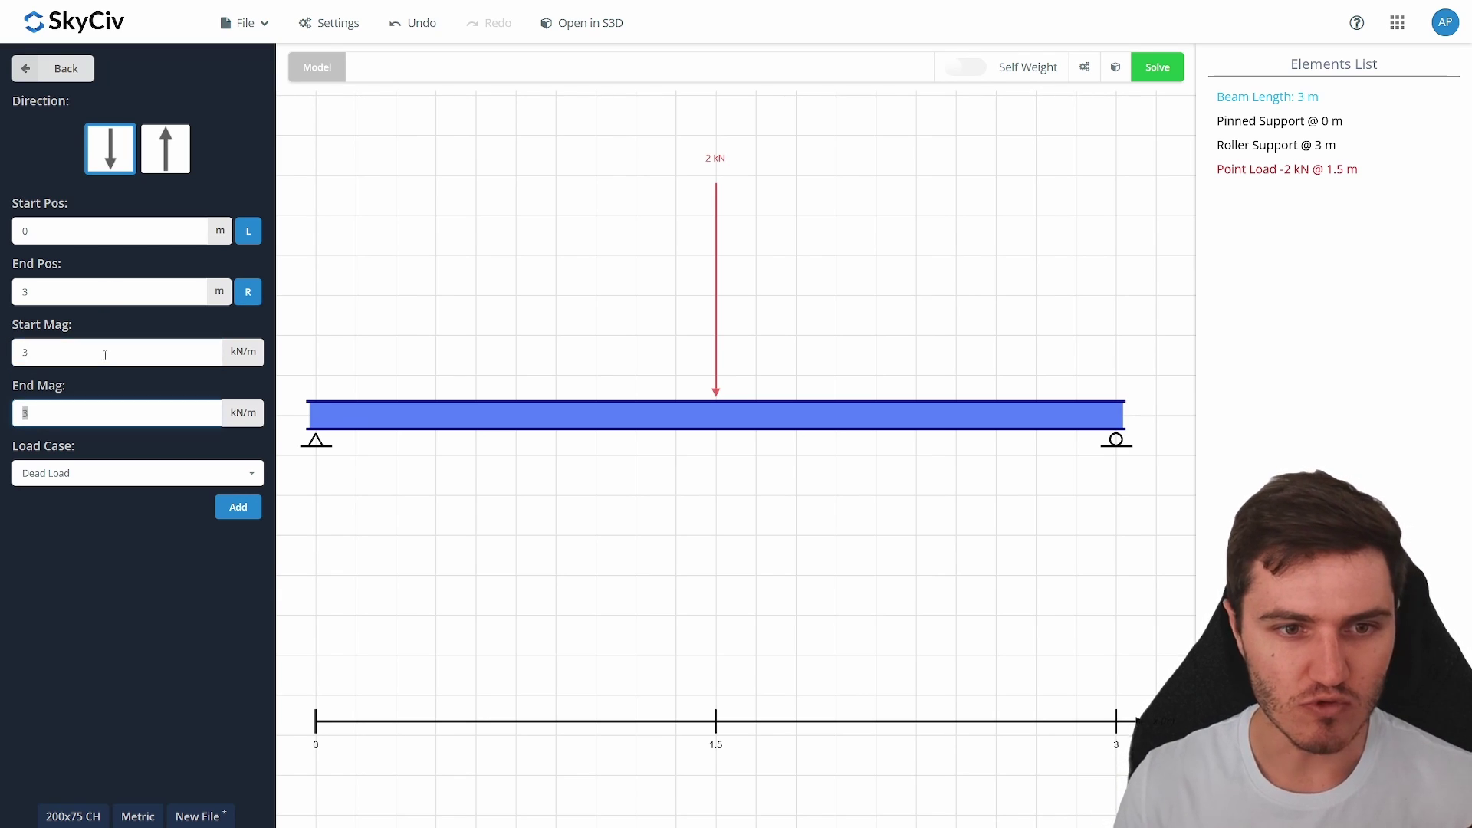
click(170, 478)
click(161, 478)
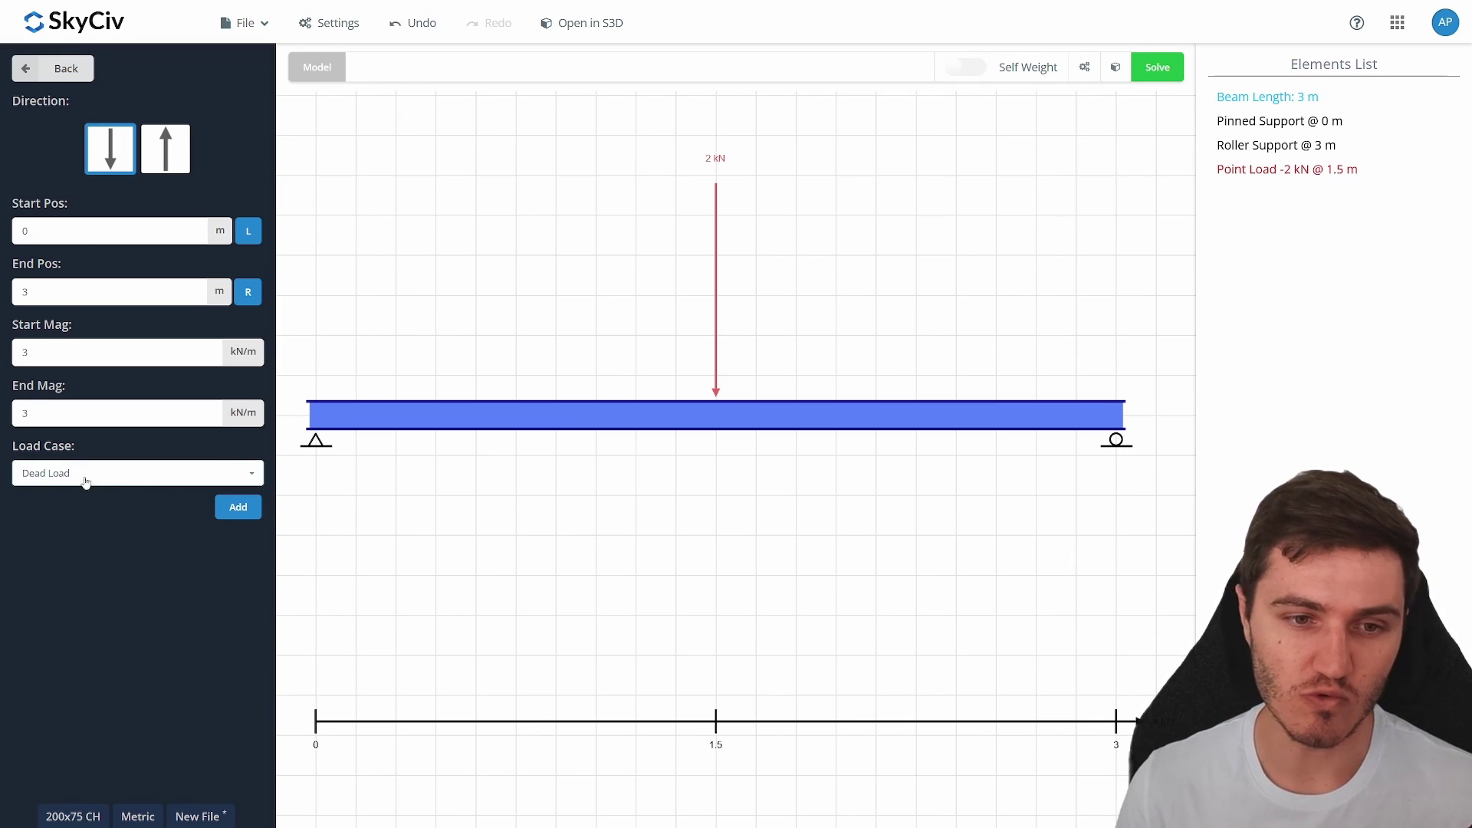
click(236, 509)
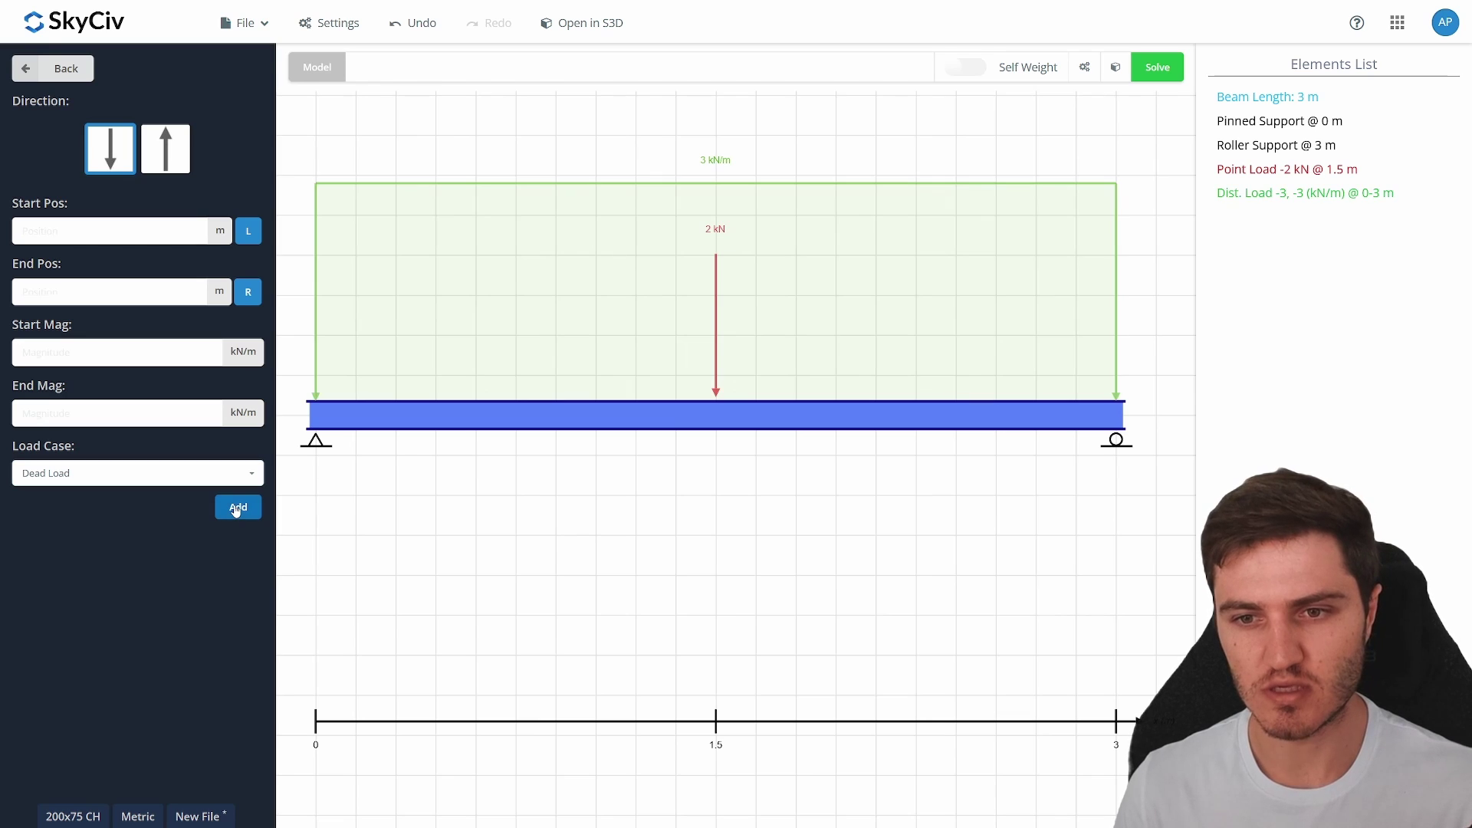
click(67, 71)
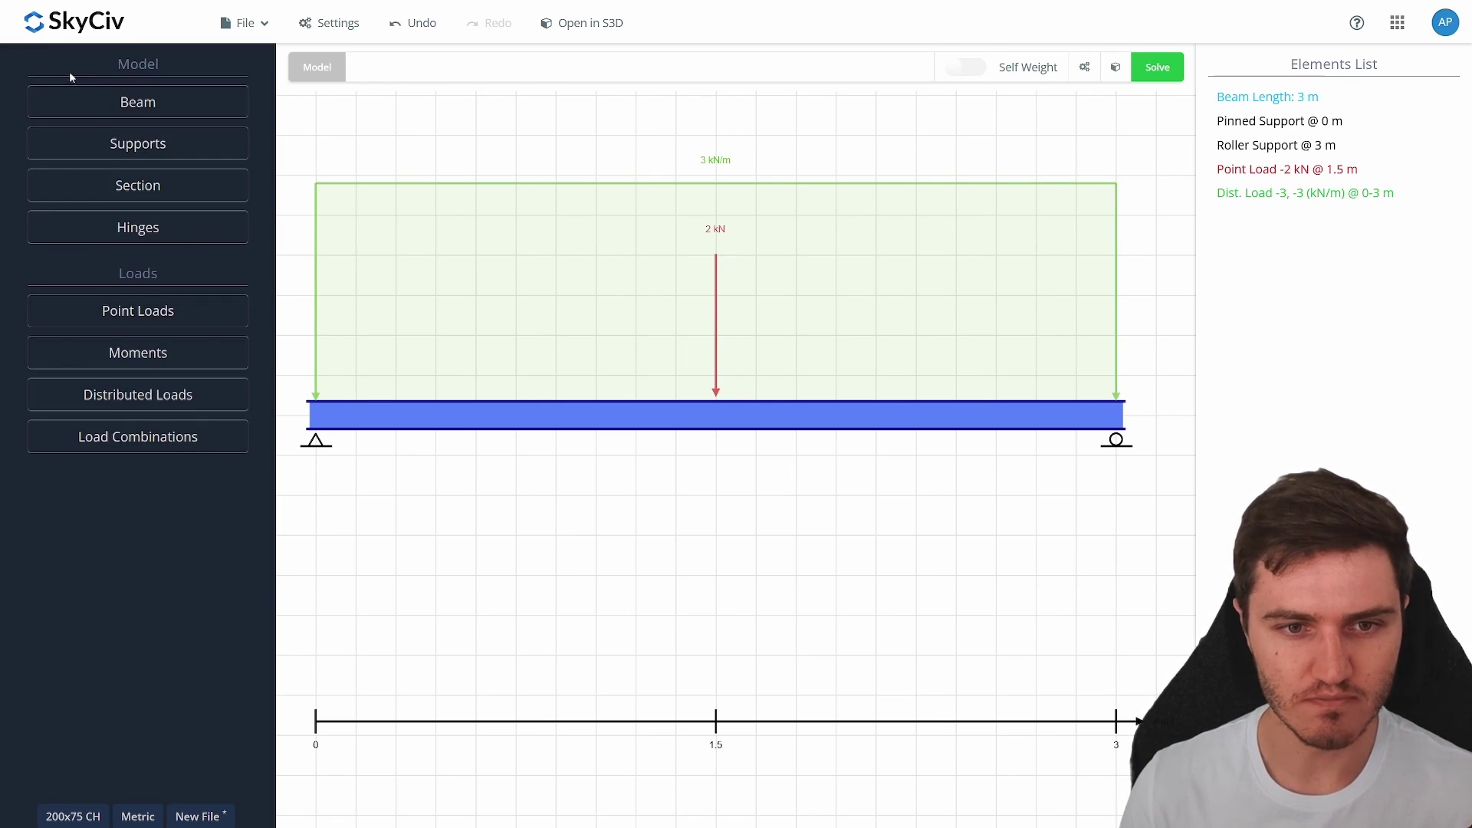
Open the load combinations and examine the default combination's factors for each load case and its criteria options.
click(162, 436)
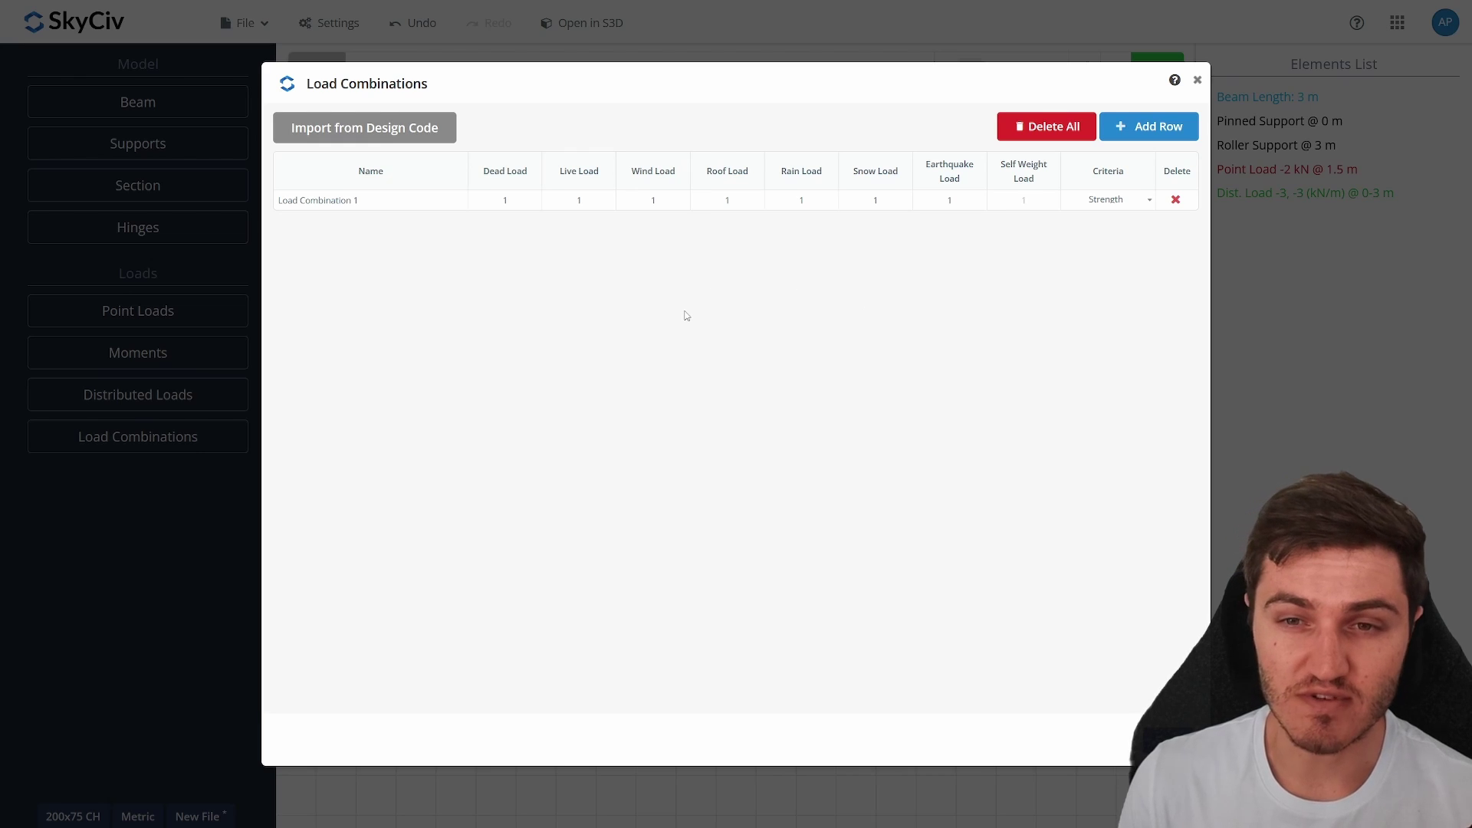
click(501, 199)
click(575, 199)
click(647, 199)
click(710, 199)
click(787, 199)
click(842, 200)
click(967, 198)
click(851, 199)
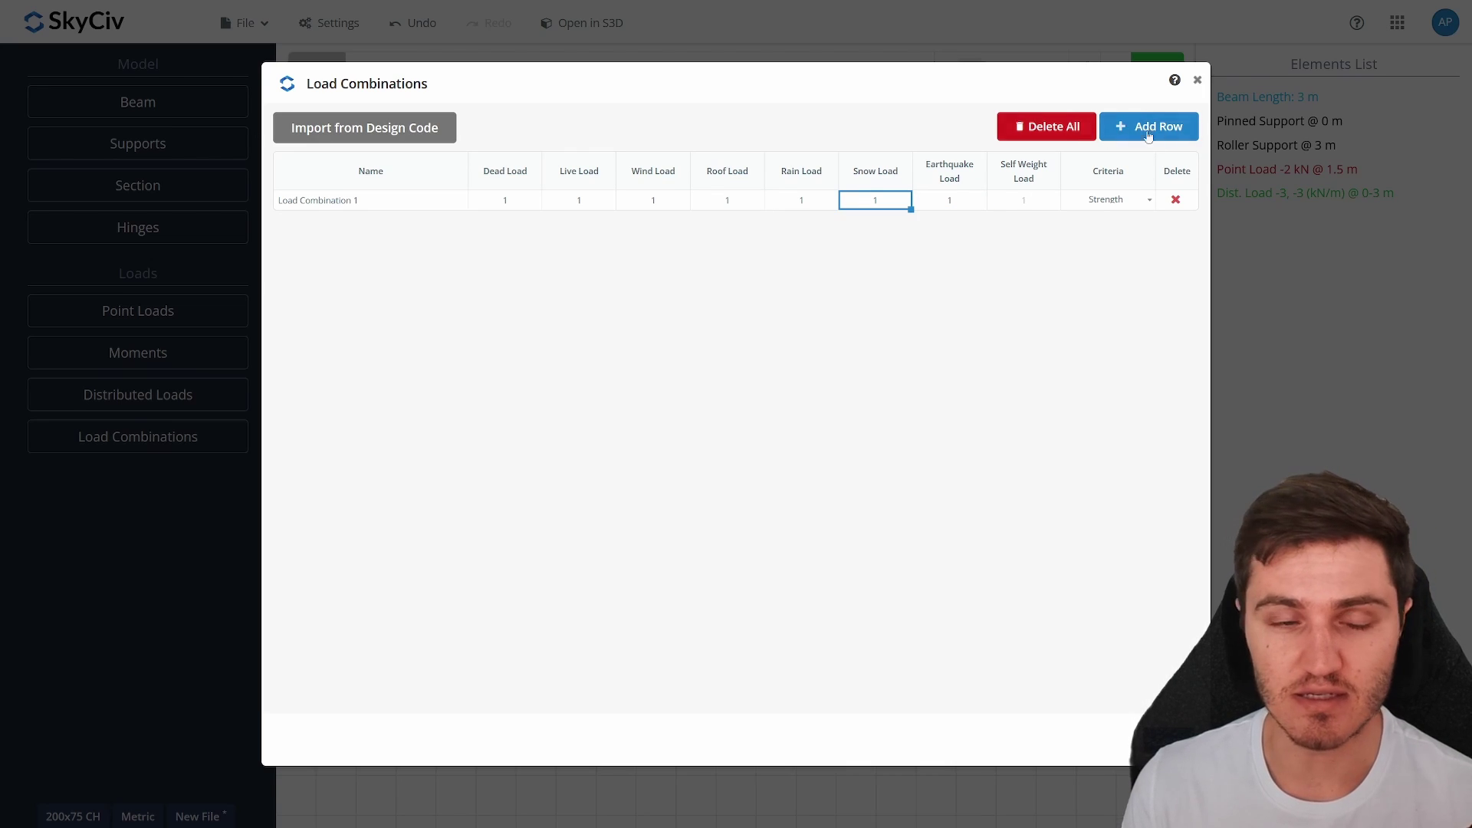
click(1142, 202)
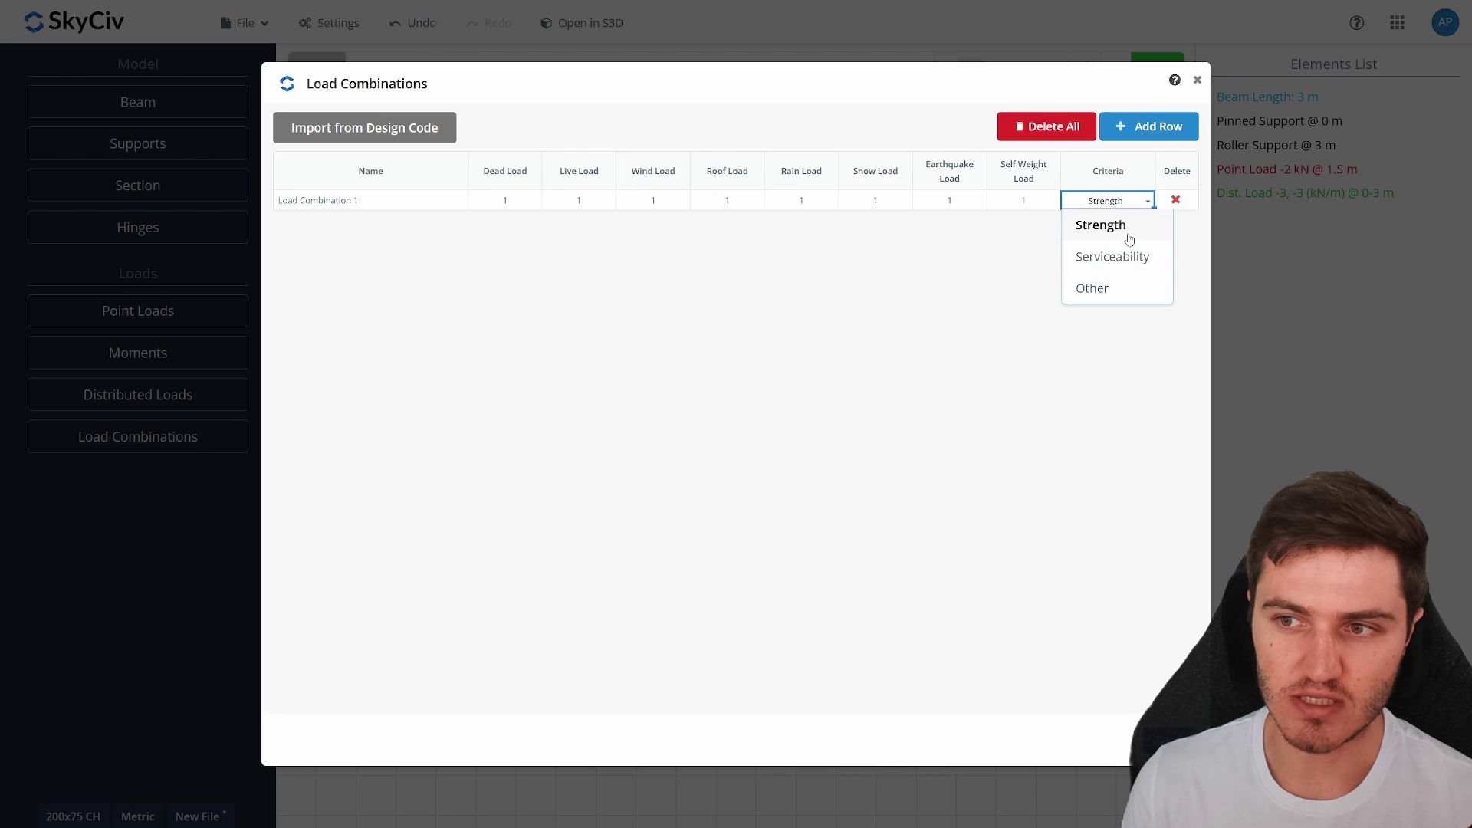
click(1129, 205)
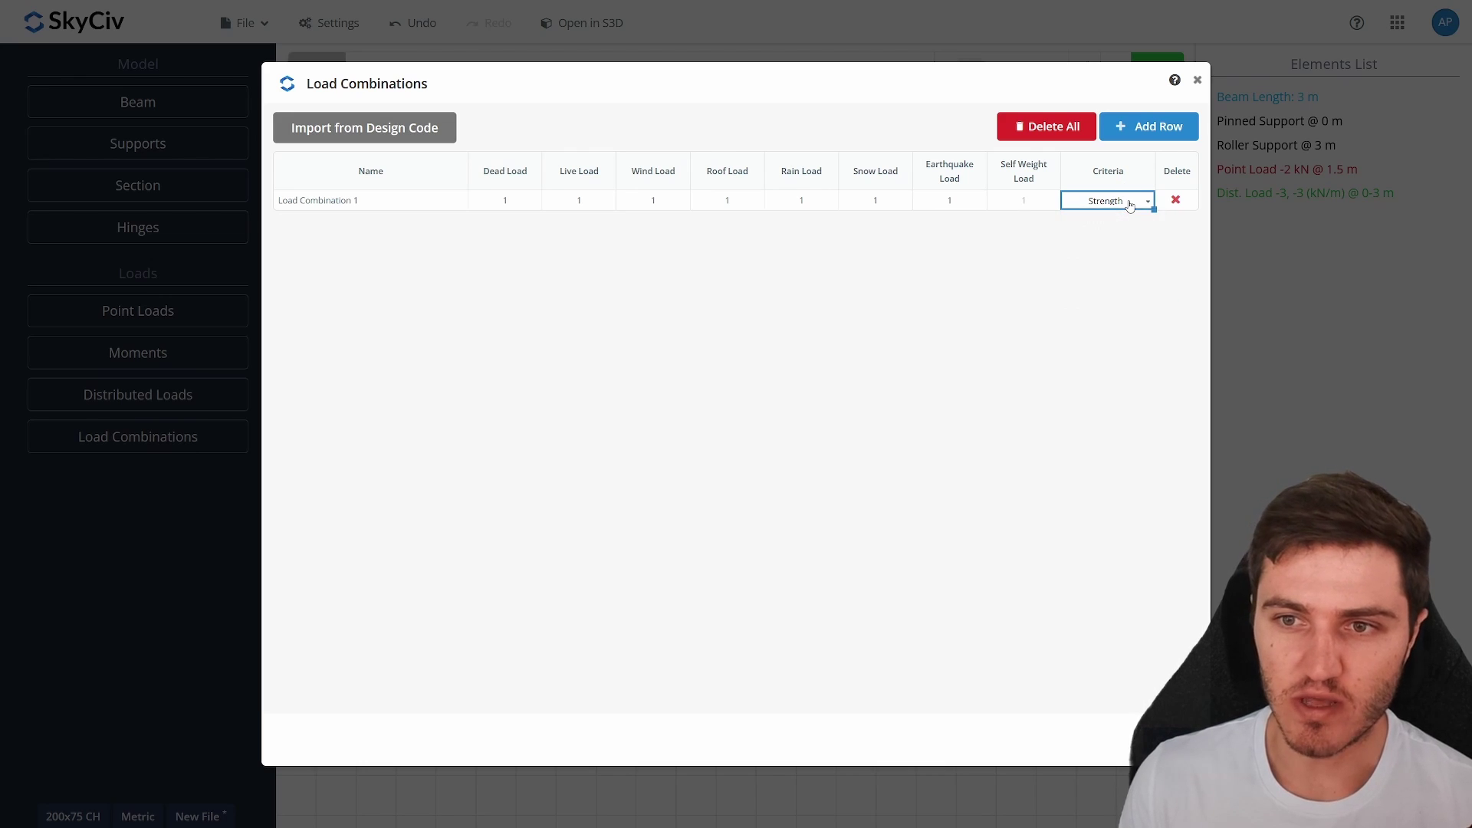
click(1129, 206)
click(1129, 205)
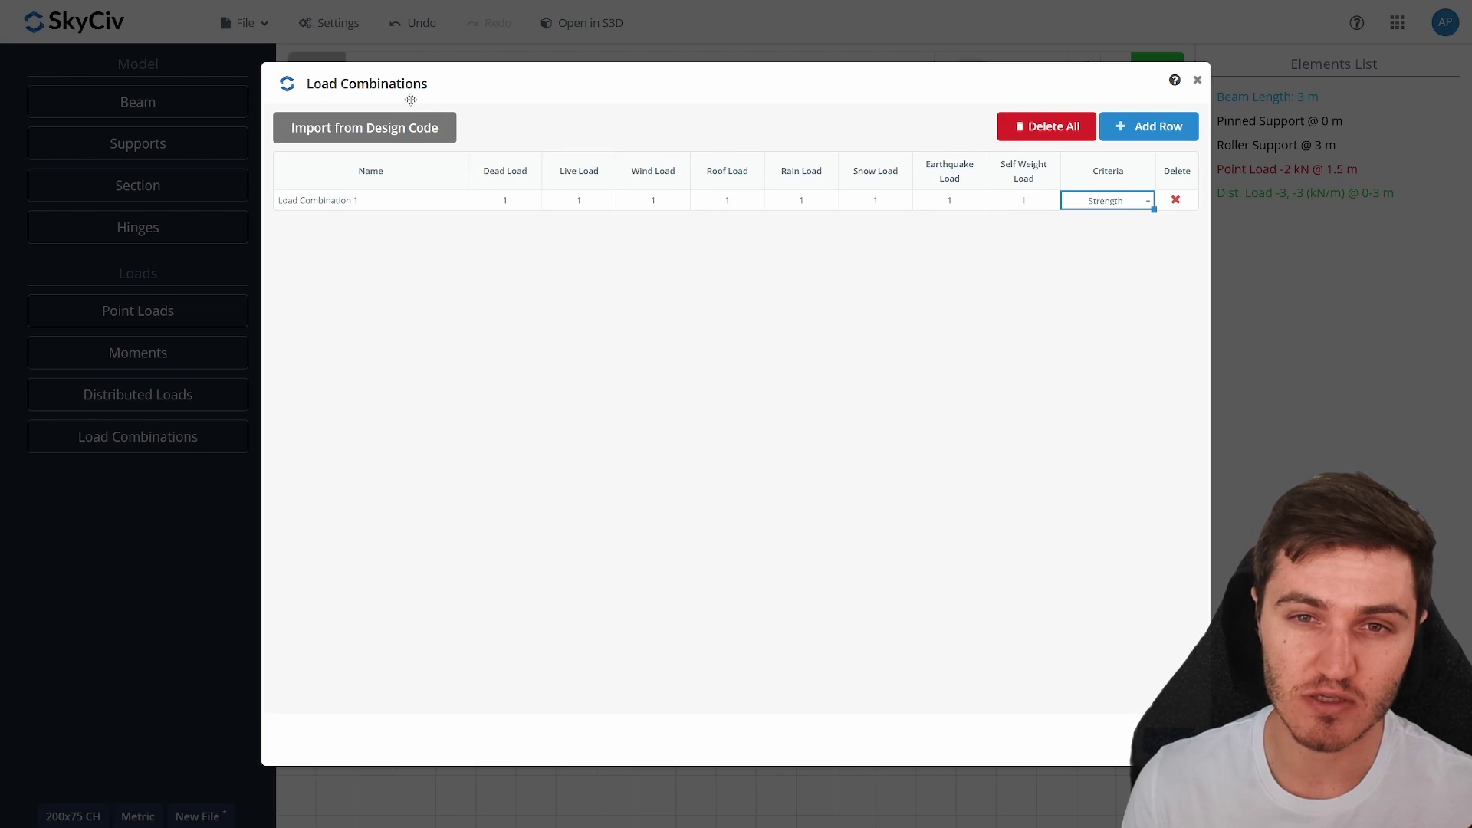
Display the design-code load combinations for Australia/New Zealand under AS/NZS 1170.0:2002.
click(443, 125)
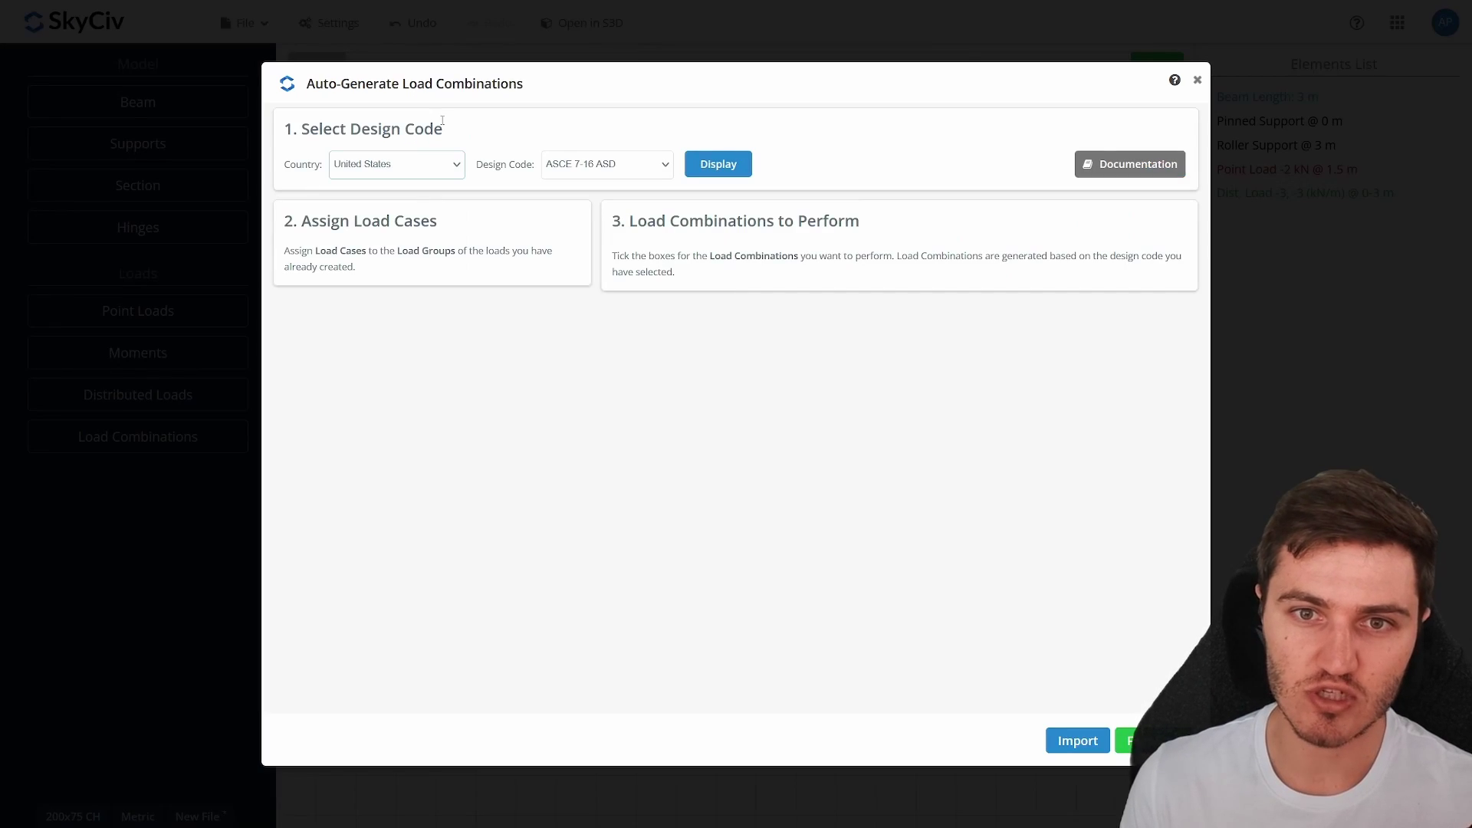
click(457, 176)
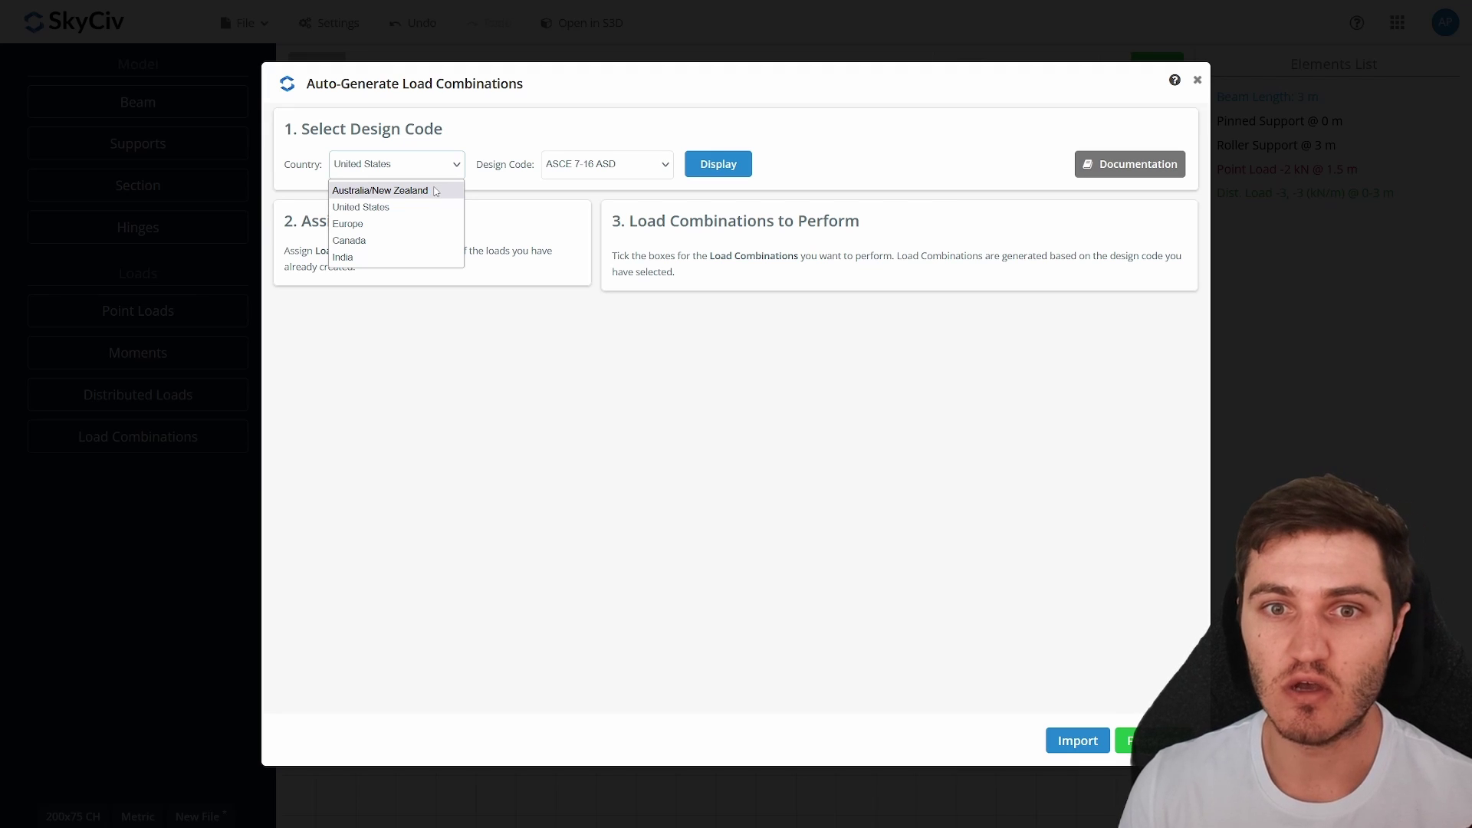
click(435, 191)
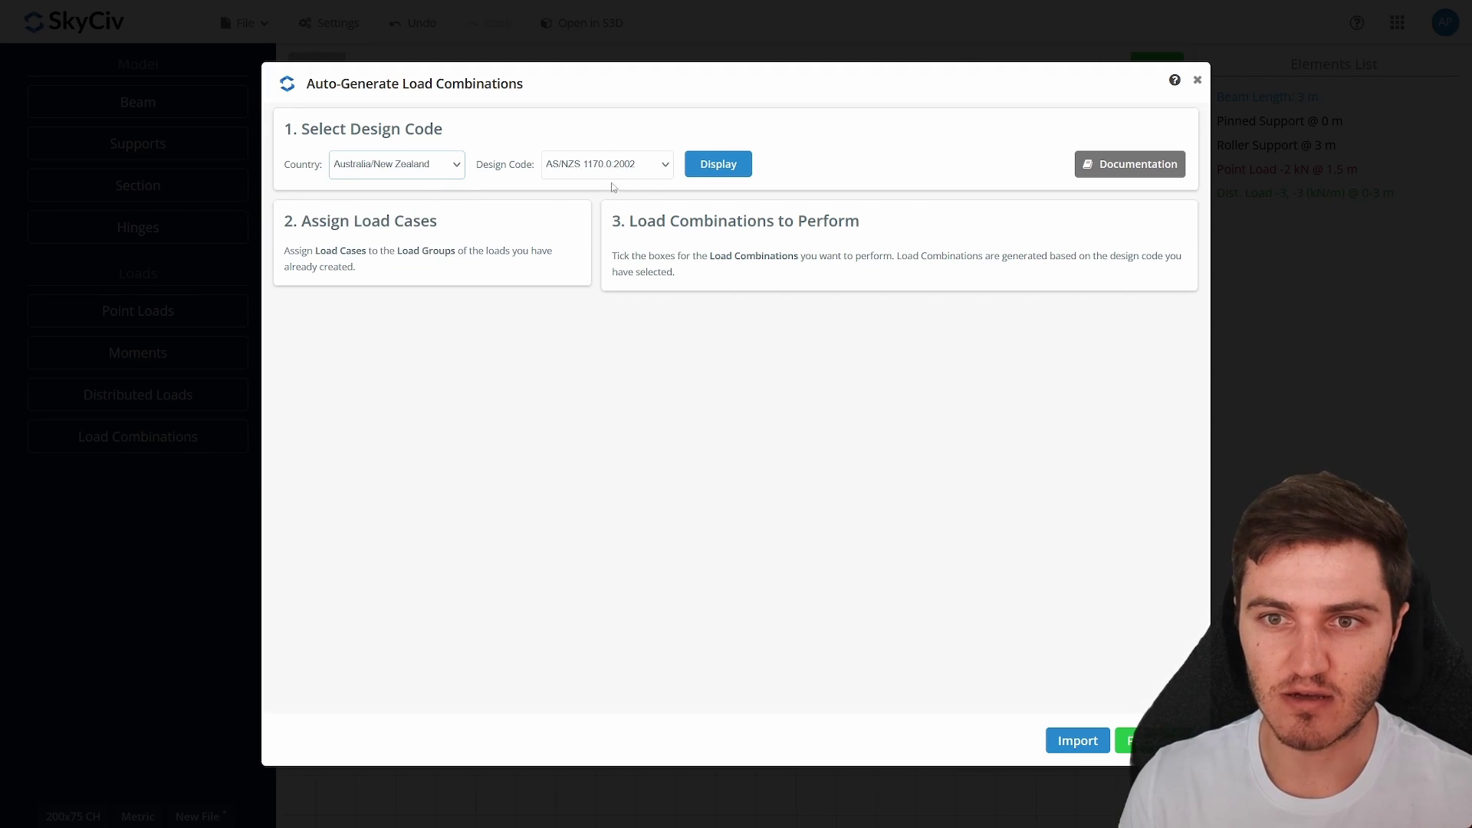
click(711, 166)
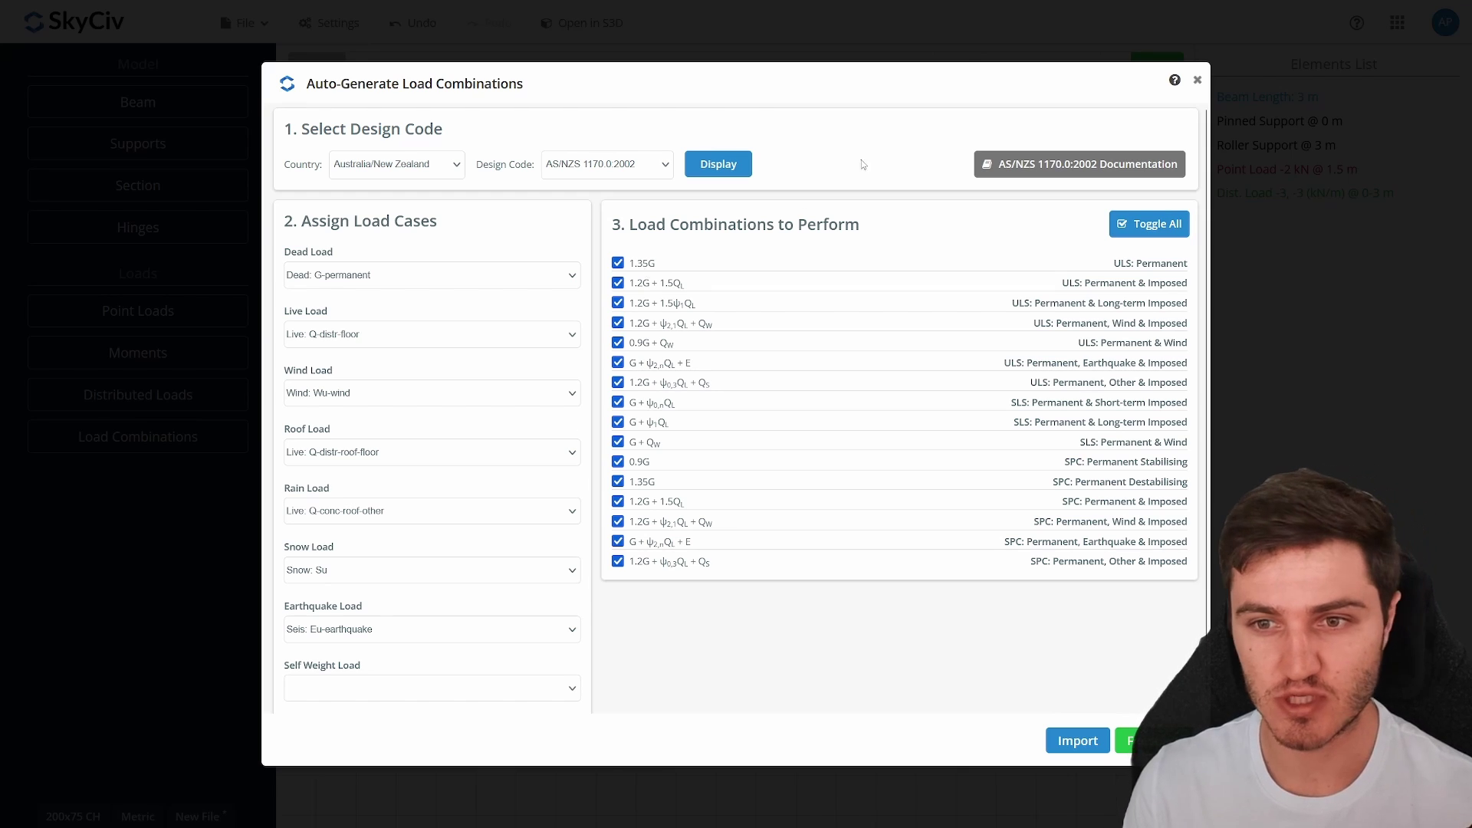
Generate only the ULS and SLS Permanent & Long-term Imposed combinations, 1.2G + 1.5ψ1QL and G + ψ1QL.
click(1113, 224)
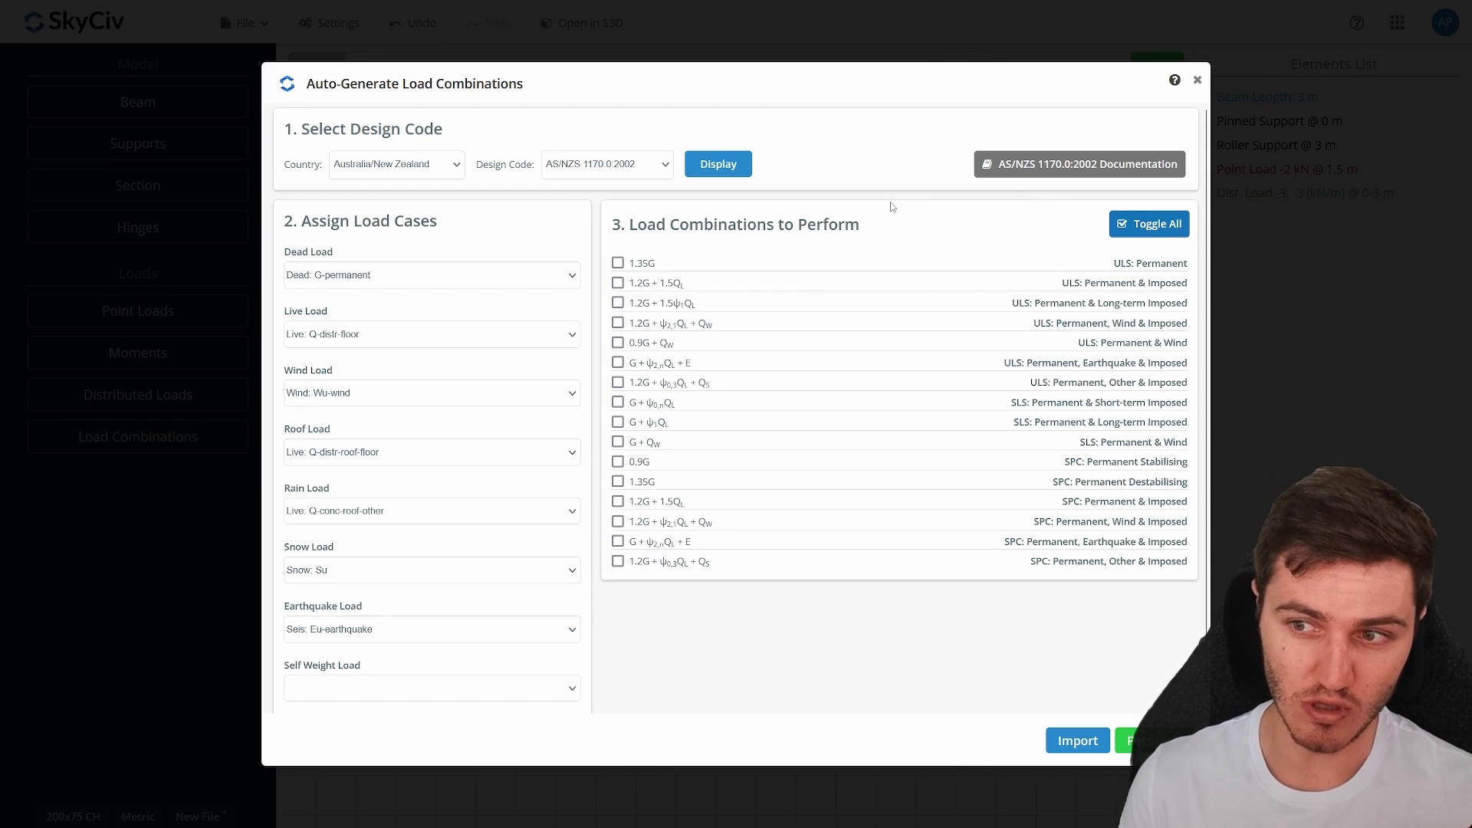
click(618, 303)
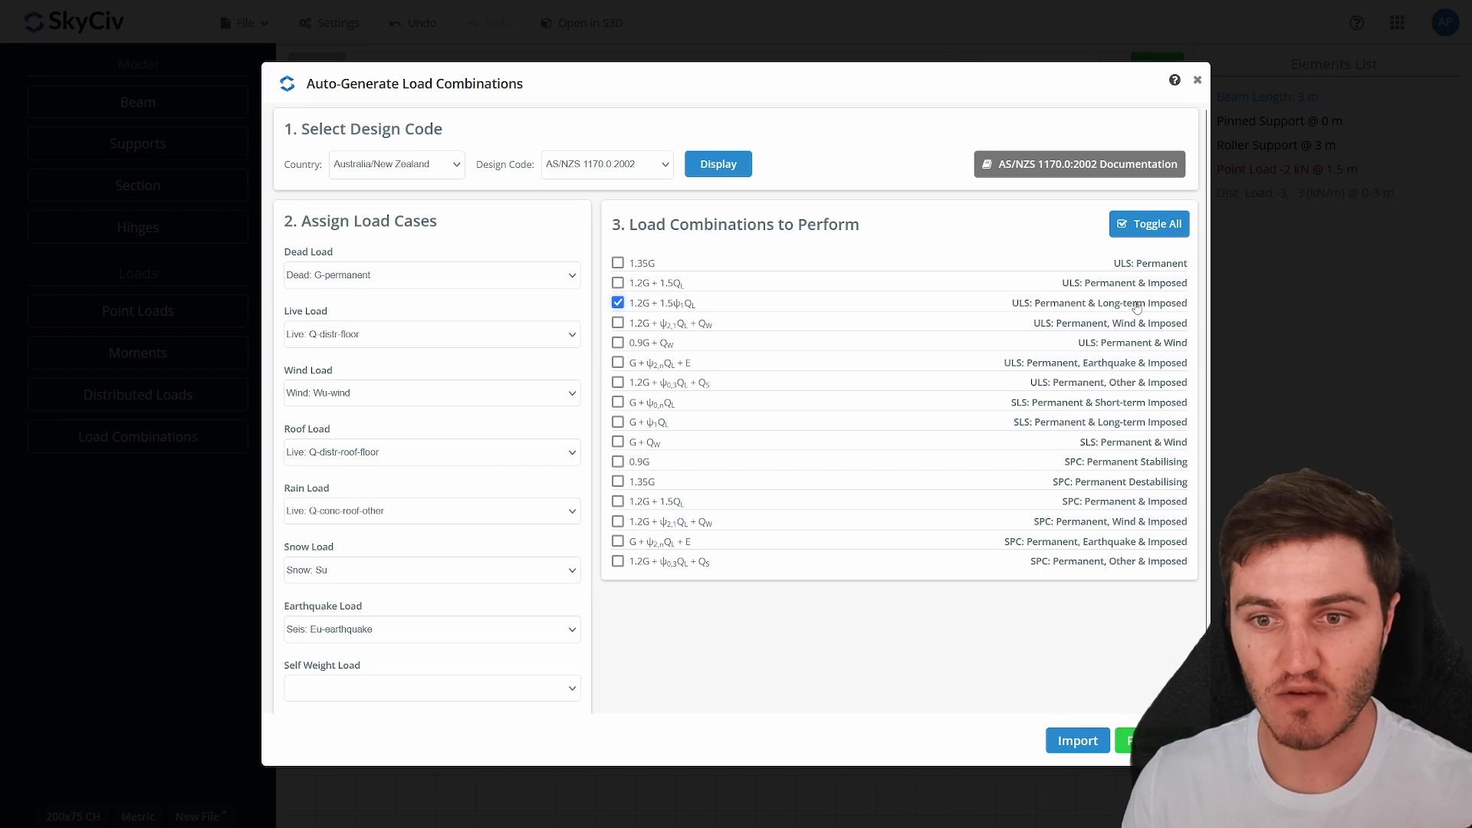
click(618, 422)
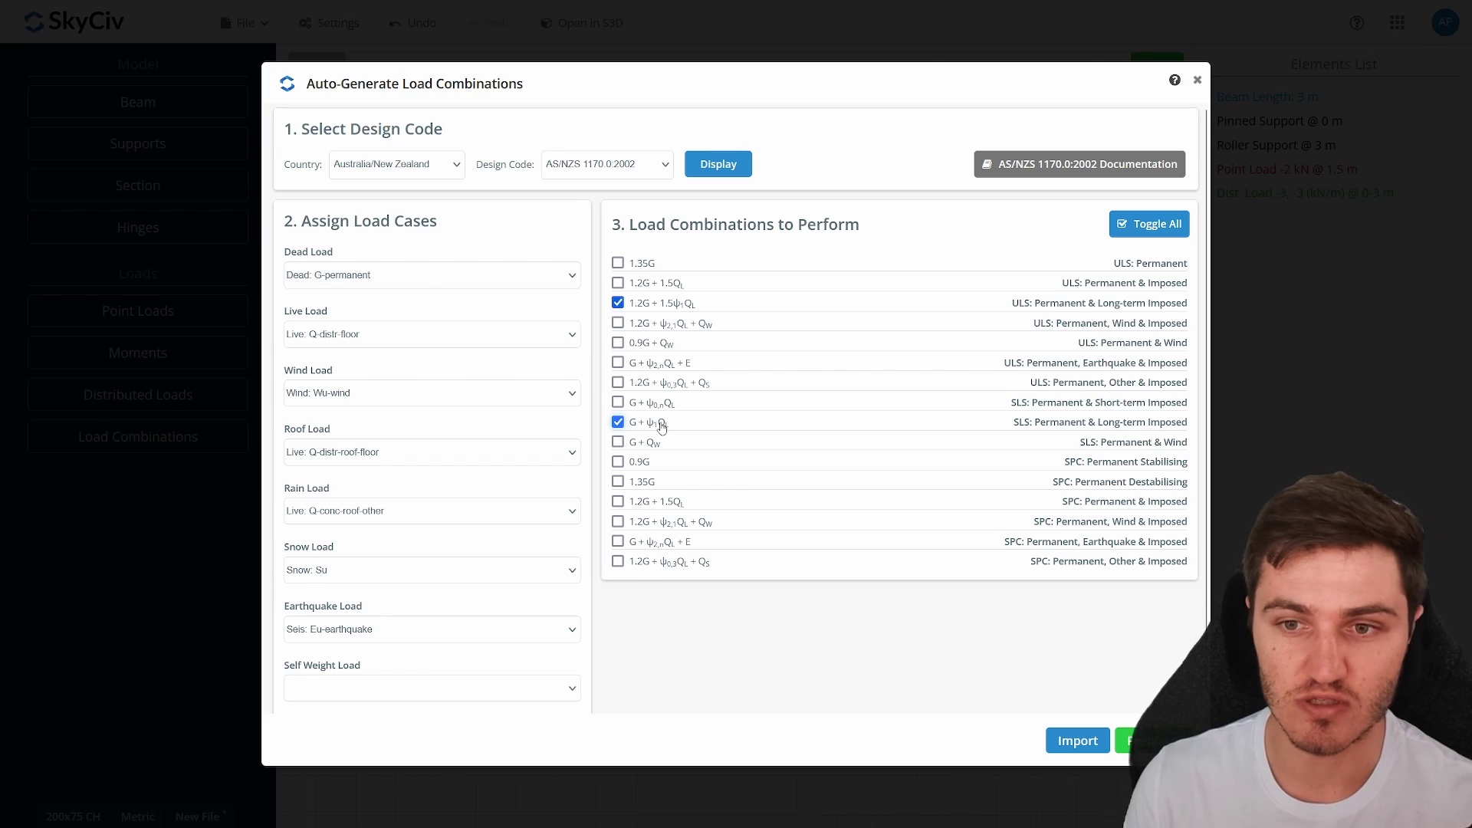
click(1117, 737)
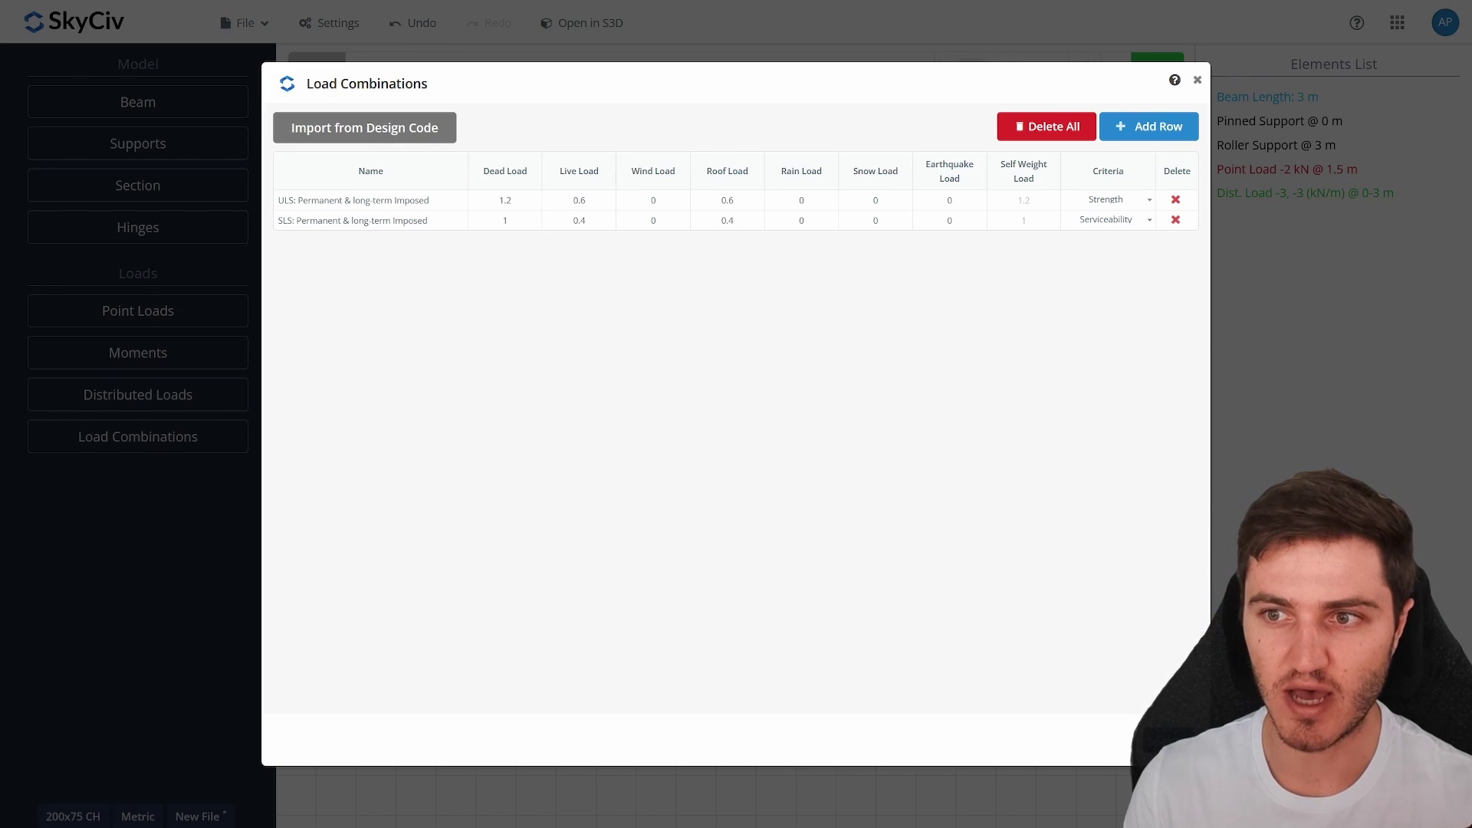
Close the load combinations and solve the beam with self weight switched off.
key(Escape)
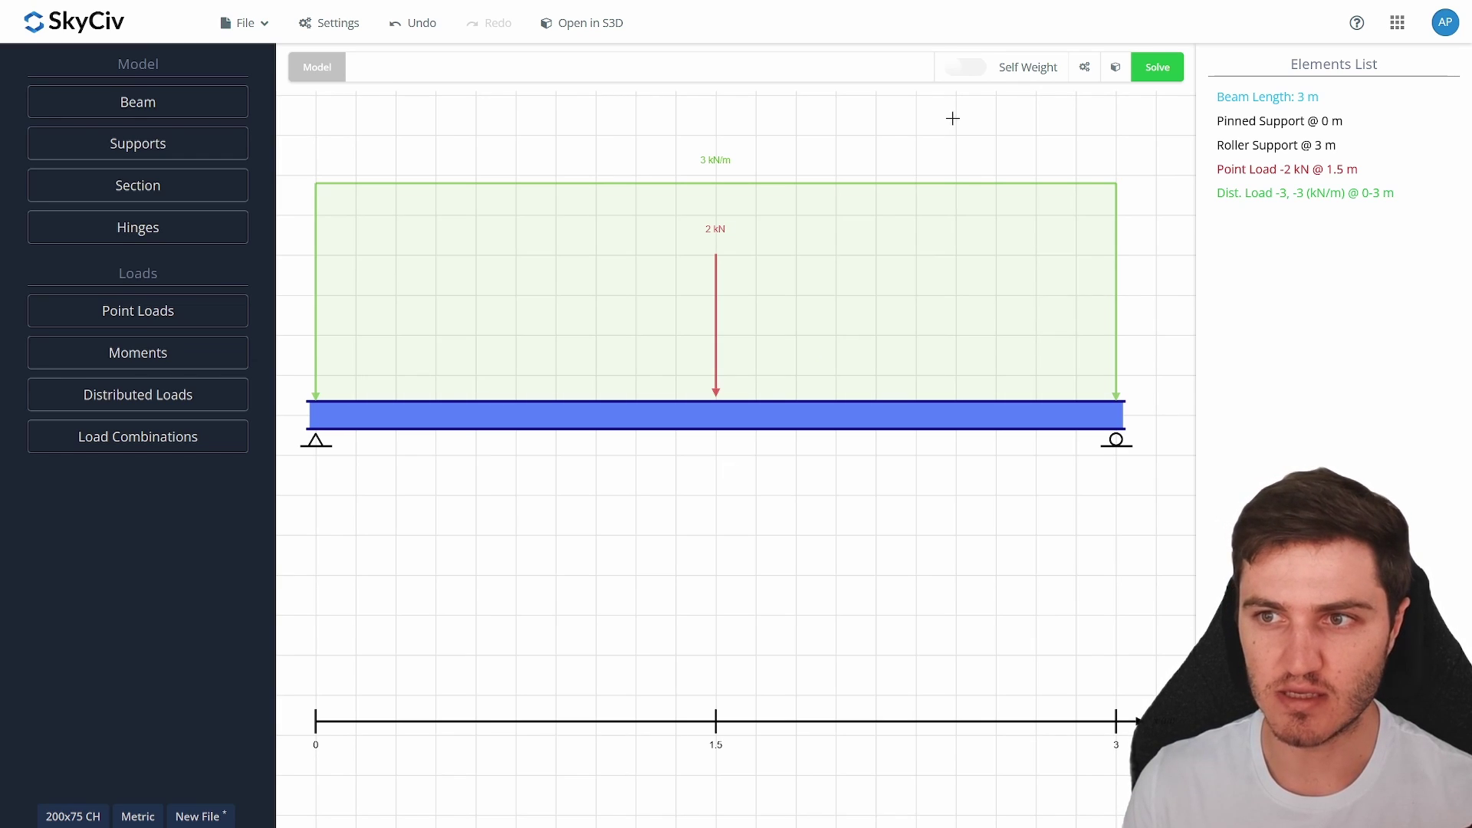
click(973, 70)
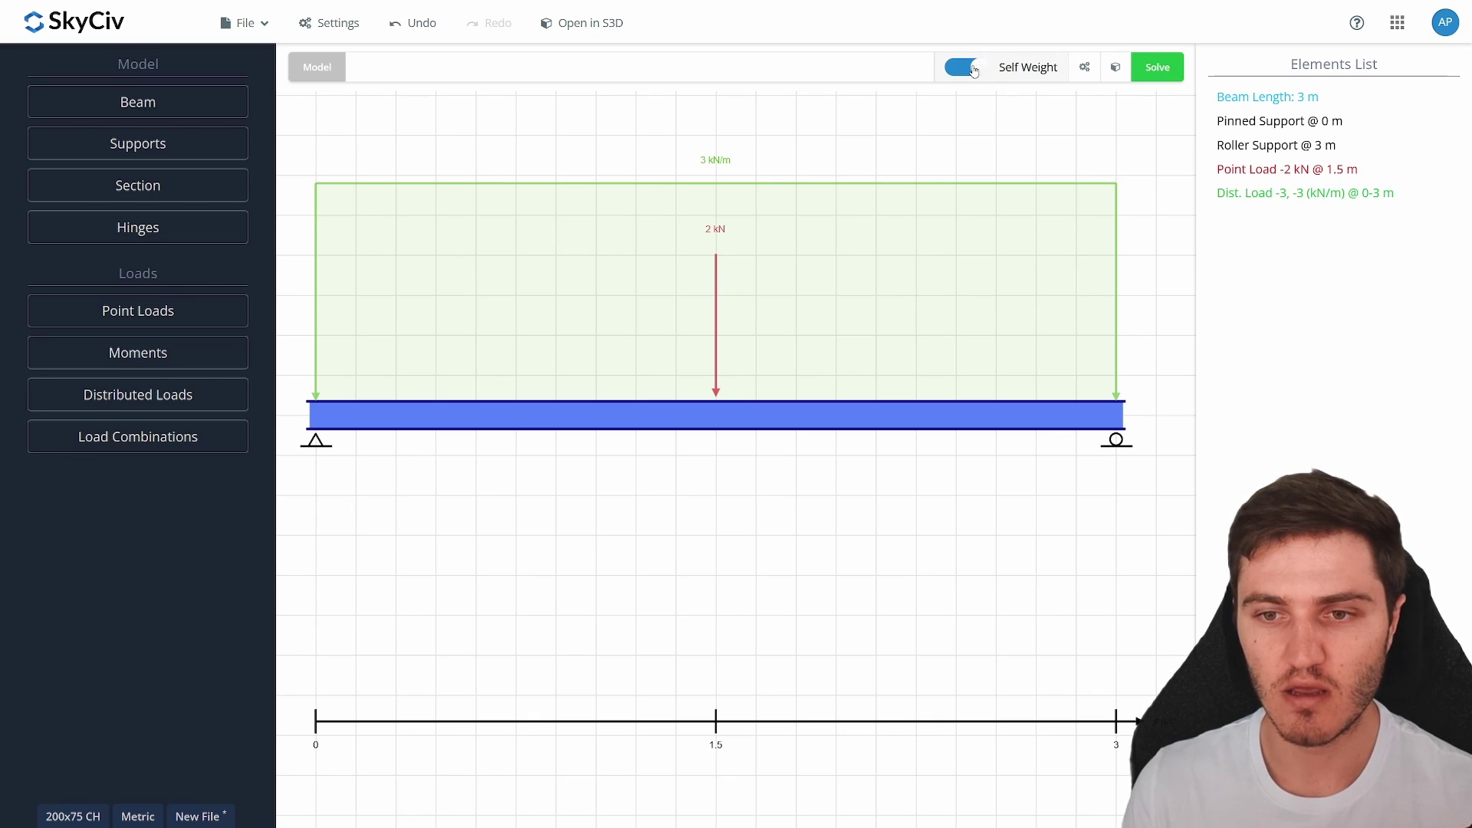
click(974, 71)
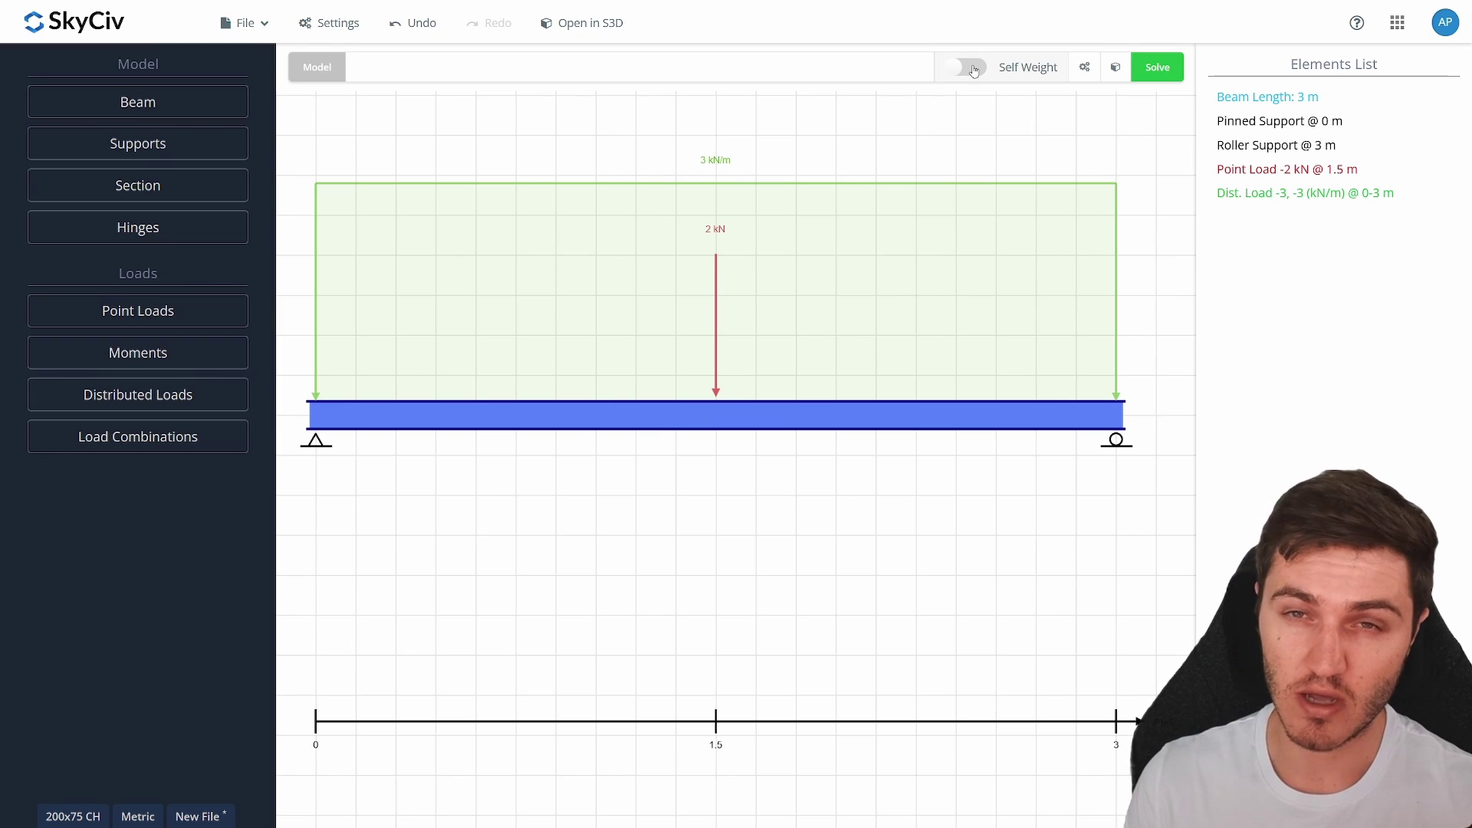
click(973, 70)
click(974, 71)
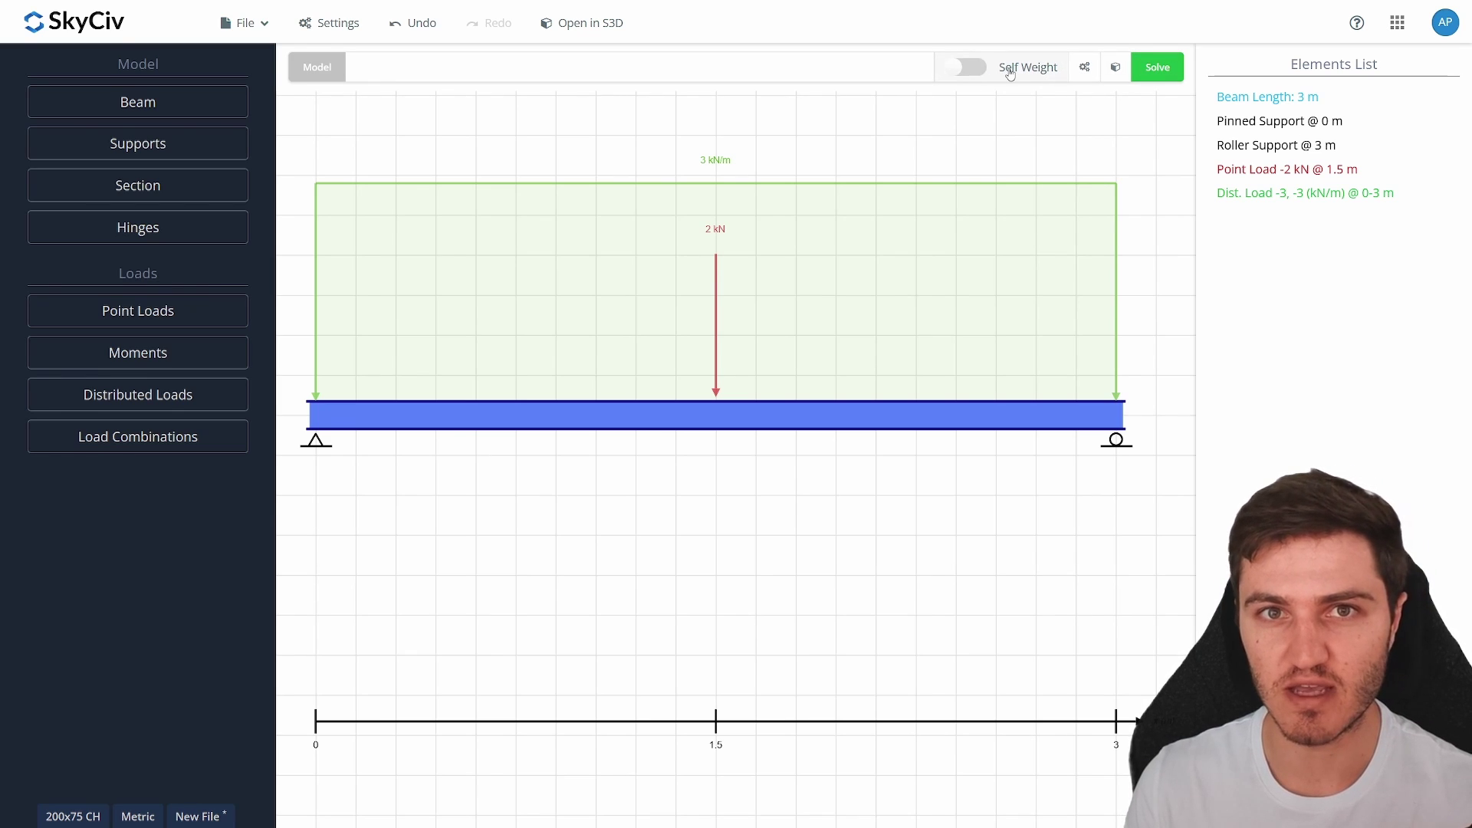
click(1169, 69)
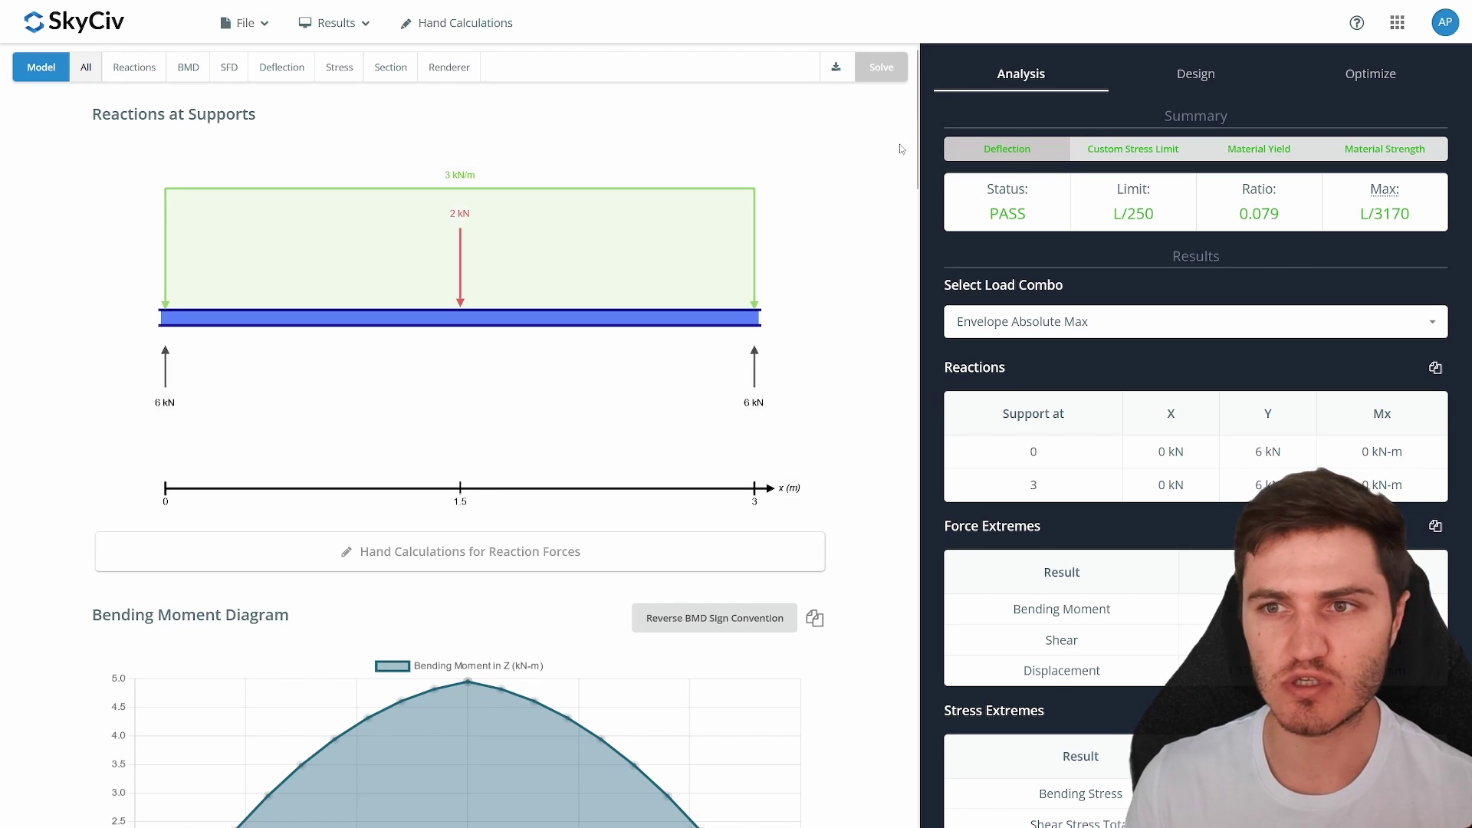
Look through the full results, from the support reactions and diagrams down to the beam section properties and 3D renderer.
drag(918, 109, 953, 692)
right_click(950, 664)
scroll(942, 667, up, 2)
click(850, 453)
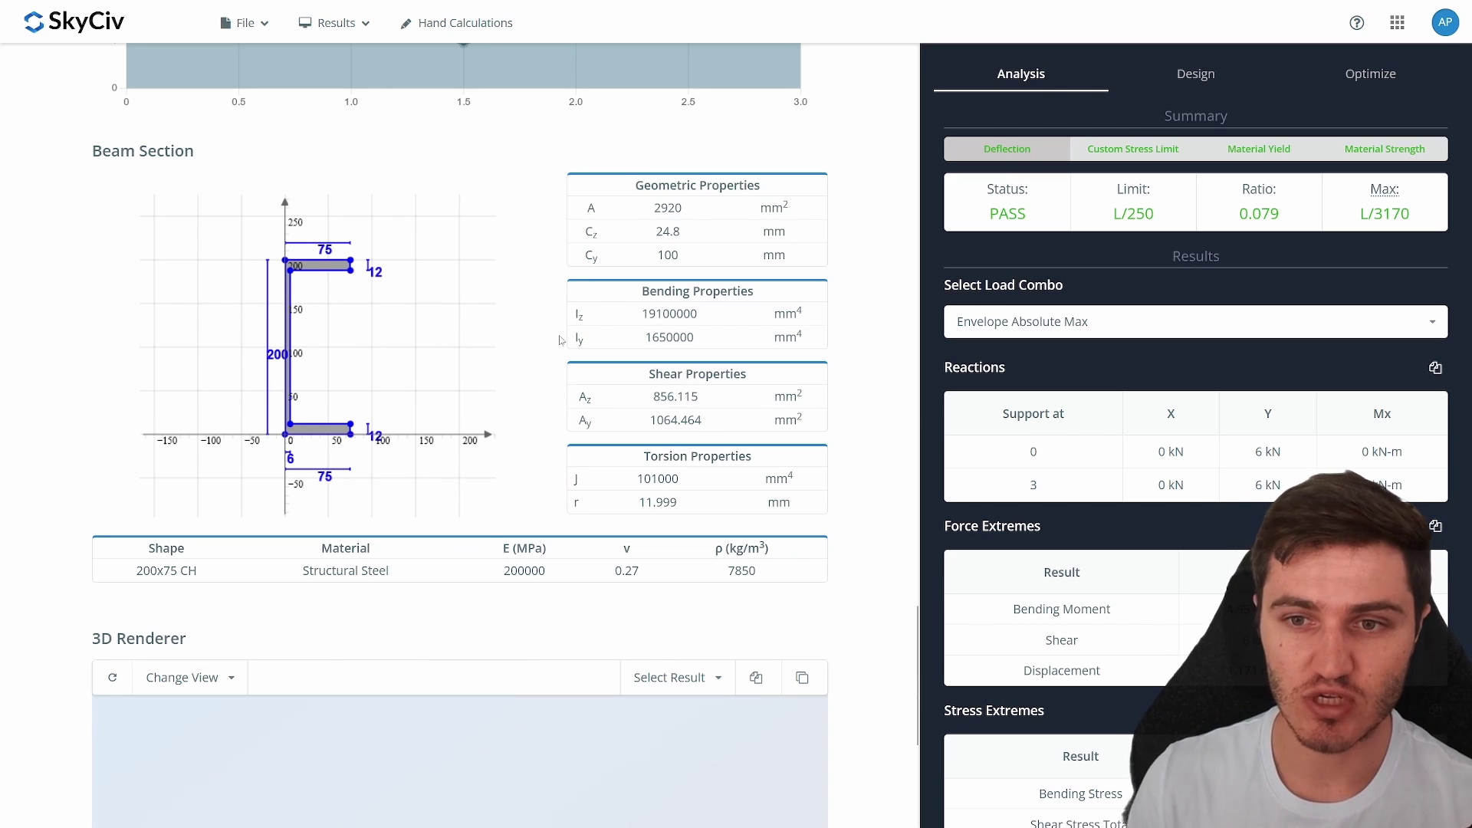
drag(912, 625, 905, 723)
drag(583, 553, 754, 575)
scroll(598, 521, up, 5)
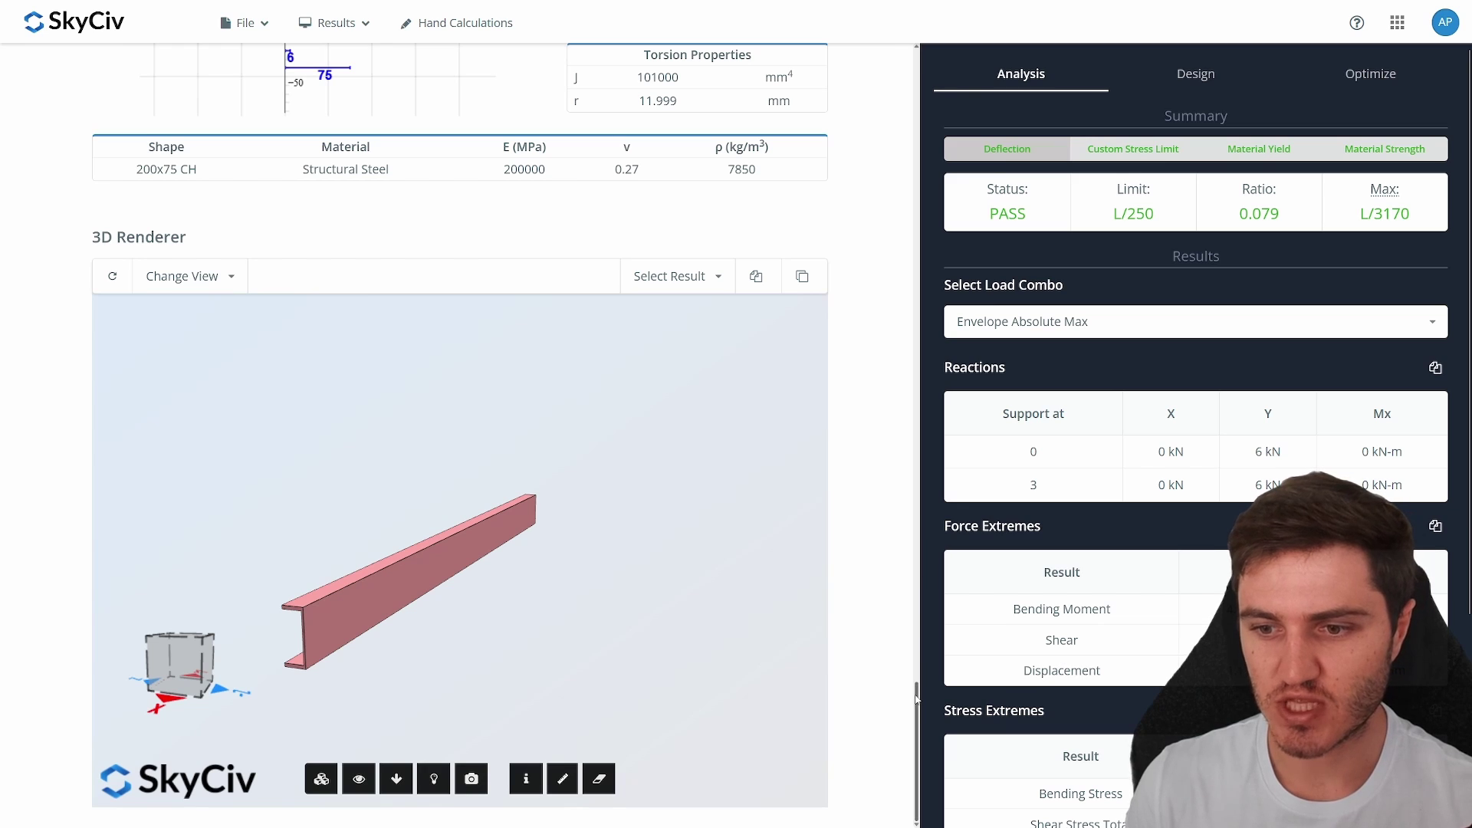
scroll(889, 460, up, 10)
scroll(866, 297, down, 10)
scroll(866, 296, up, 15)
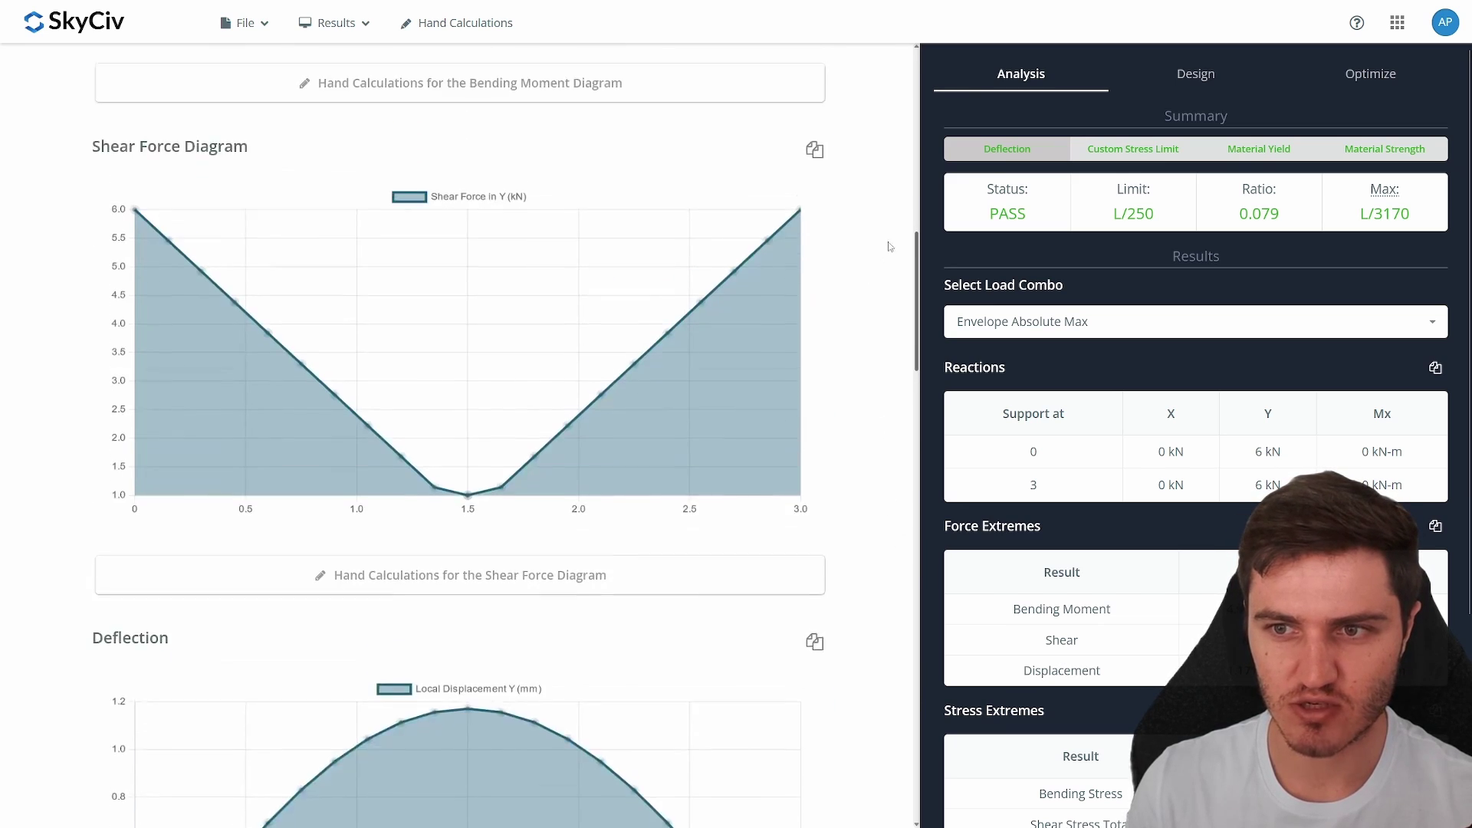
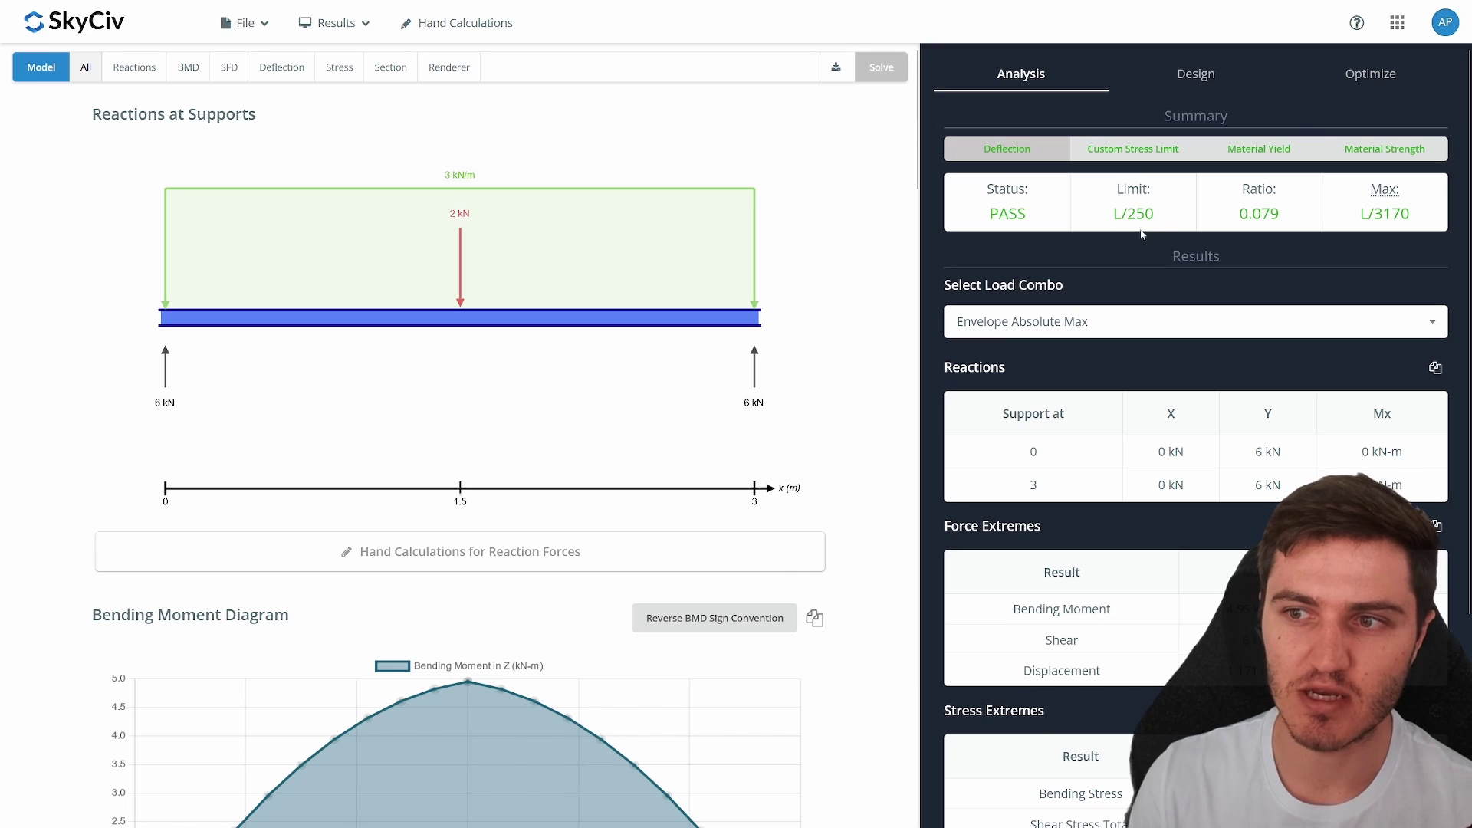
Review the status, limit, ratio and maximum of the deflection, material yield, material strength and custom stress limit checks.
double_click(1126, 220)
click(1185, 223)
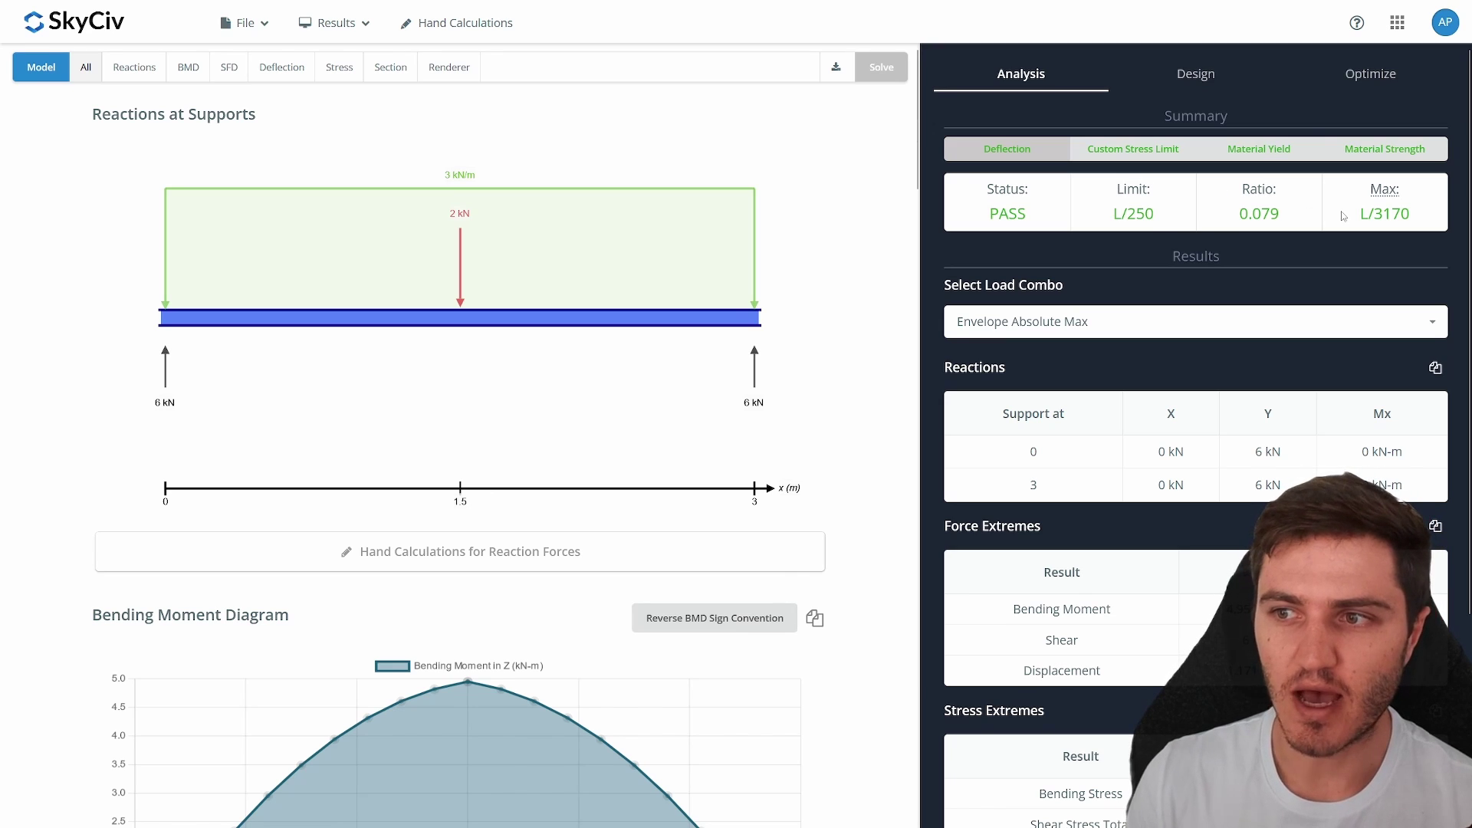
drag(1362, 215, 1426, 219)
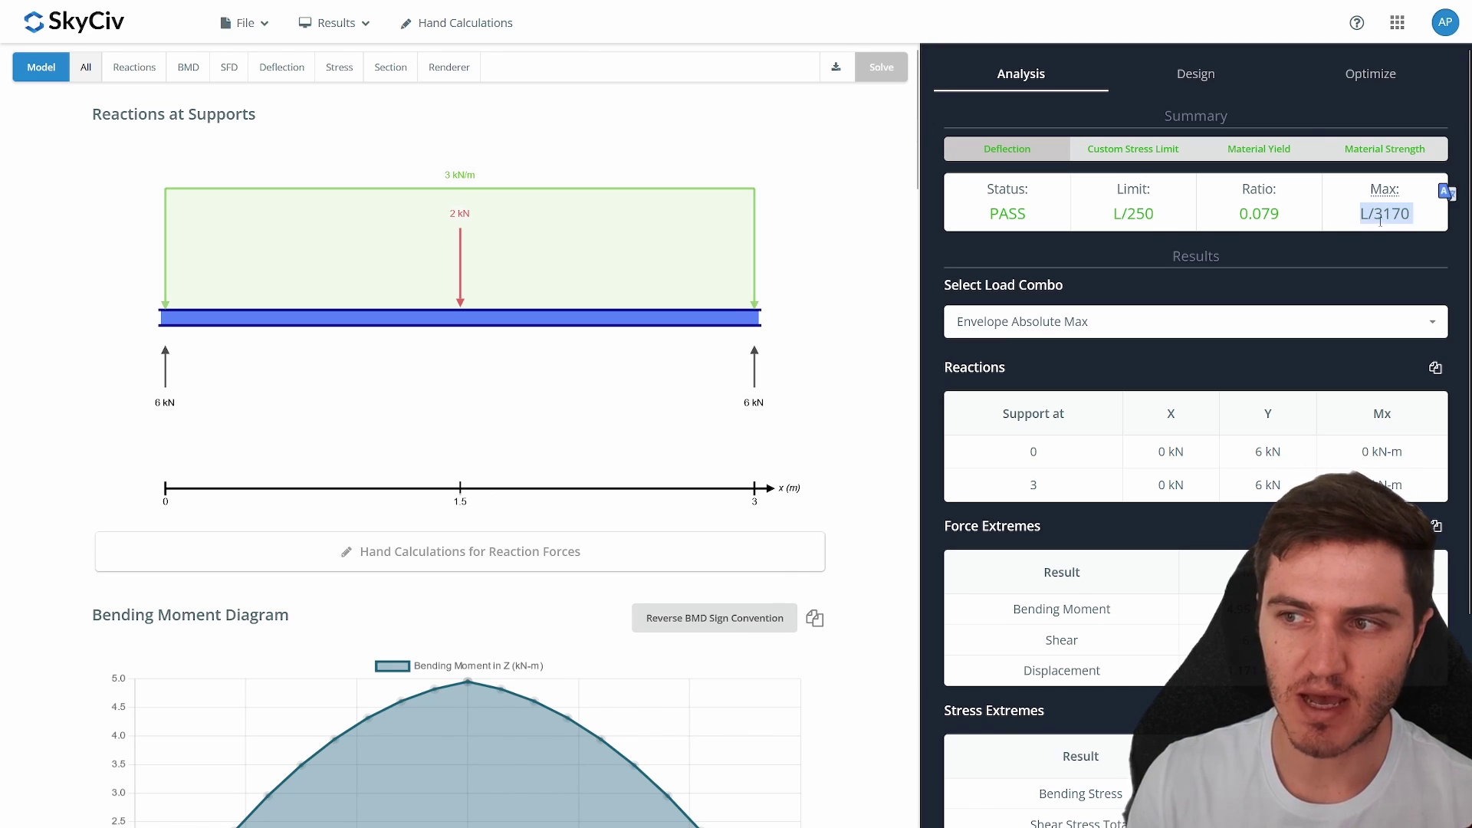
click(1115, 214)
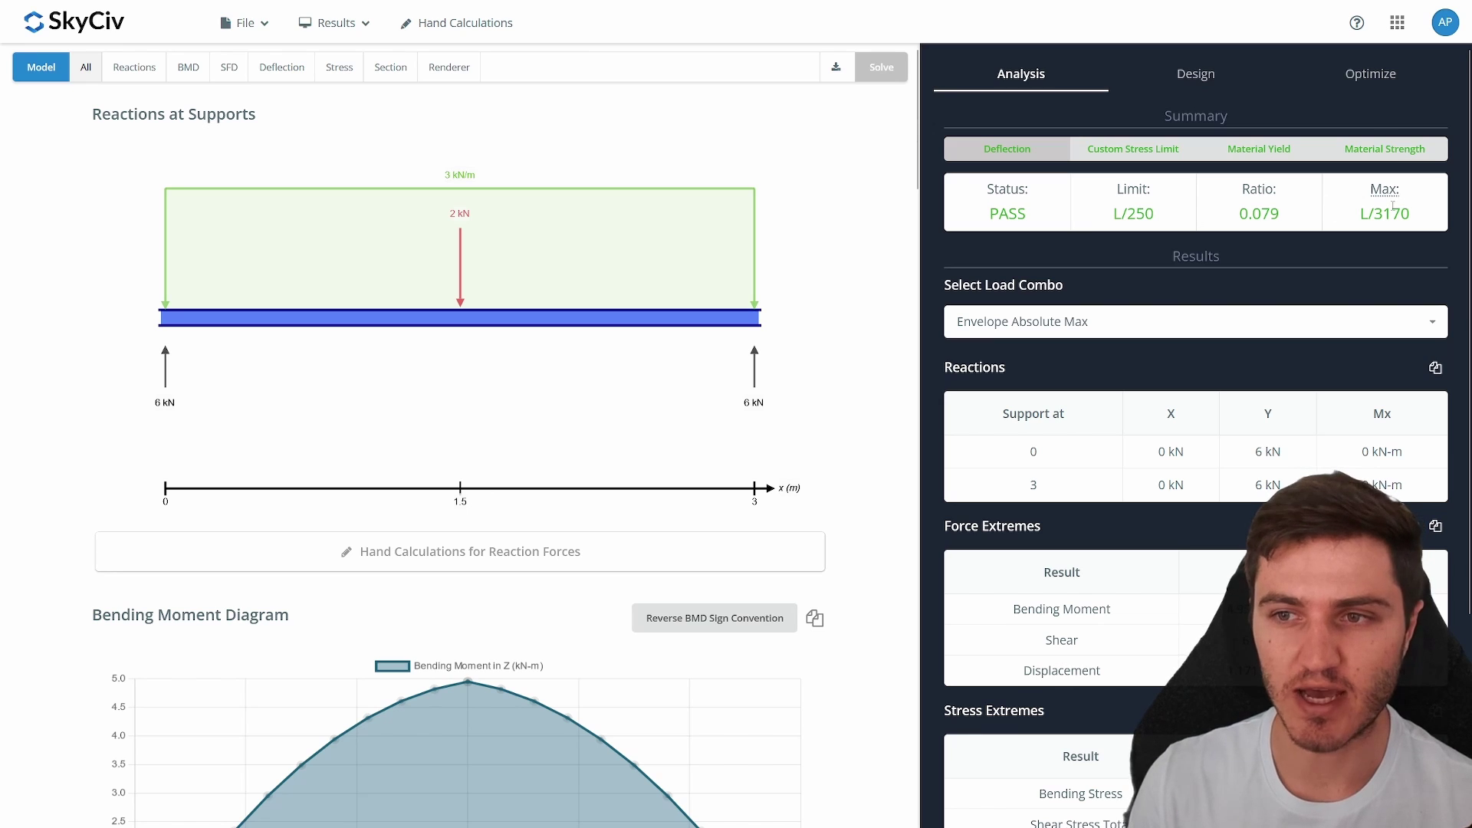
drag(1034, 215, 980, 217)
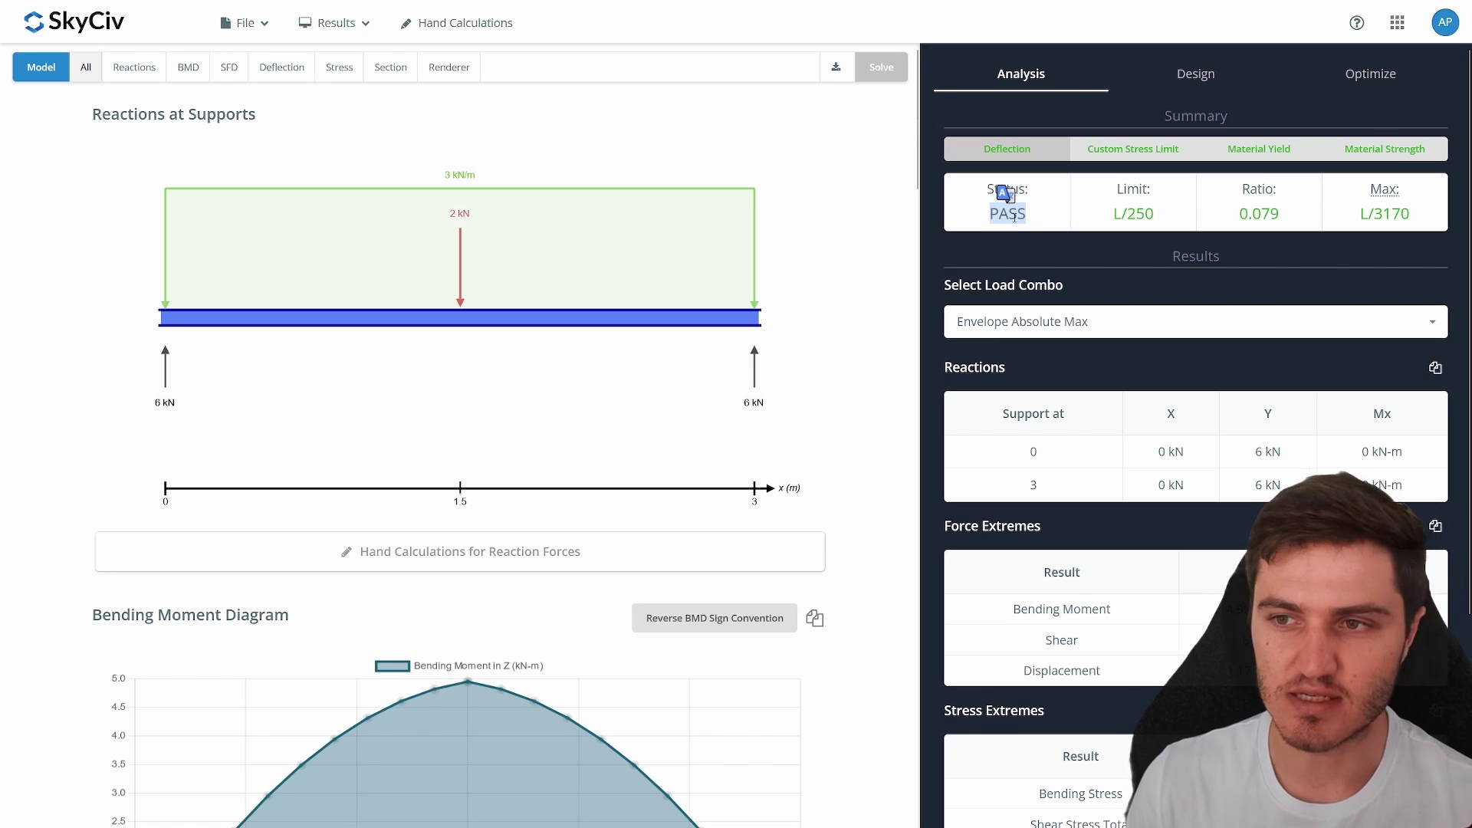
click(1015, 217)
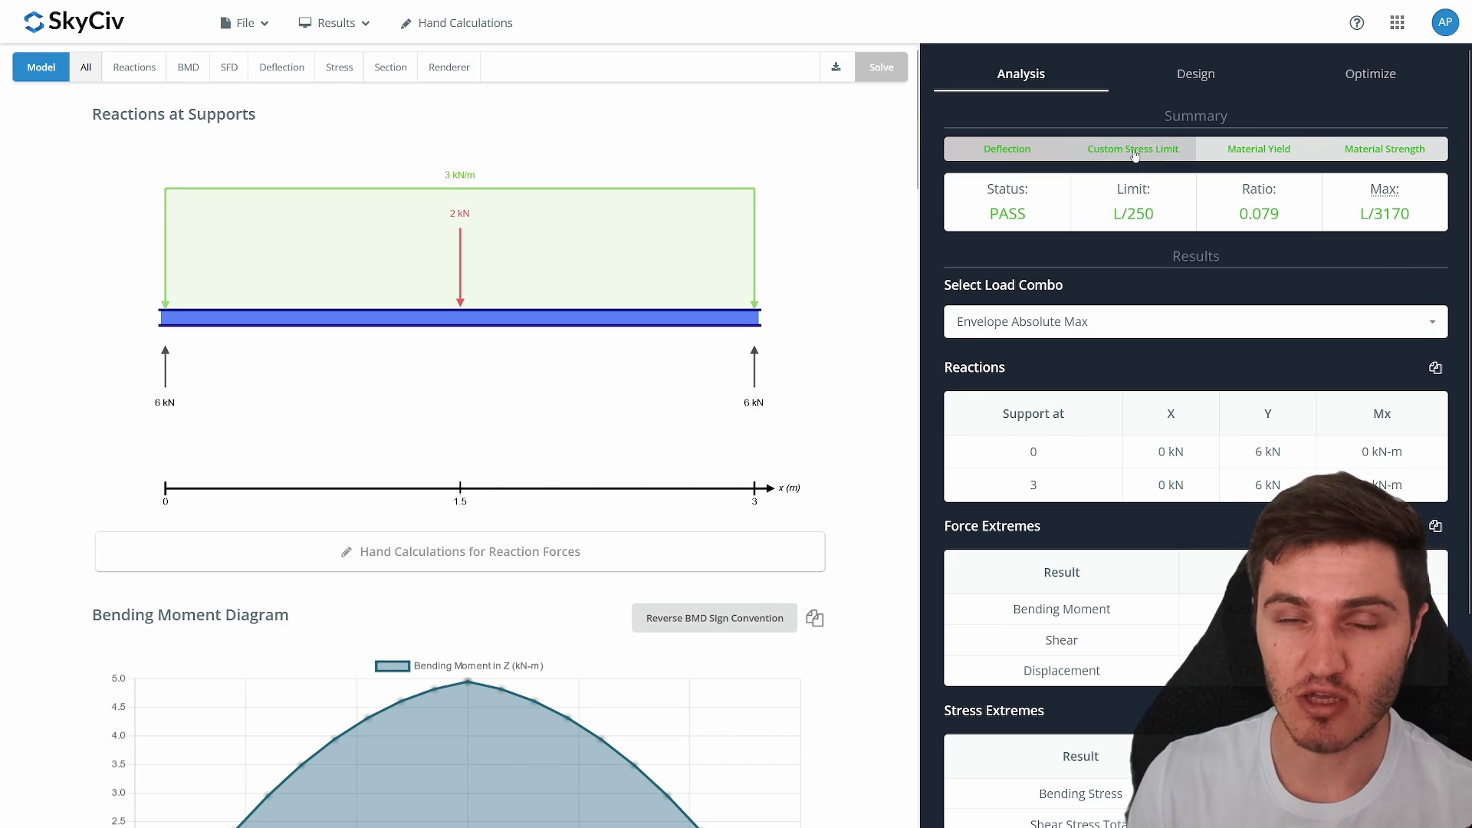
click(1264, 152)
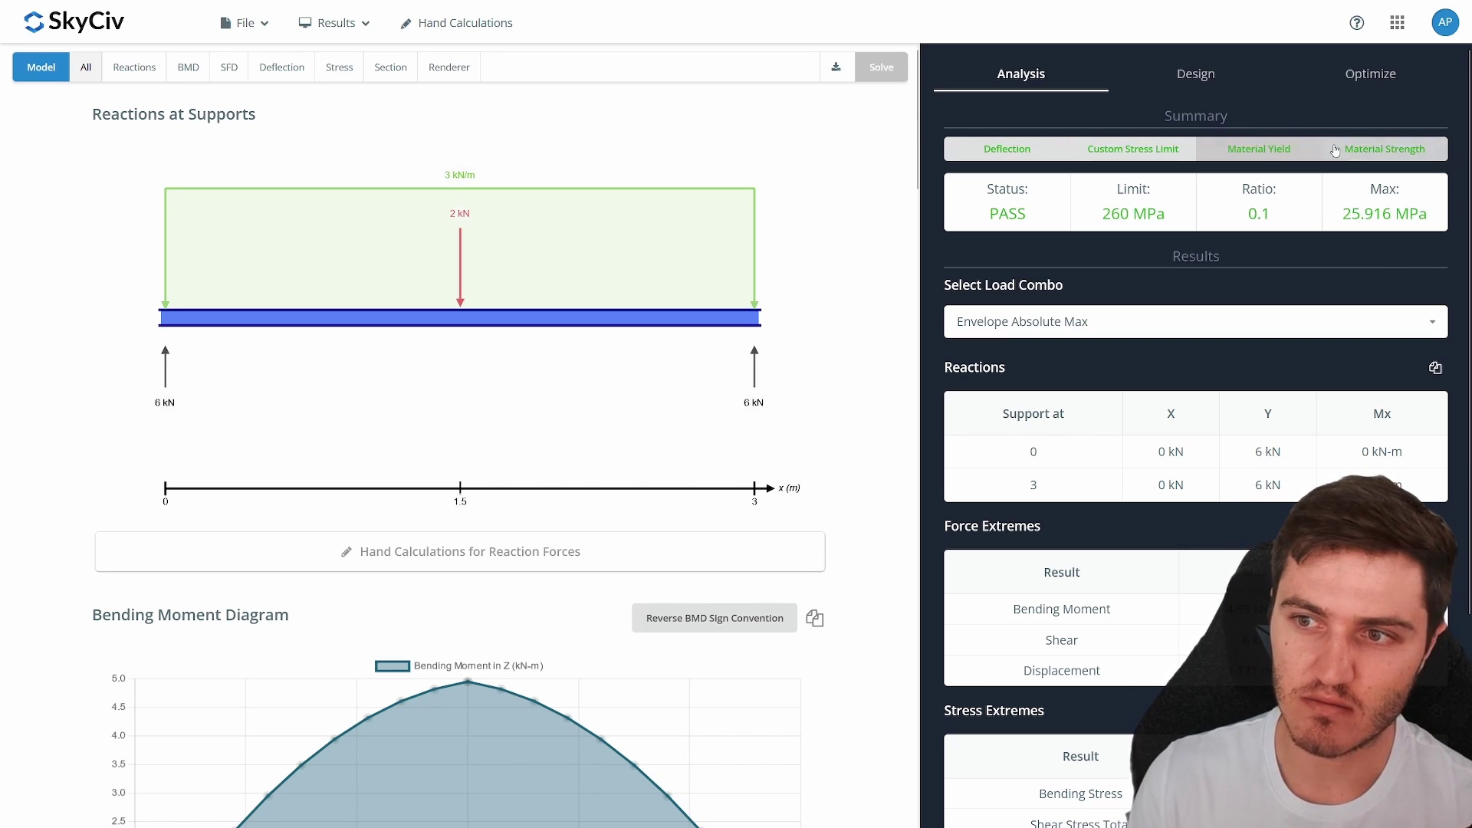
click(1388, 150)
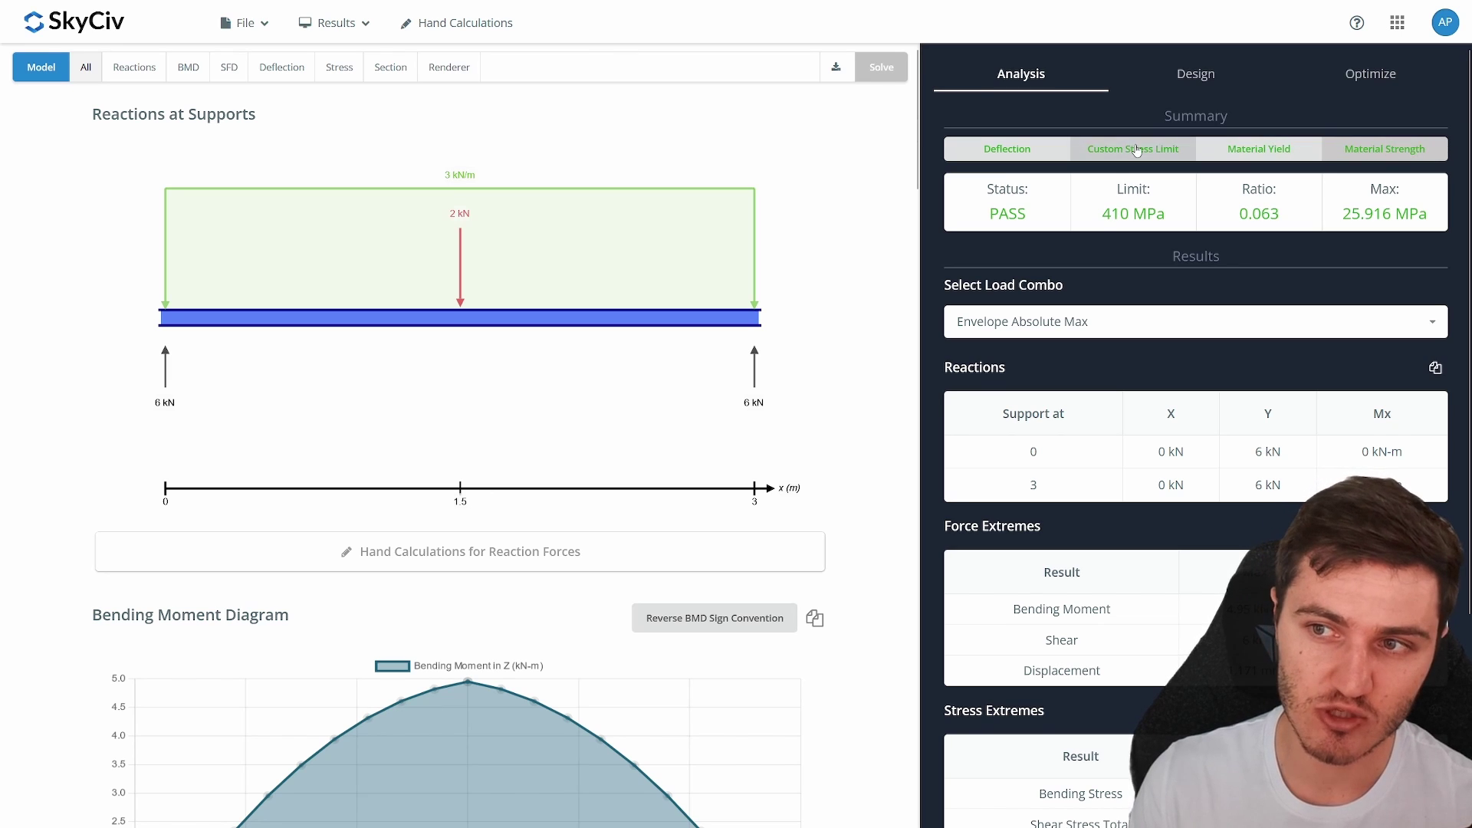
click(1137, 151)
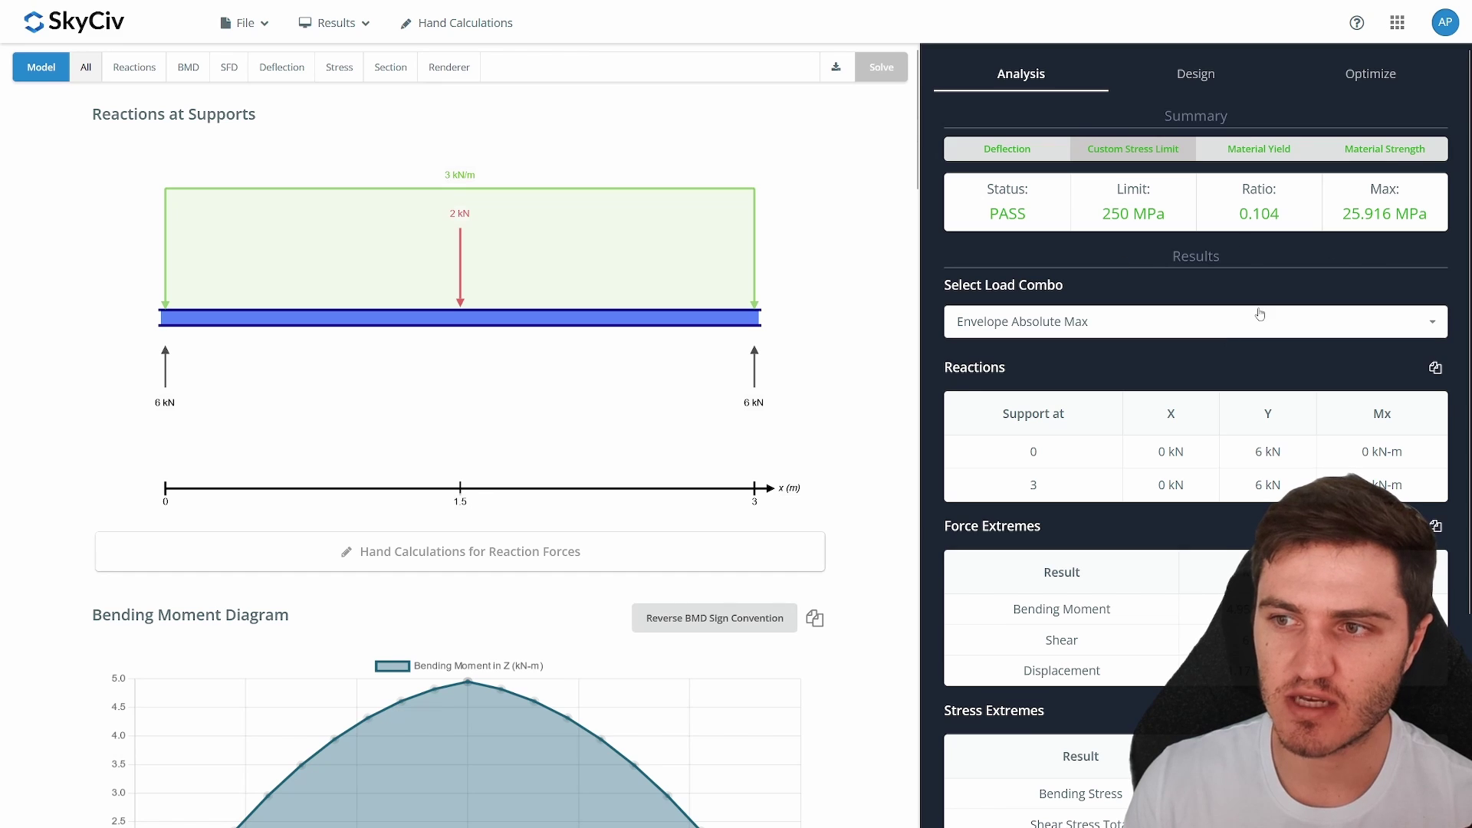
Compare the results of the ULS and SLS Permanent & long-term Imposed combinations, finishing on the ULS combination.
click(1122, 324)
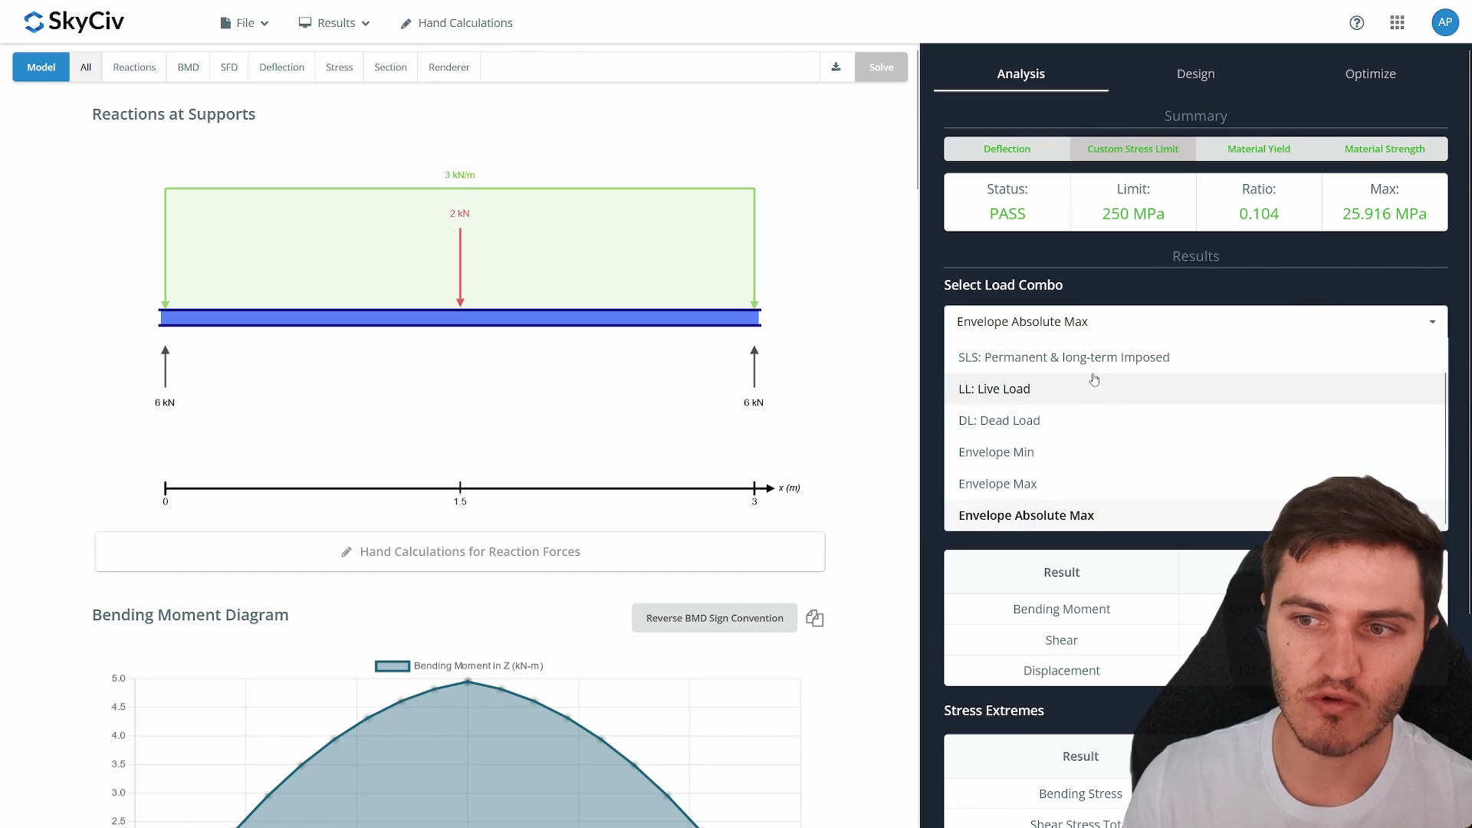
scroll(1096, 362, up, 2)
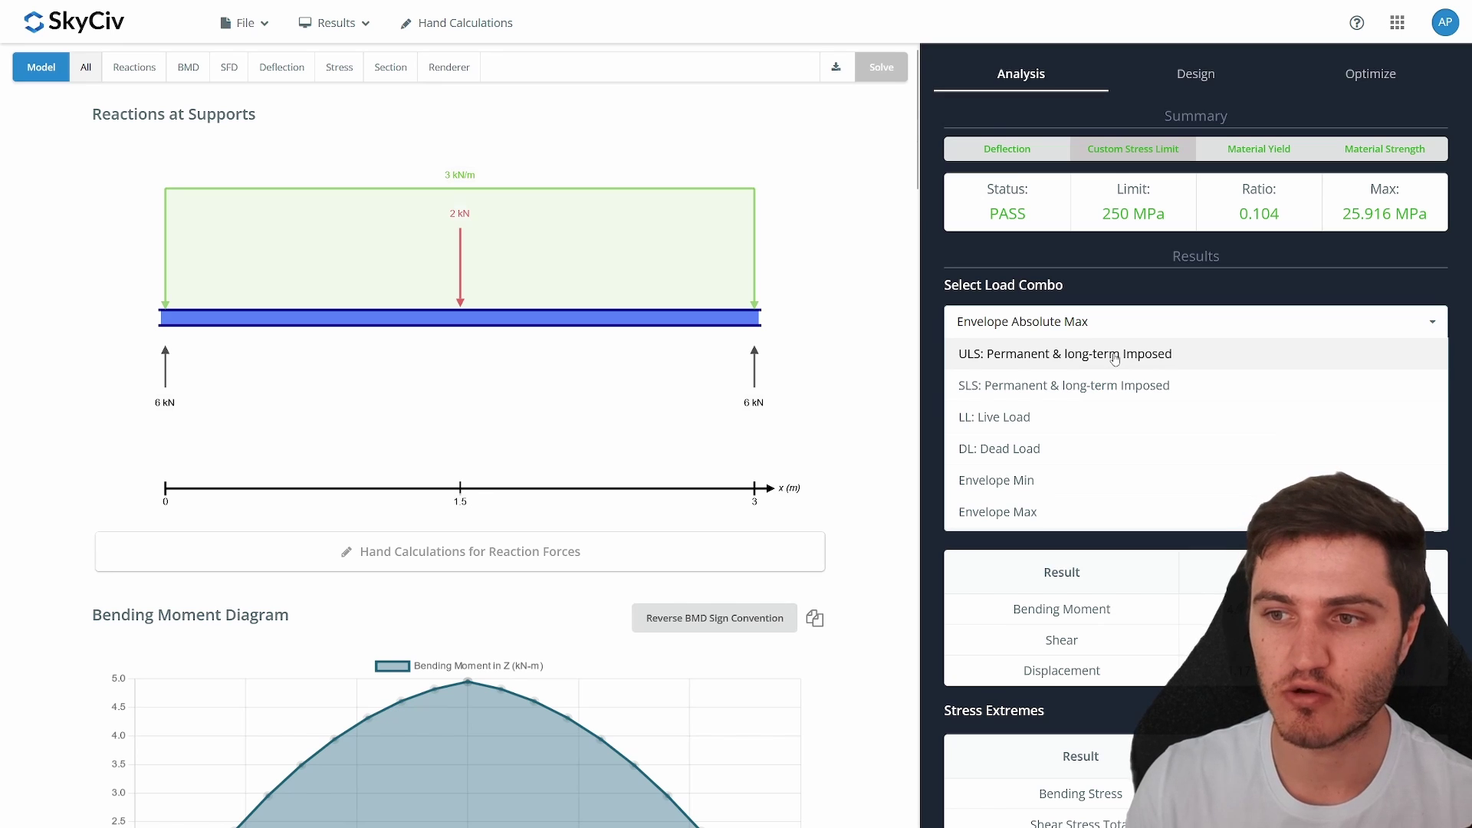
click(1114, 356)
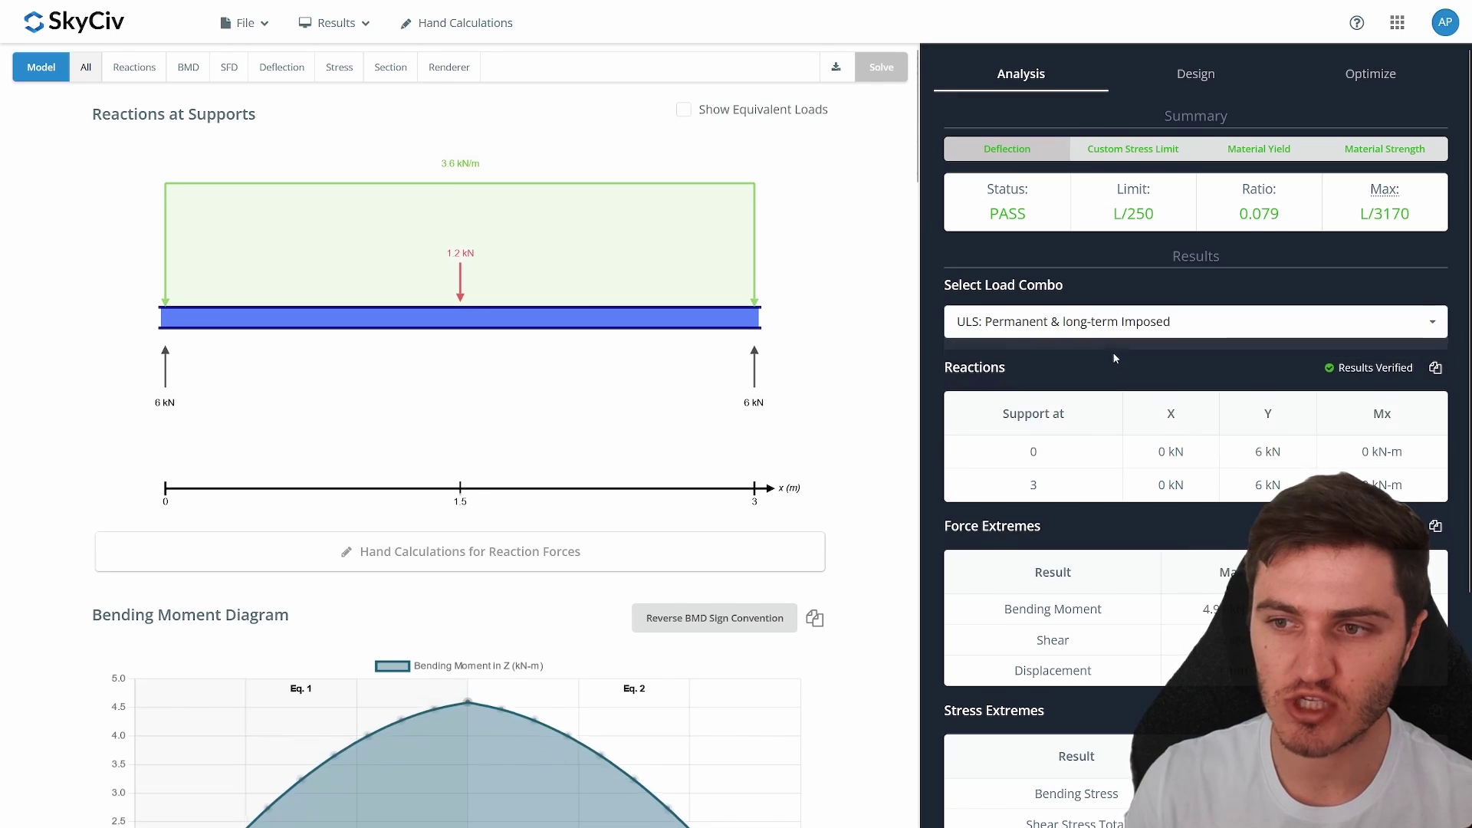
click(1140, 323)
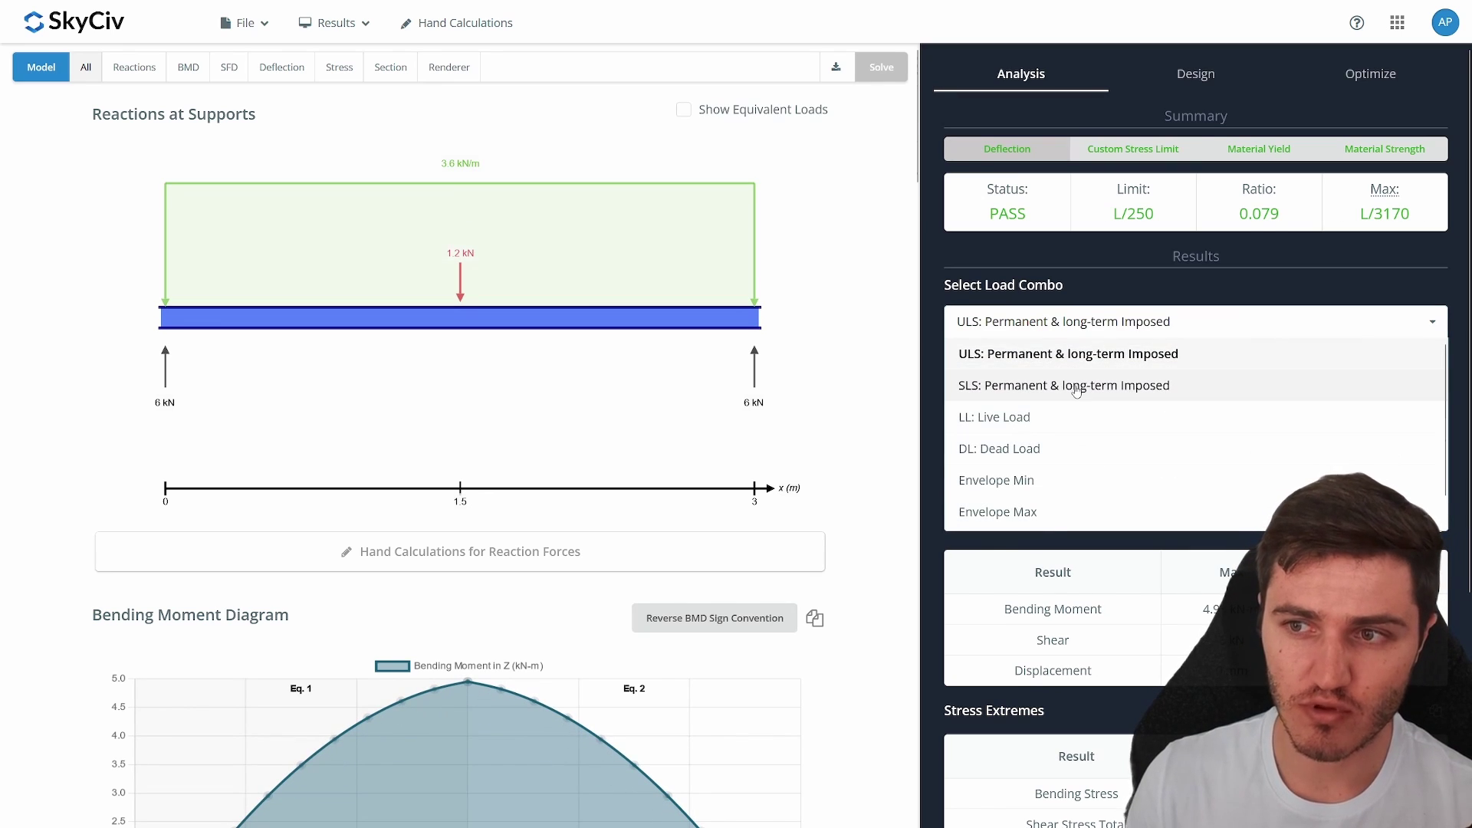
click(1077, 387)
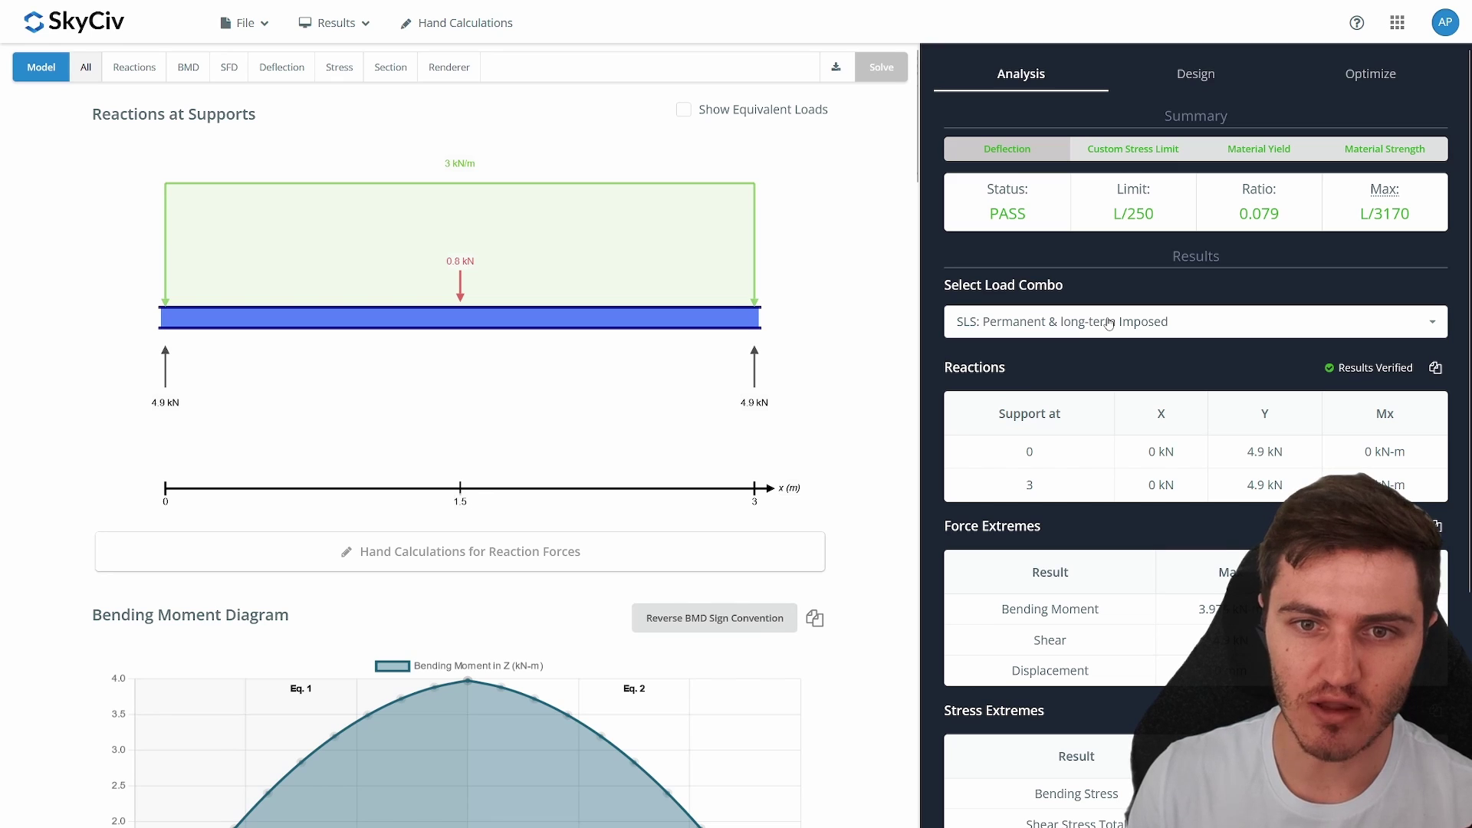
click(1109, 323)
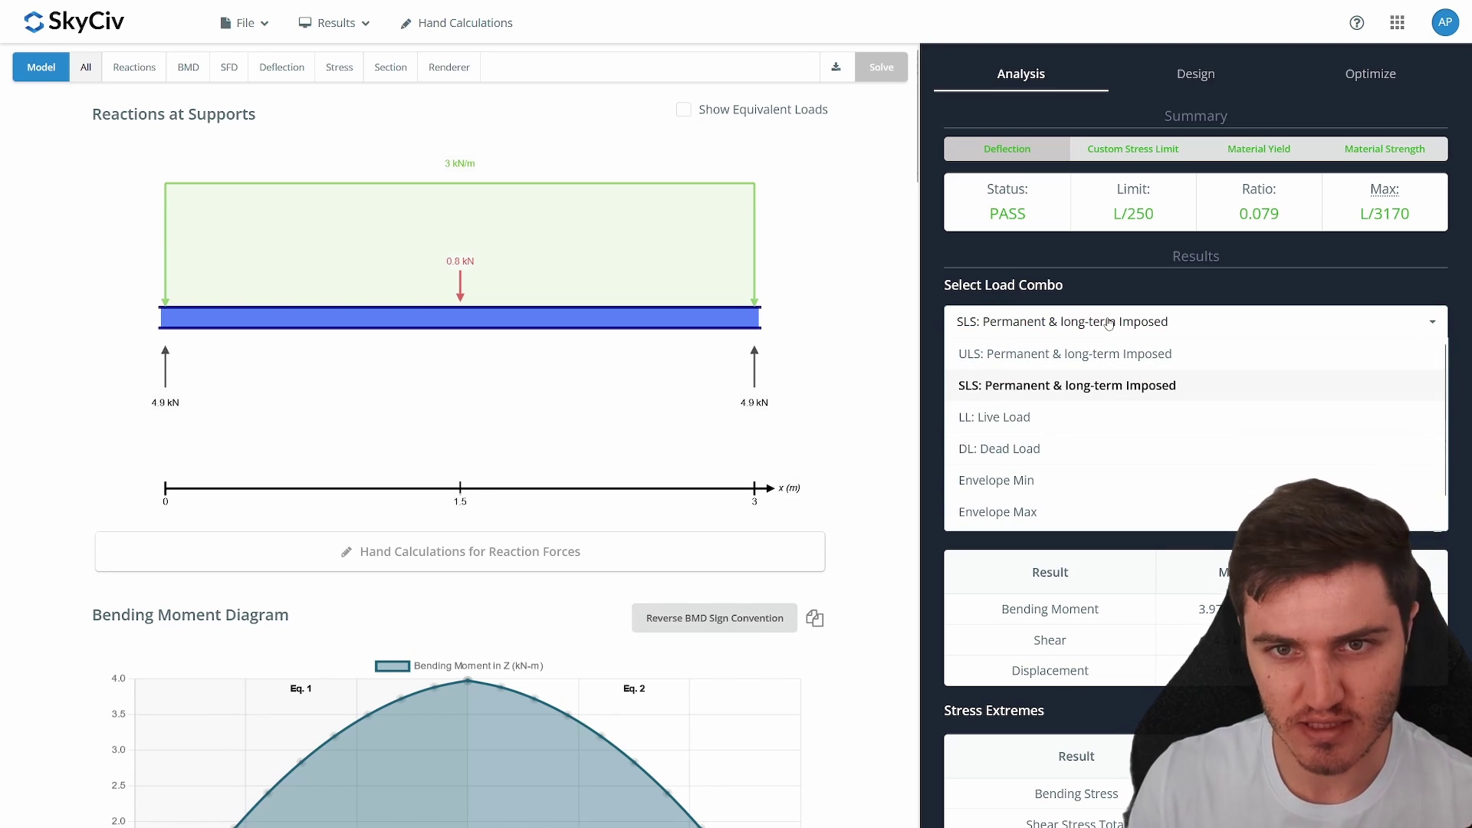
click(1110, 323)
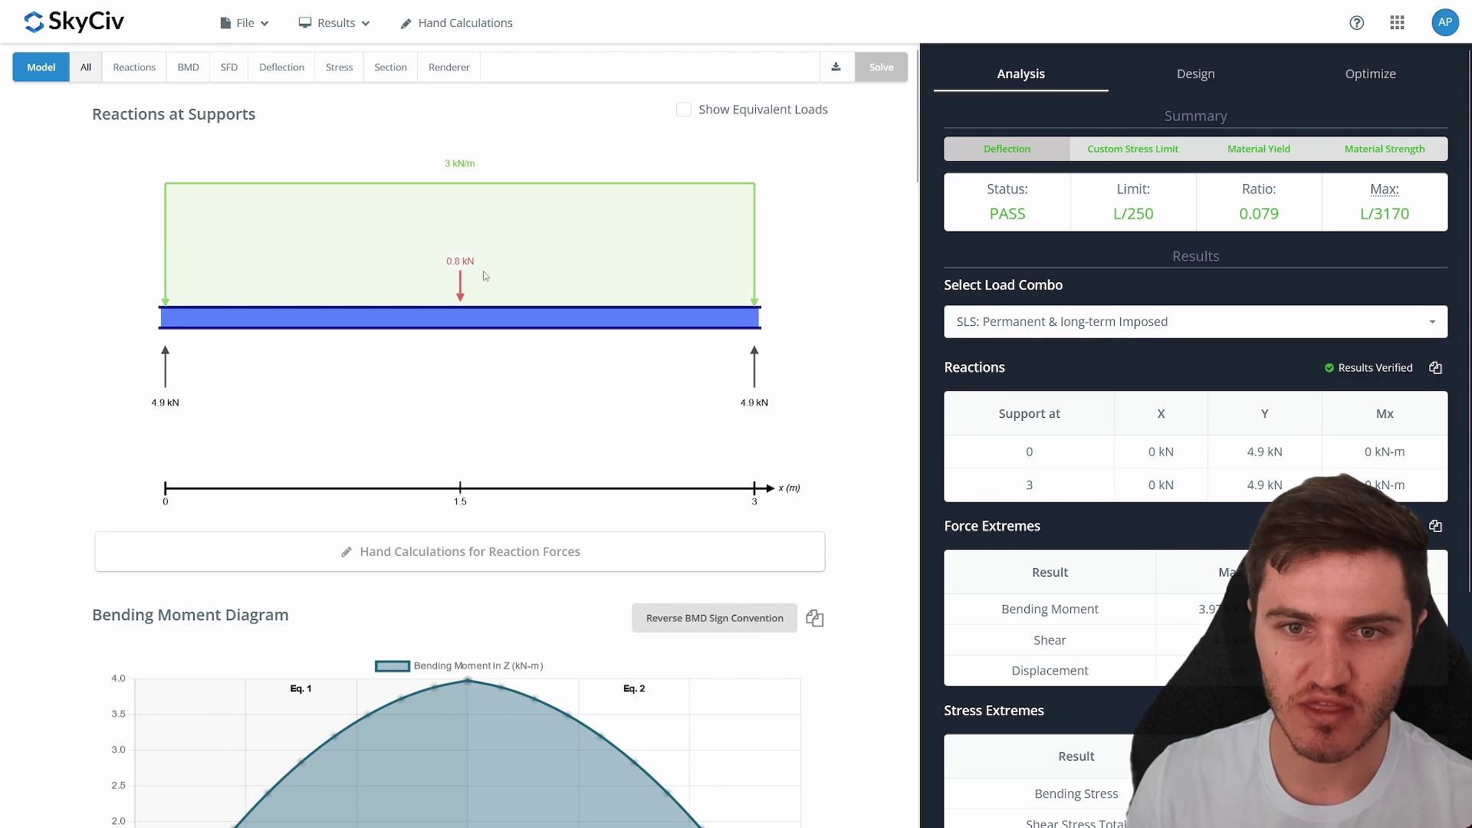
click(1067, 321)
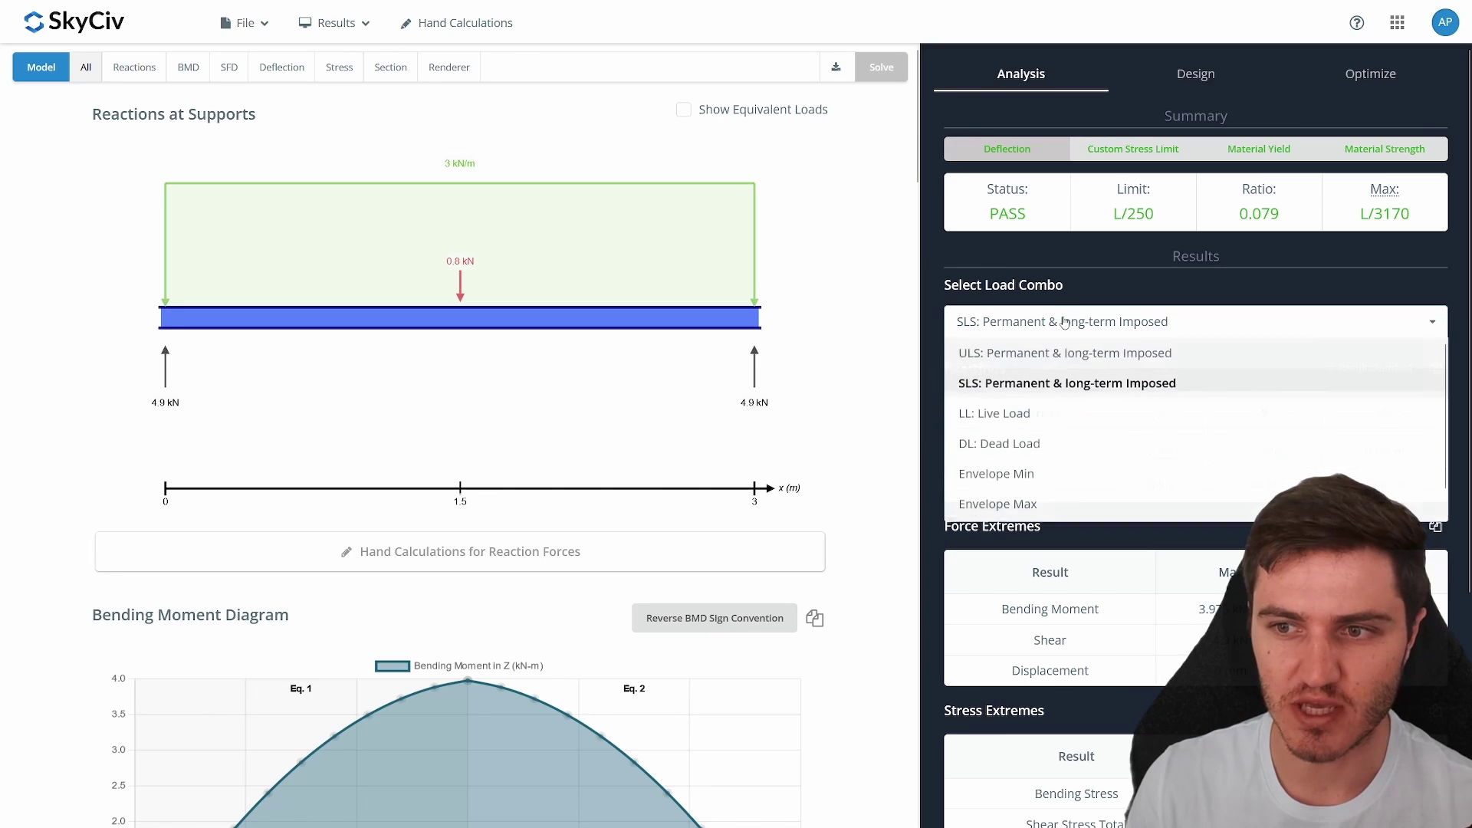
click(1047, 357)
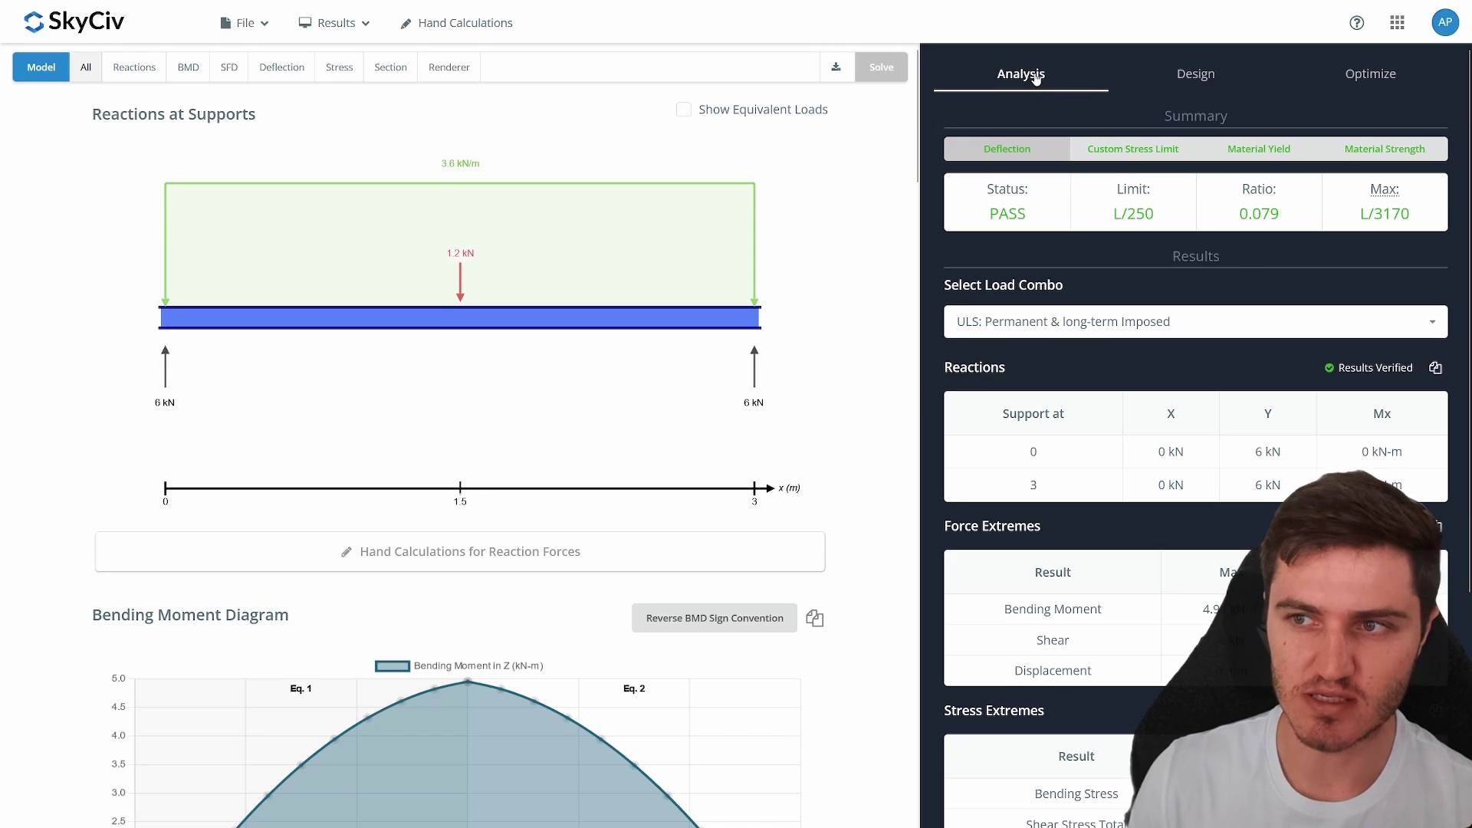
Open the member design settings and browse the available design codes, from general and cold-formed steel through to concrete.
click(1202, 73)
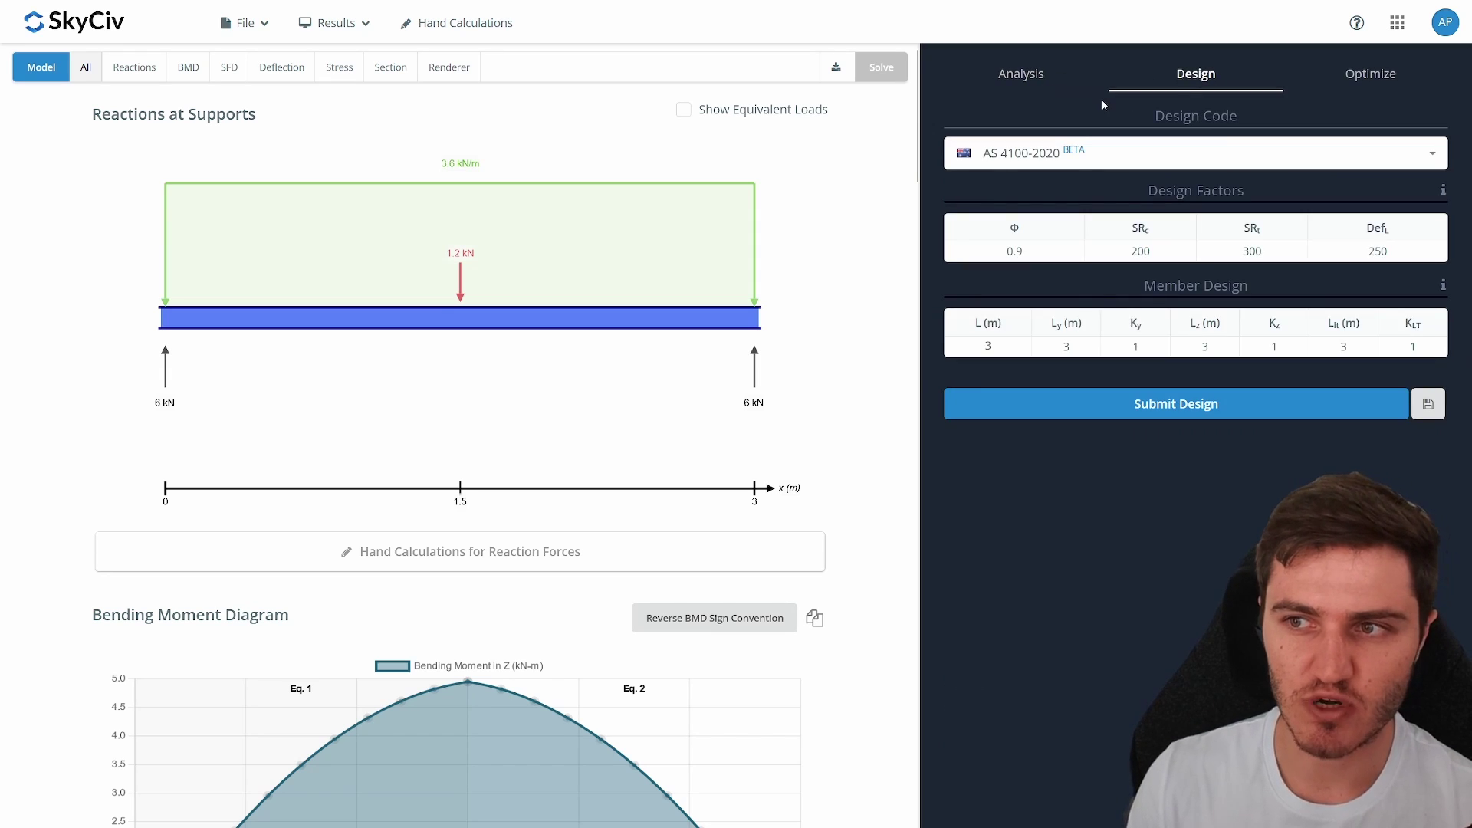
click(1117, 161)
scroll(1104, 221, up, 5)
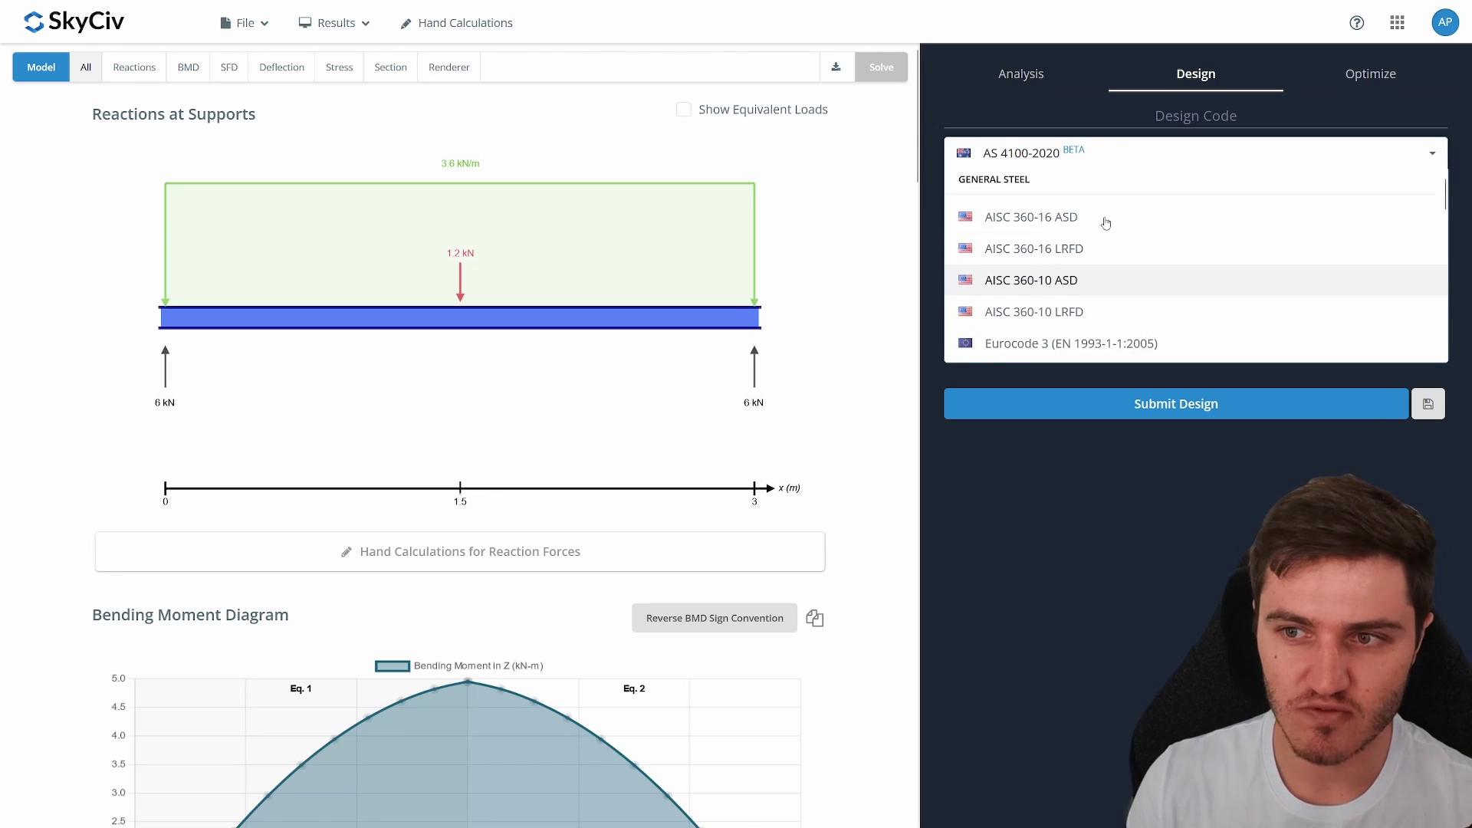
scroll(1106, 223, down, 2)
scroll(1102, 219, up, 3)
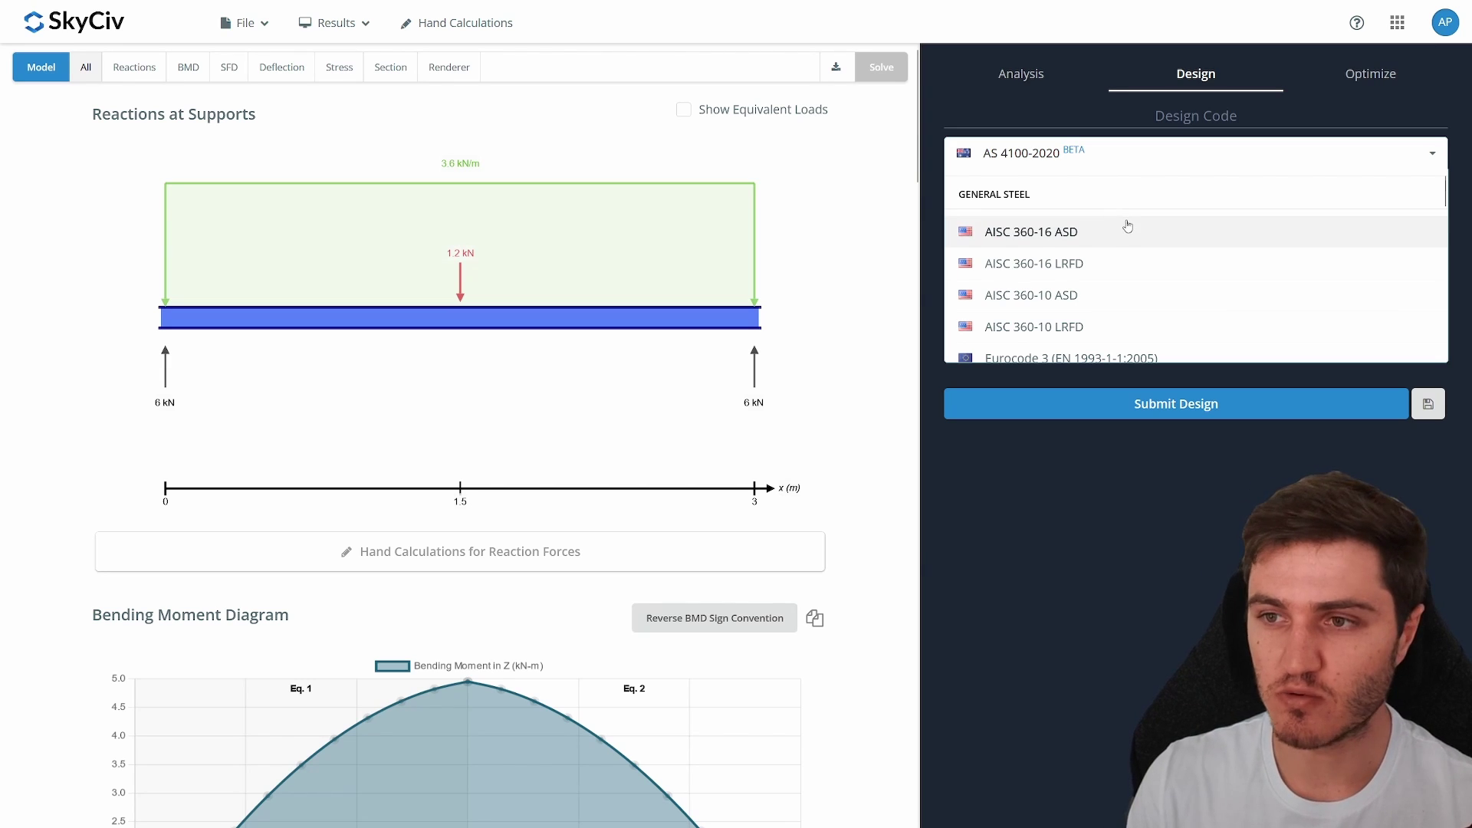
scroll(1123, 219, down, 3)
scroll(1127, 230, down, 3)
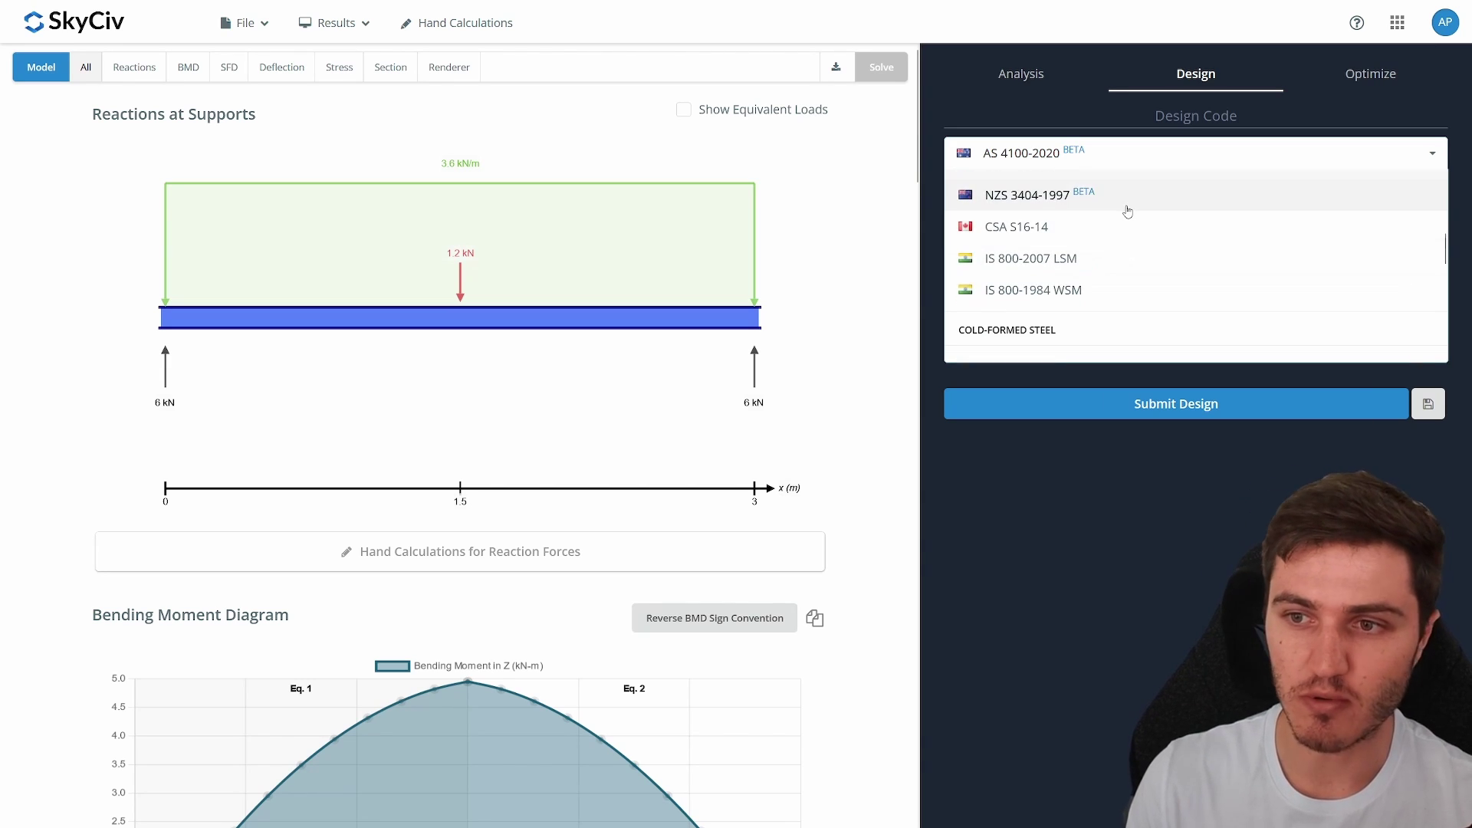
scroll(1115, 245, down, 3)
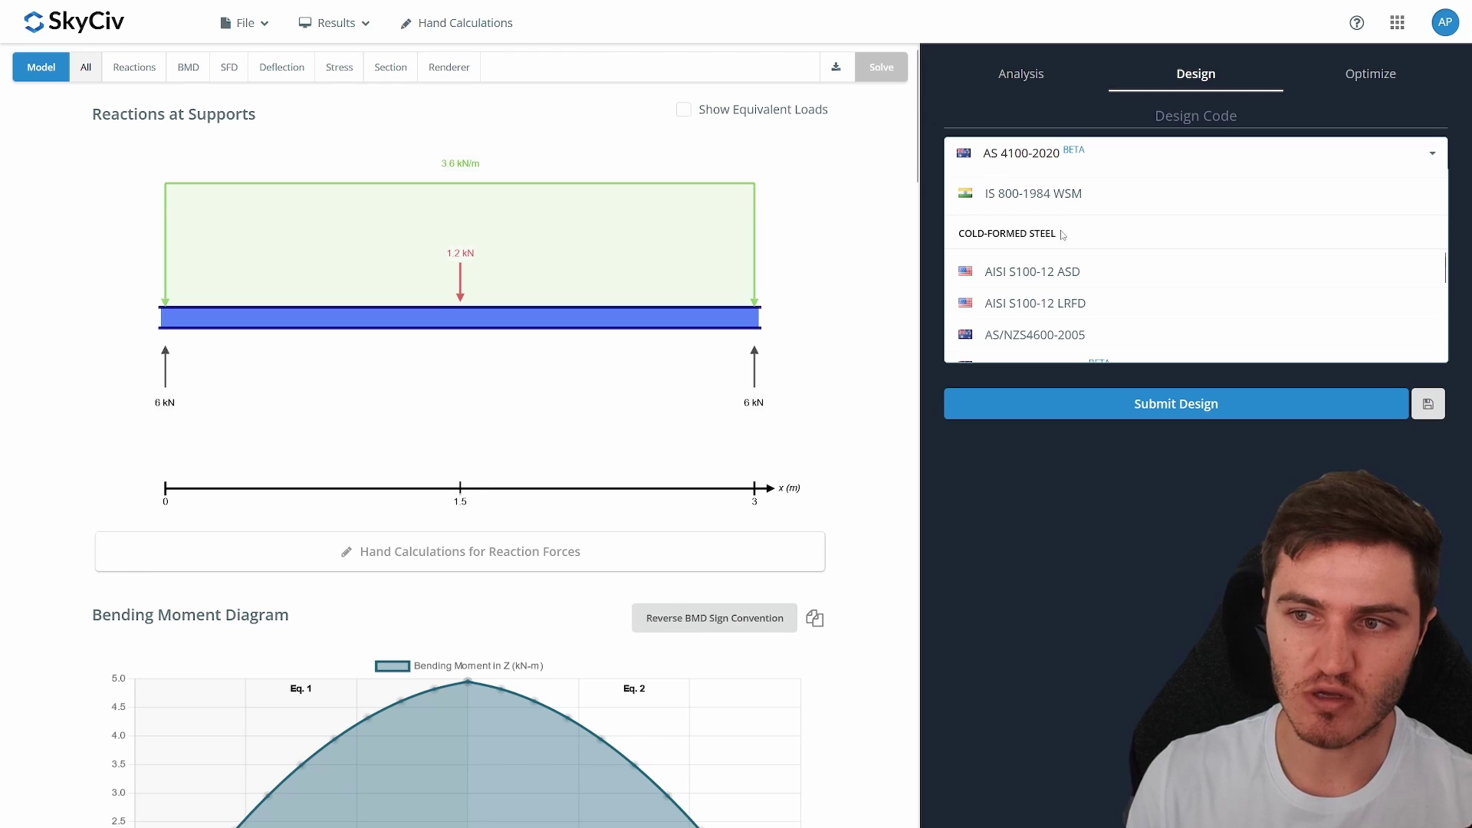
scroll(1066, 235, down, 3)
scroll(1120, 237, down, 3)
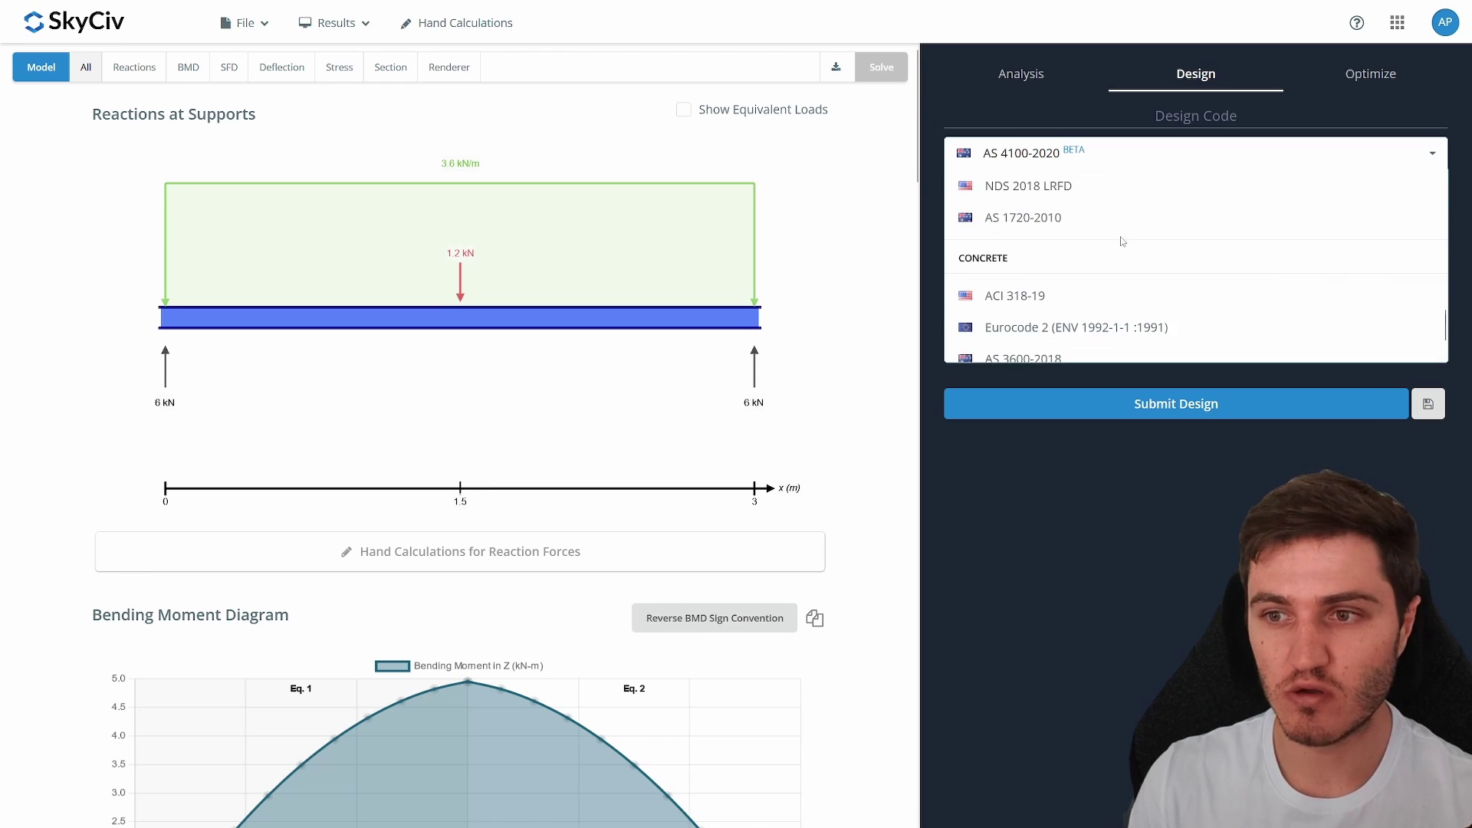
Choose AS 4100-2020 as the beam's design code.
scroll(1133, 278, up, 1)
scroll(1133, 277, up, 8)
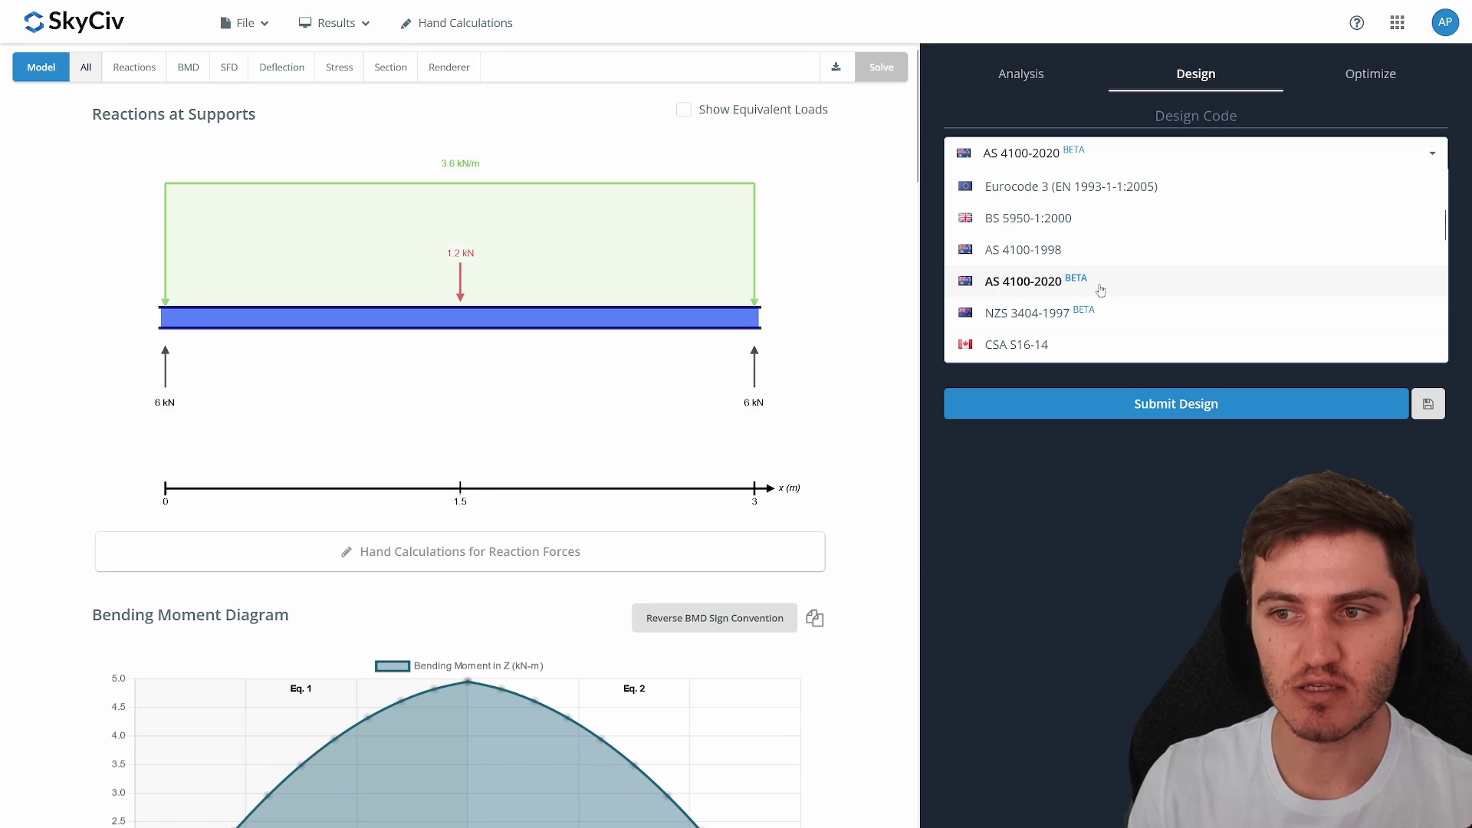
click(1100, 290)
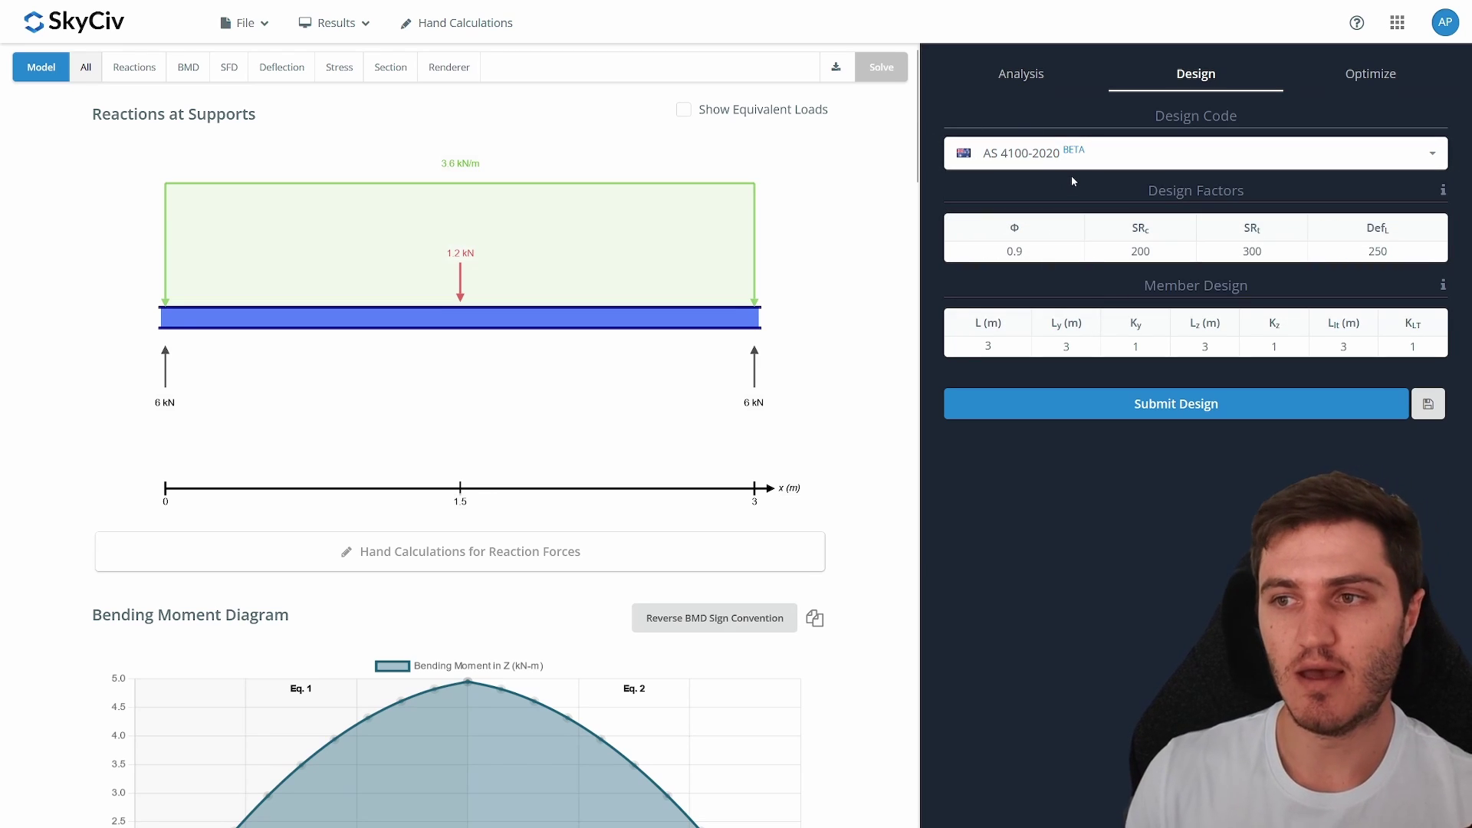
drag(1119, 185, 1282, 190)
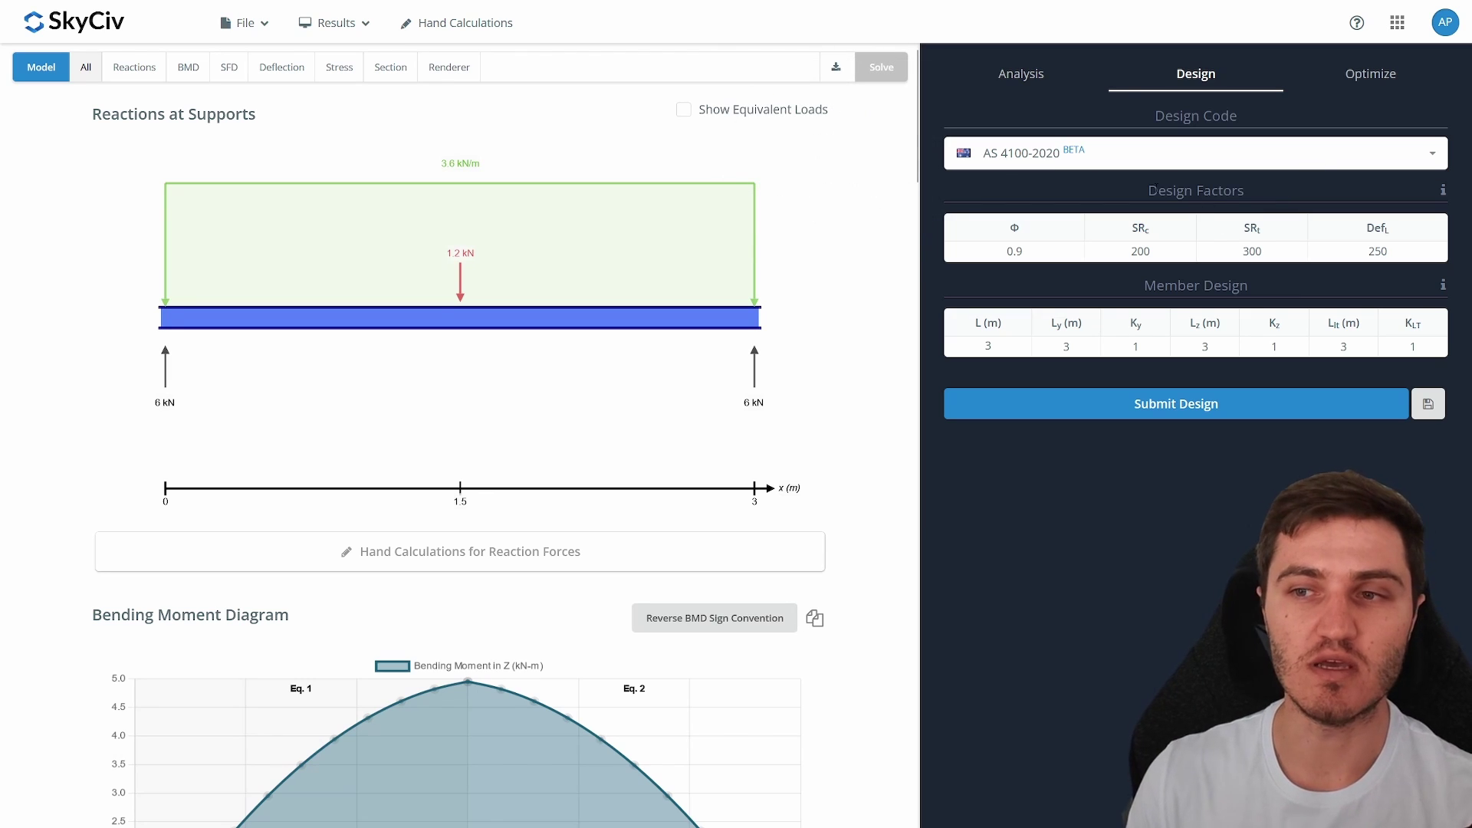
Submit the AS 4100-2020 design check and review the beam's moment capacity and utility ratio.
drag(1127, 285, 1298, 284)
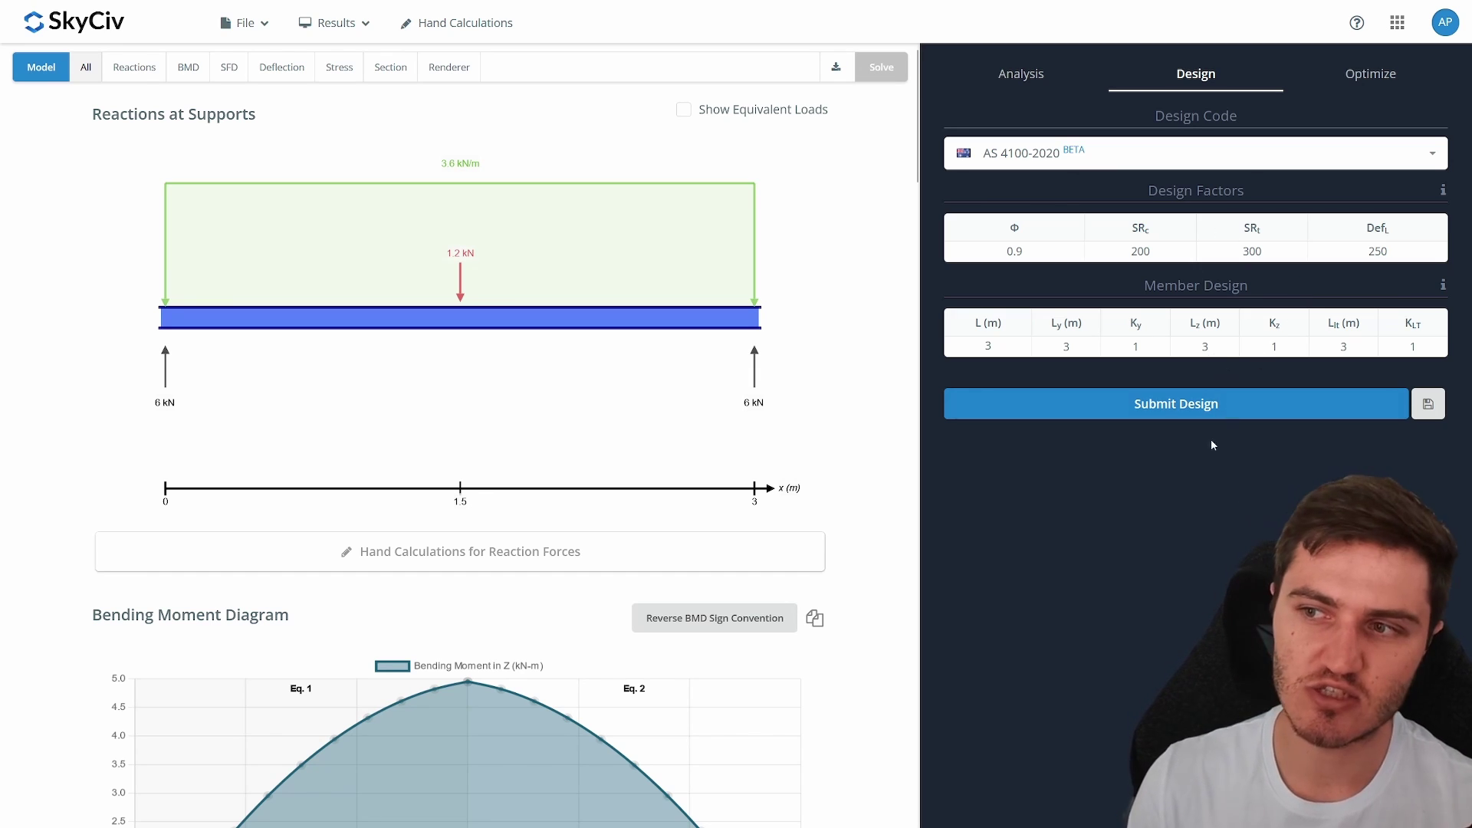
click(1242, 416)
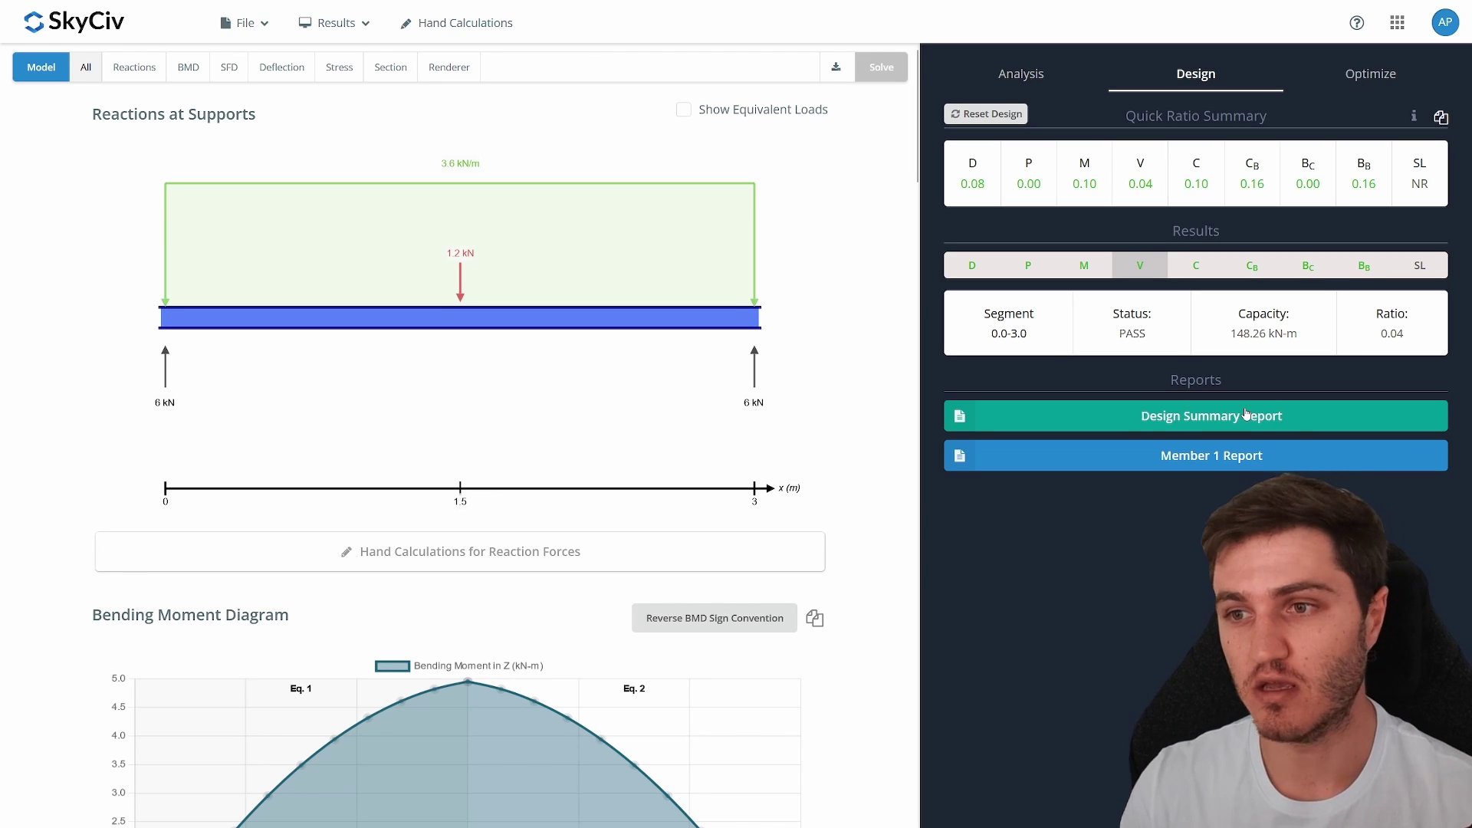
click(1084, 266)
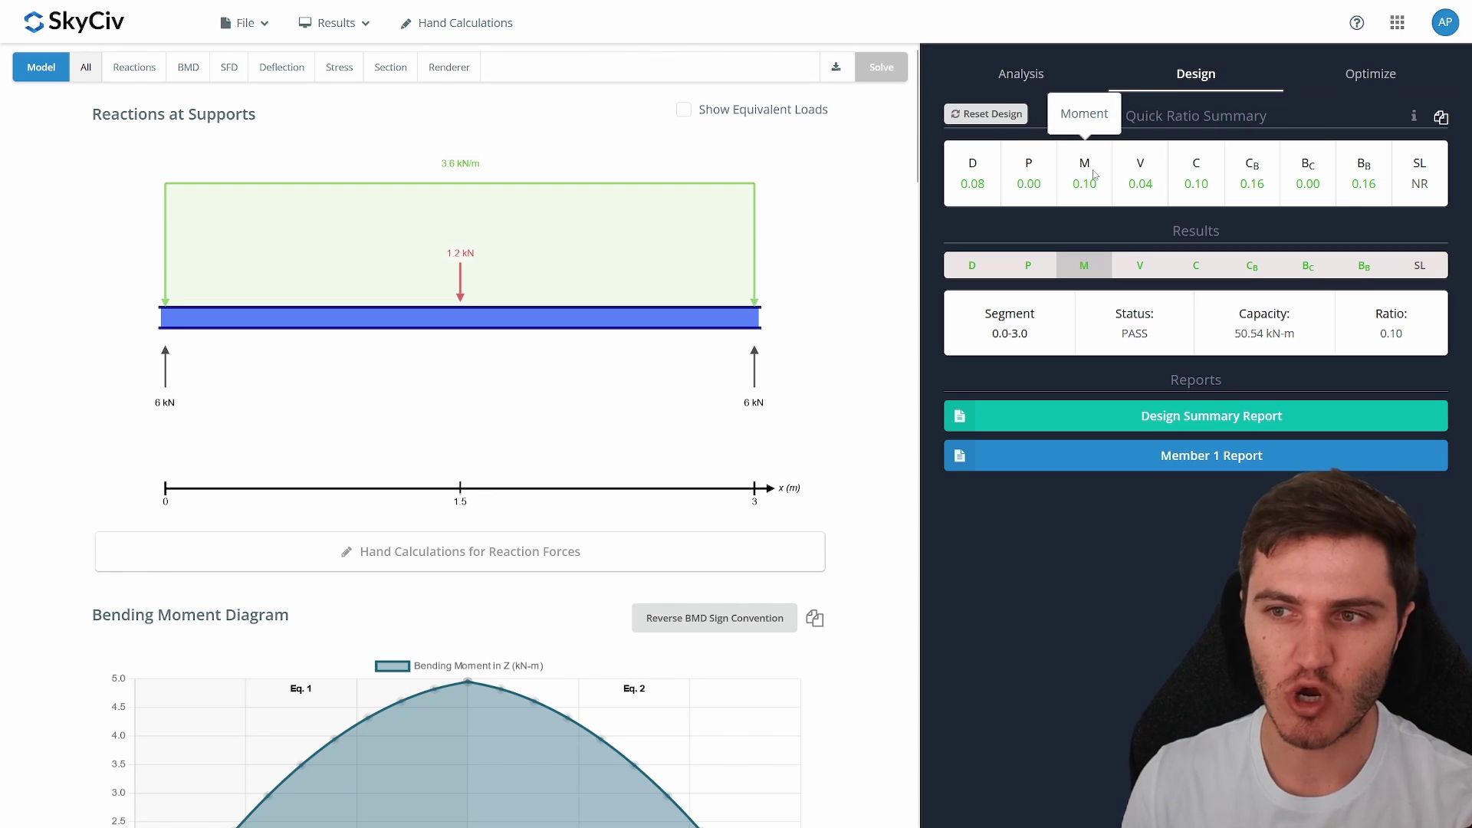
drag(1074, 184, 1100, 186)
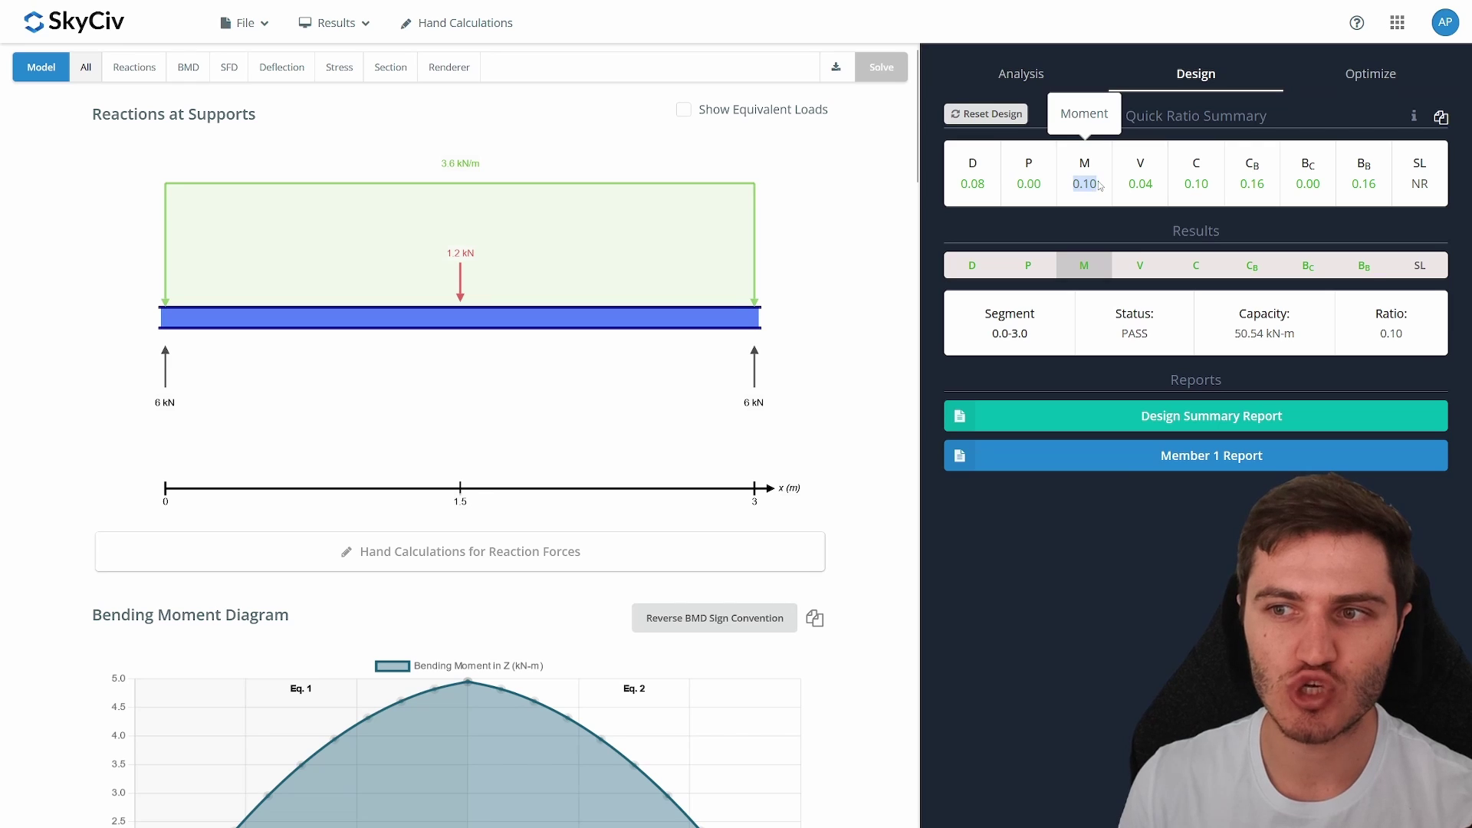
click(1102, 186)
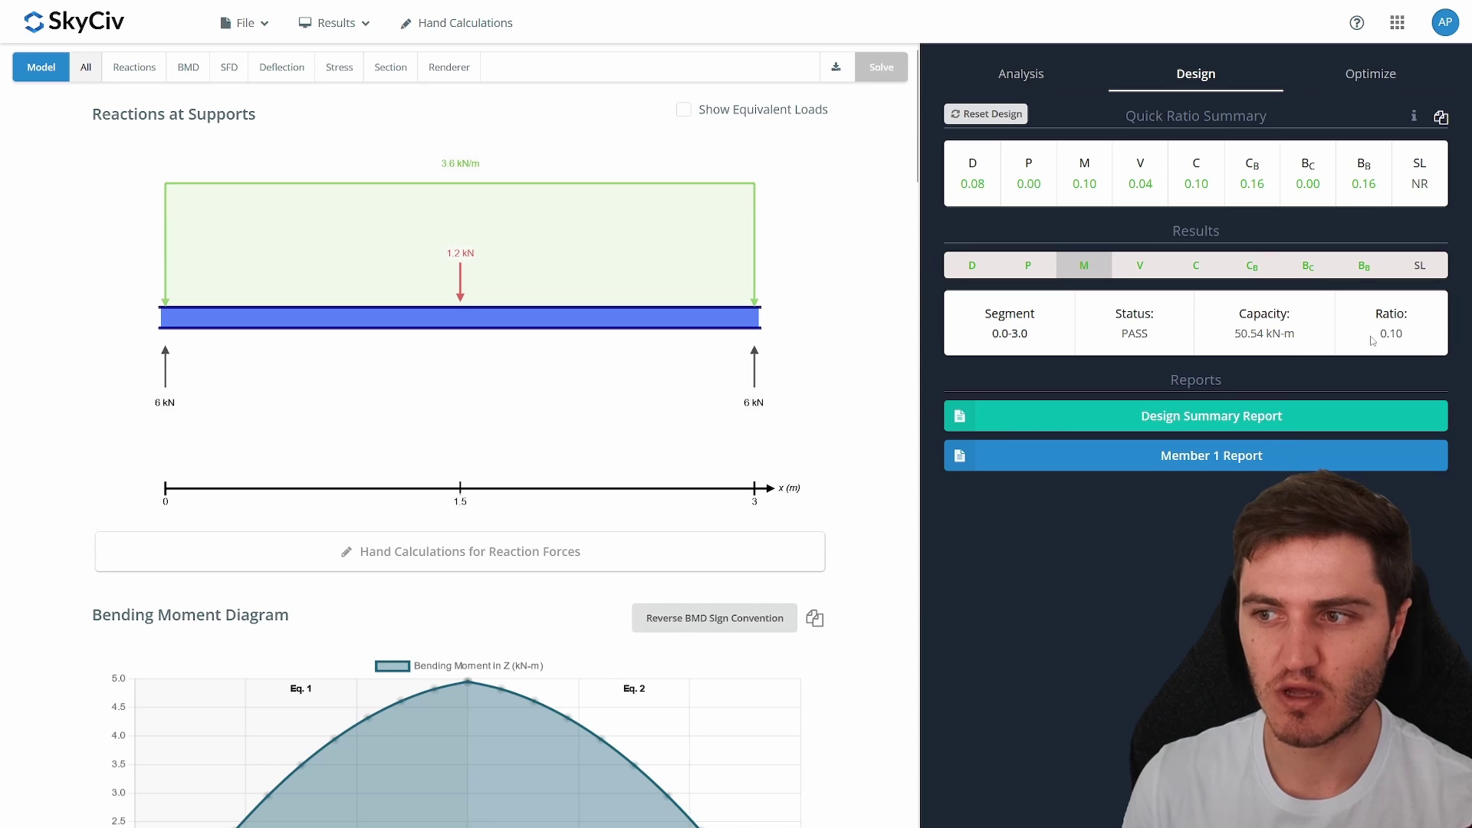
drag(1373, 340, 1430, 341)
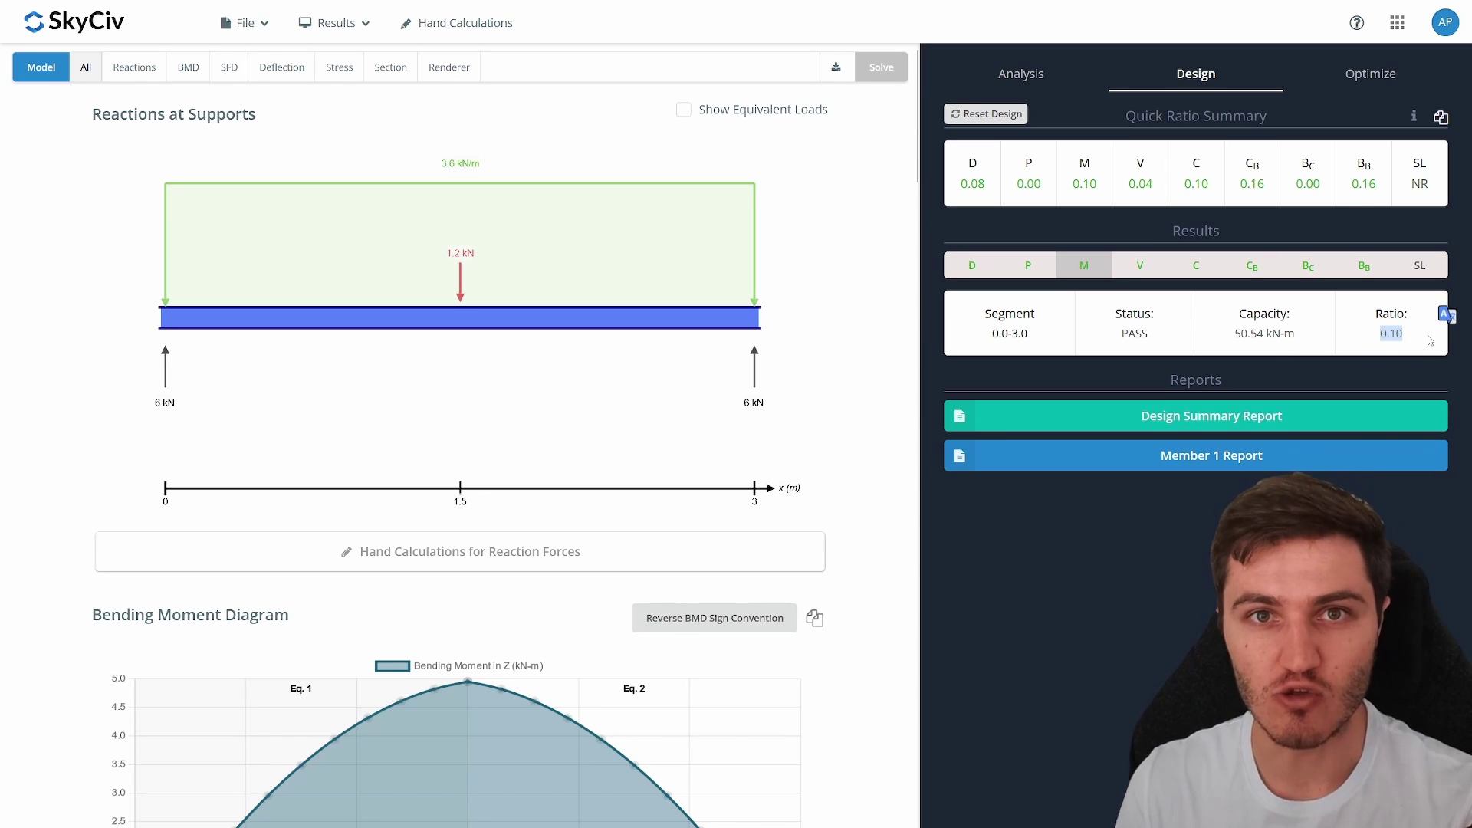
click(1430, 340)
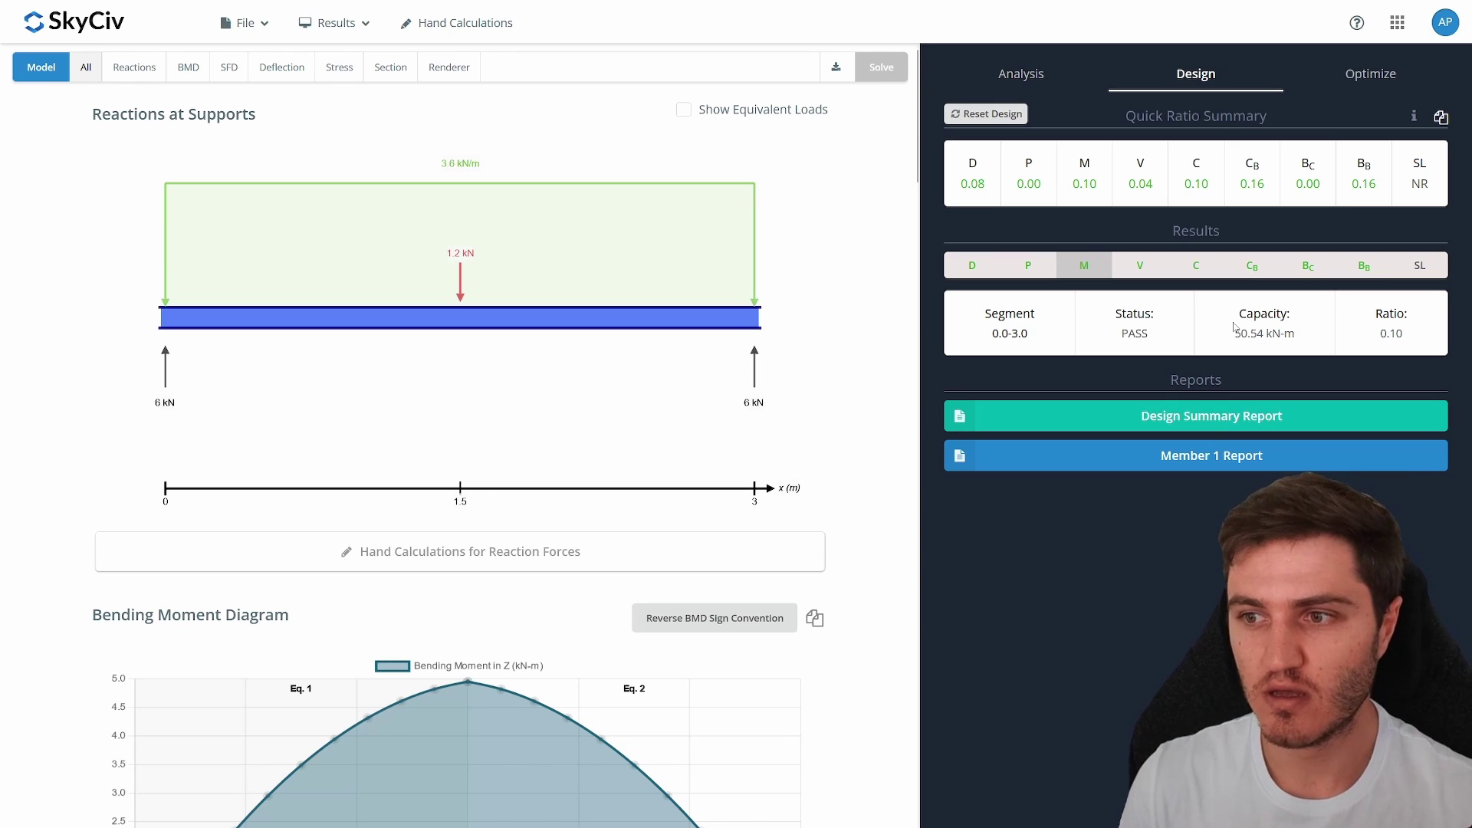
drag(1235, 338, 1308, 338)
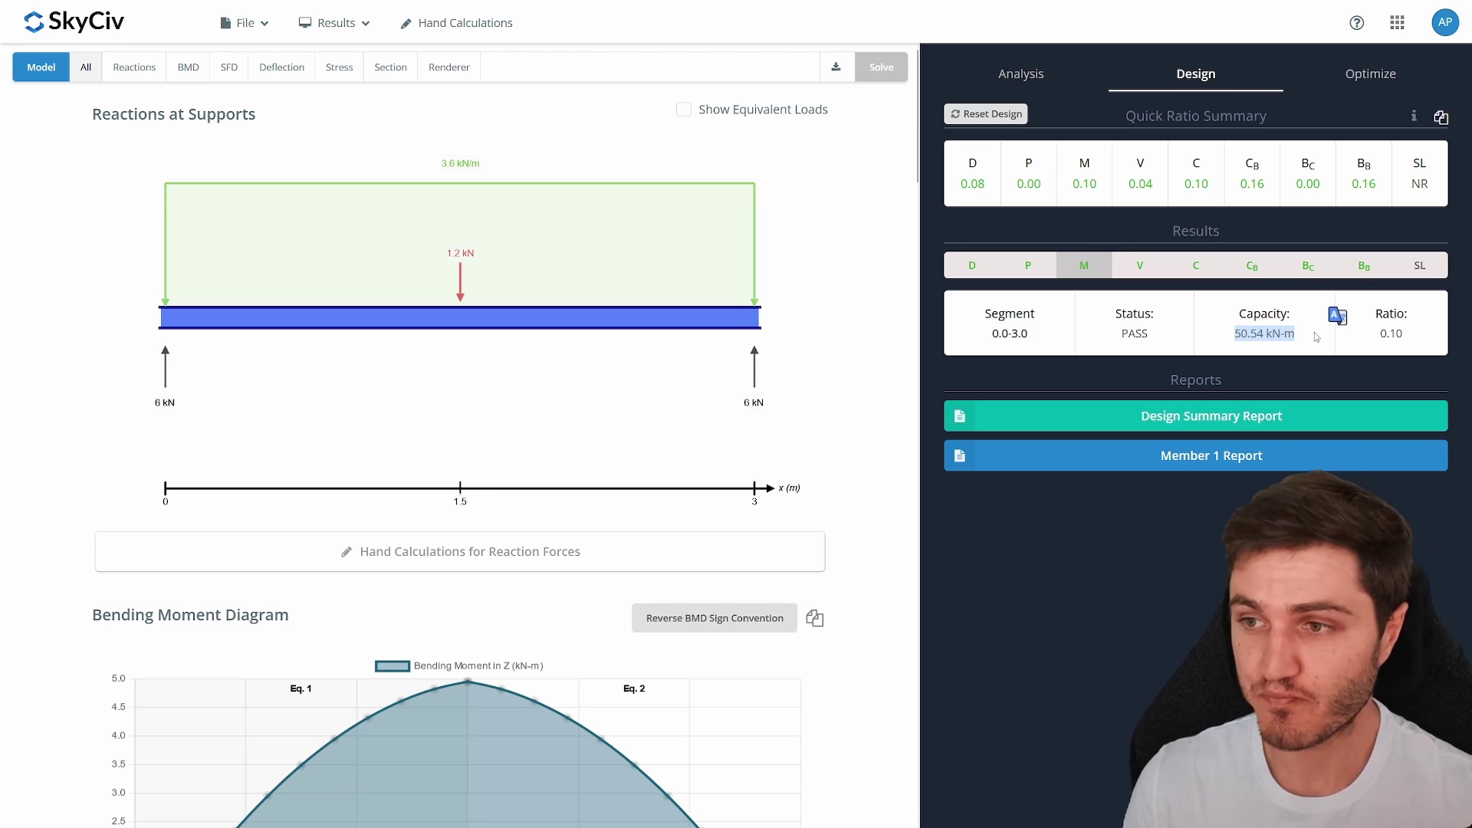
click(1317, 338)
Review the design results for shear, combined actions, buckling and axial force, finishing on the deflection check.
click(1140, 266)
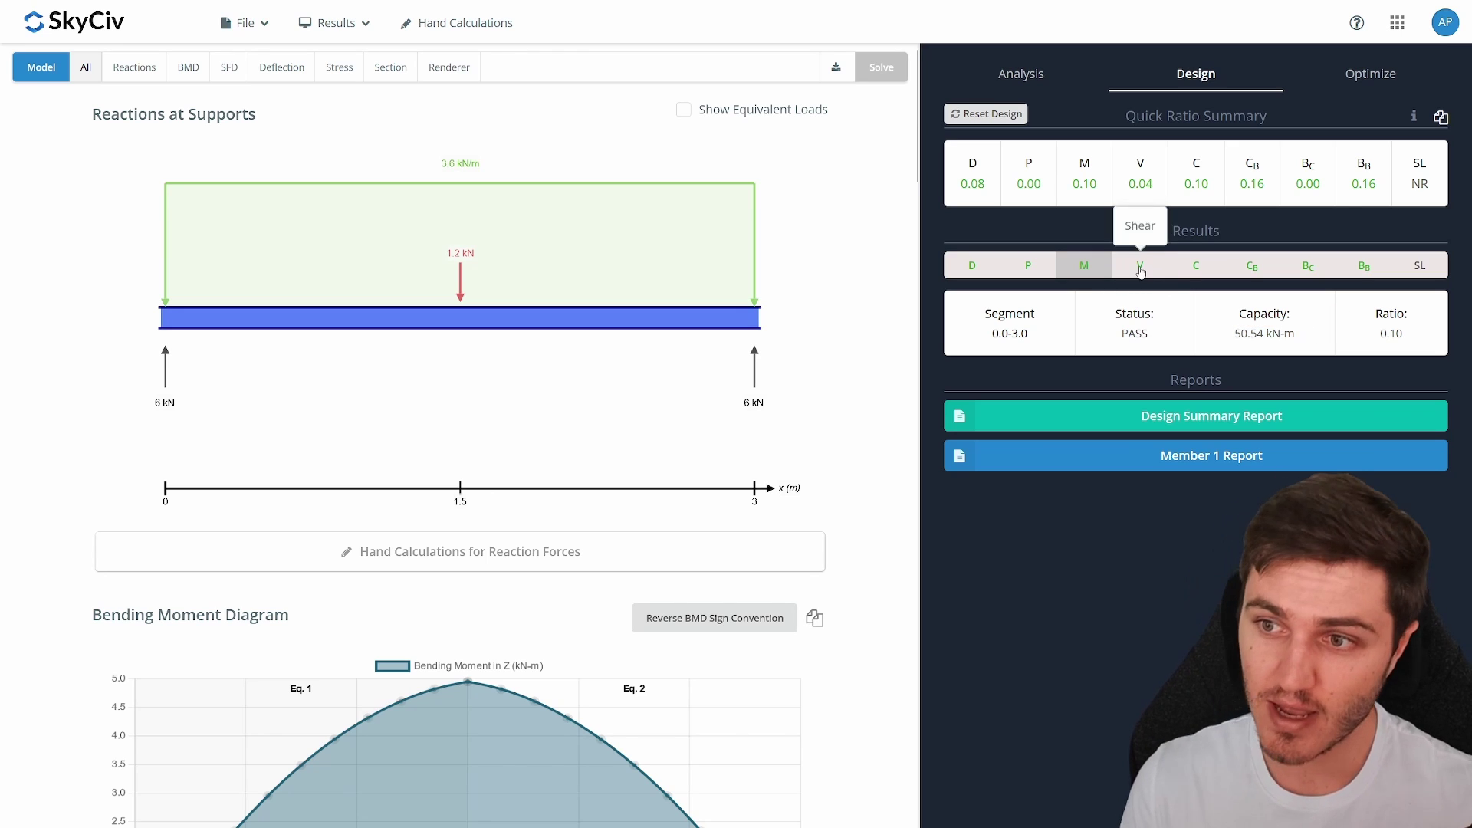
click(1197, 267)
click(1141, 267)
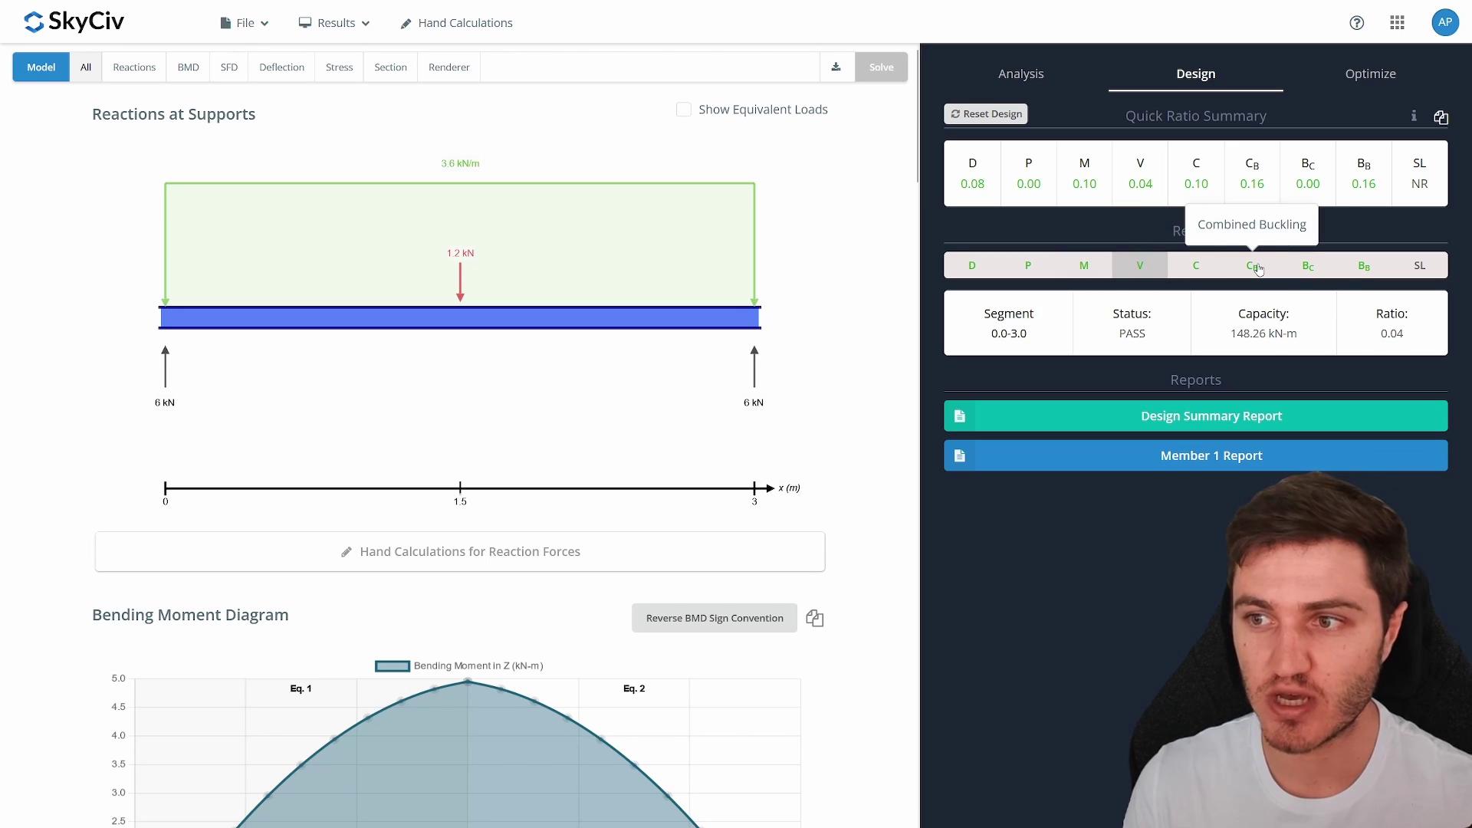
click(1308, 267)
click(1253, 266)
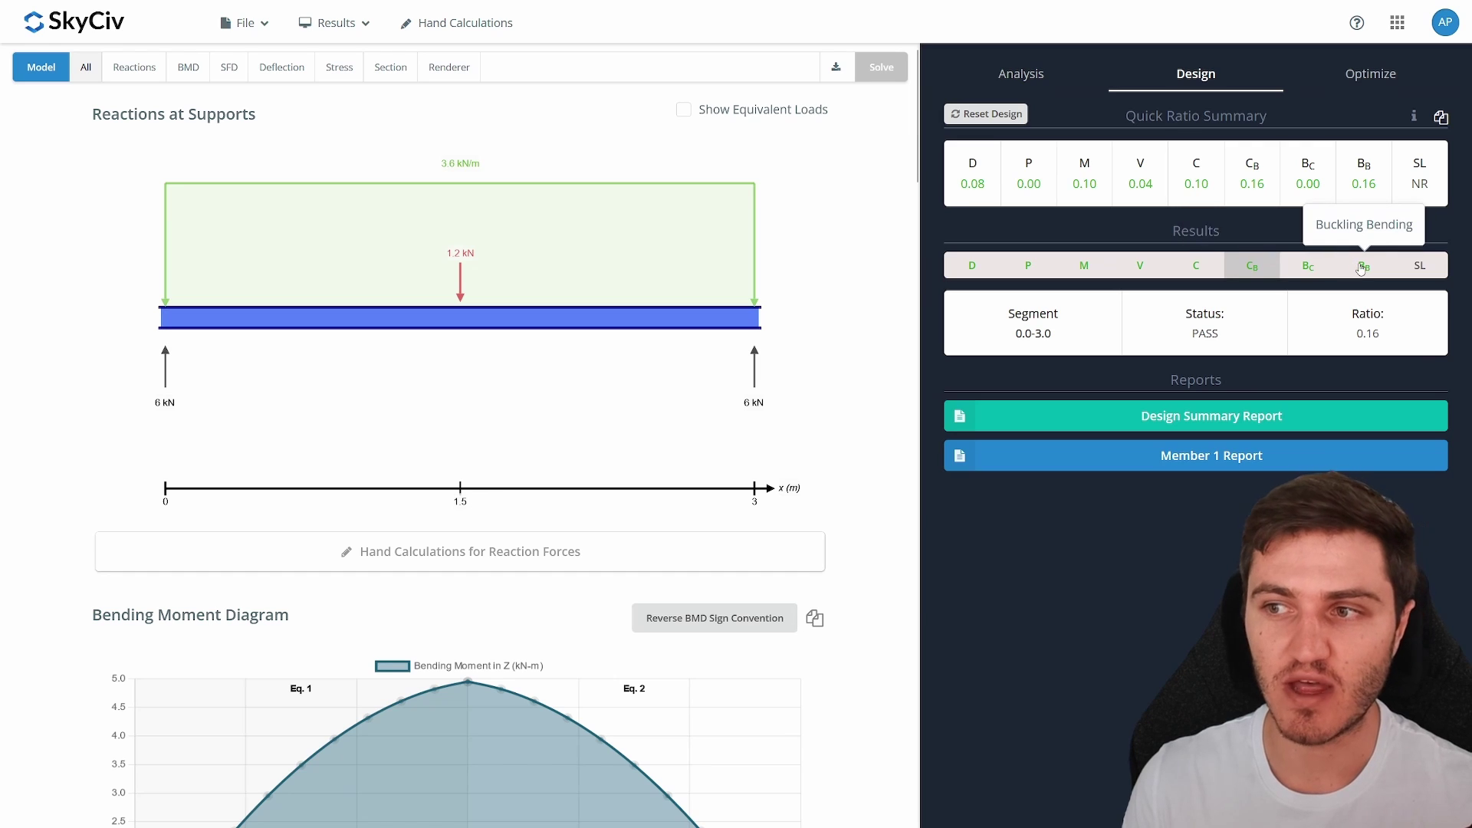
click(1034, 272)
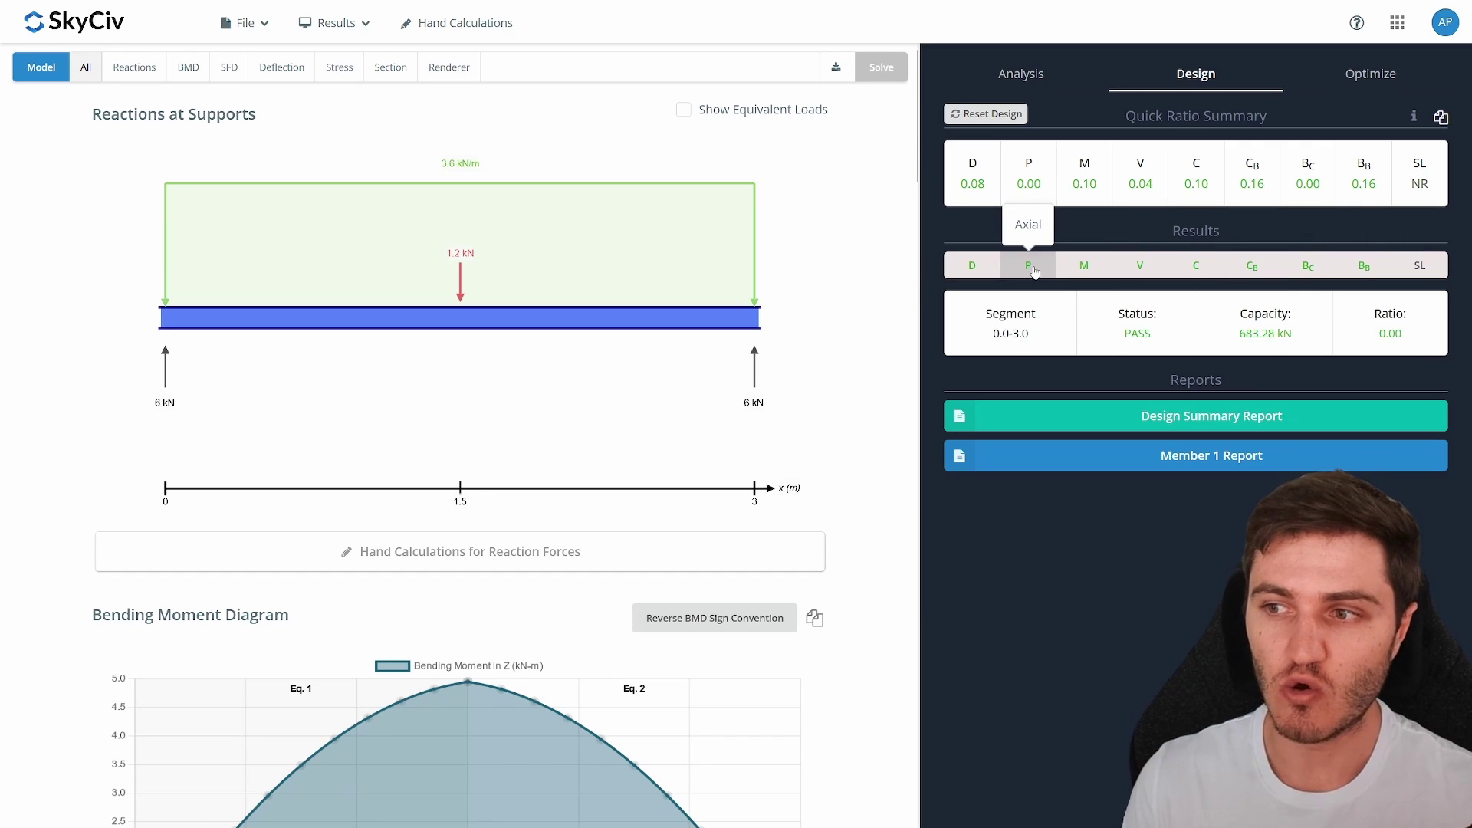
click(976, 270)
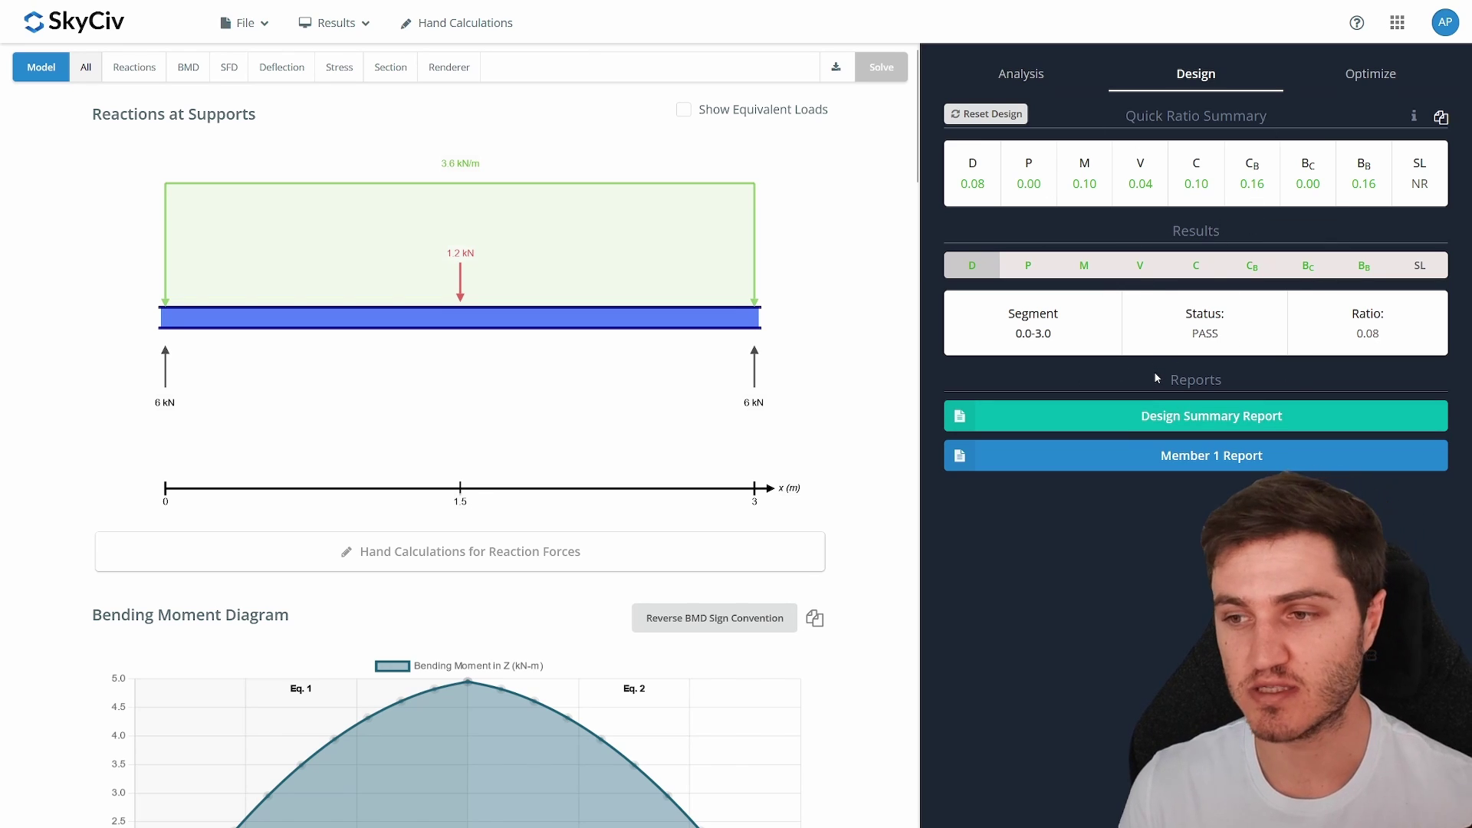
Open the design summary report and examine its section properties, member properties and section utilisation tables.
click(1154, 417)
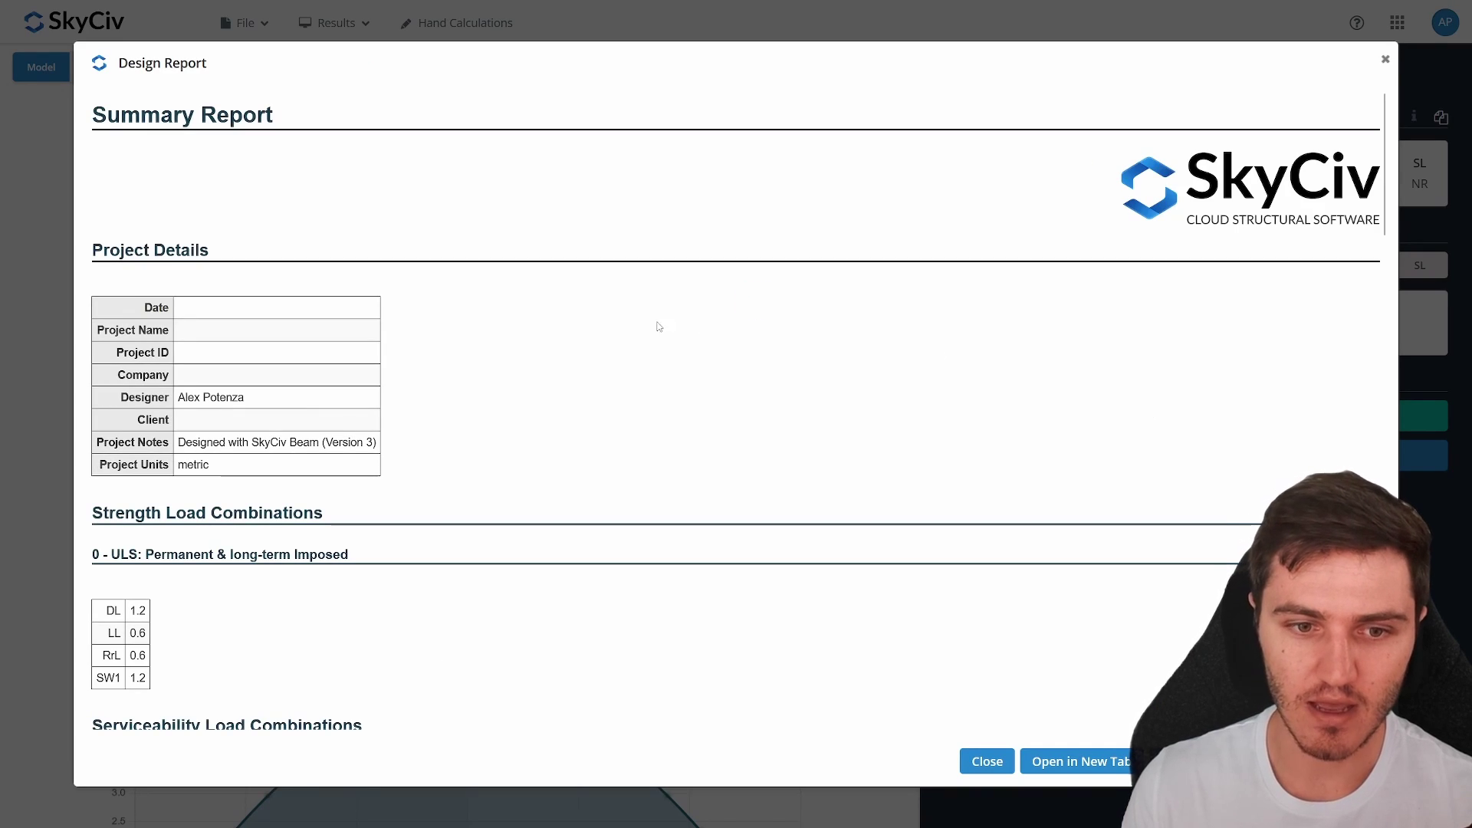
scroll(744, 355, down, 10)
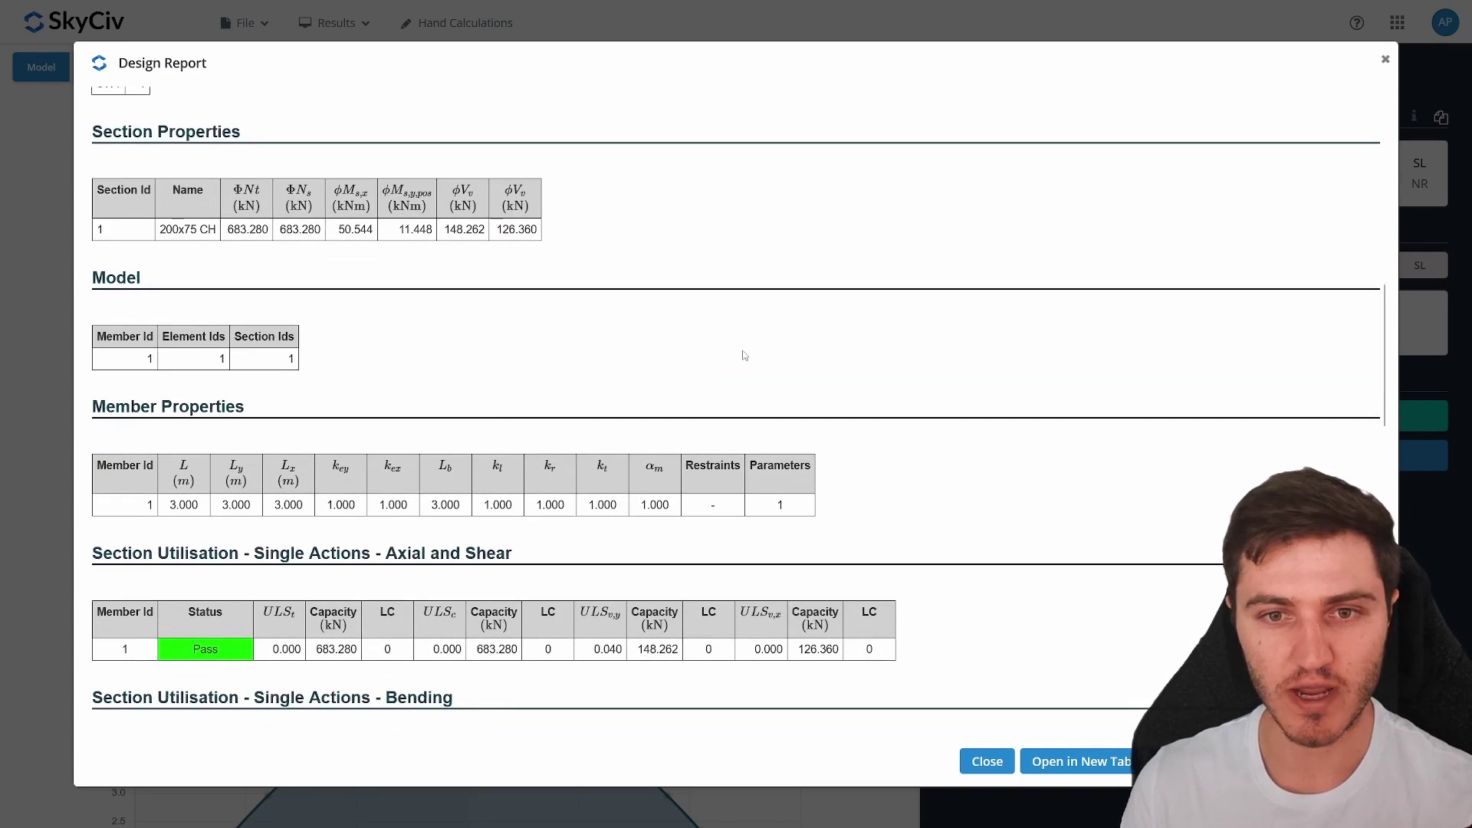
scroll(765, 349, down, 3)
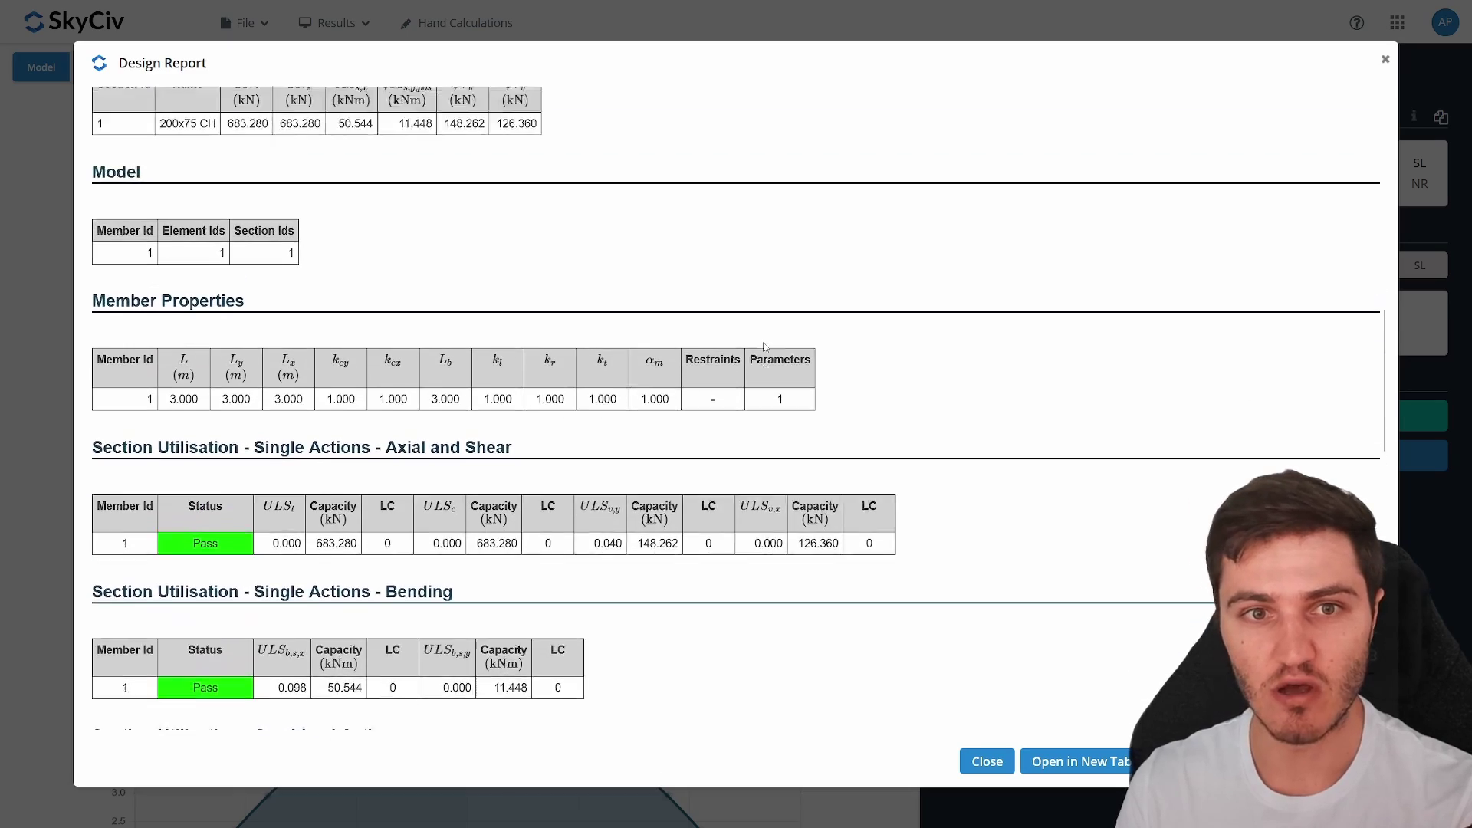
scroll(272, 241, up, 3)
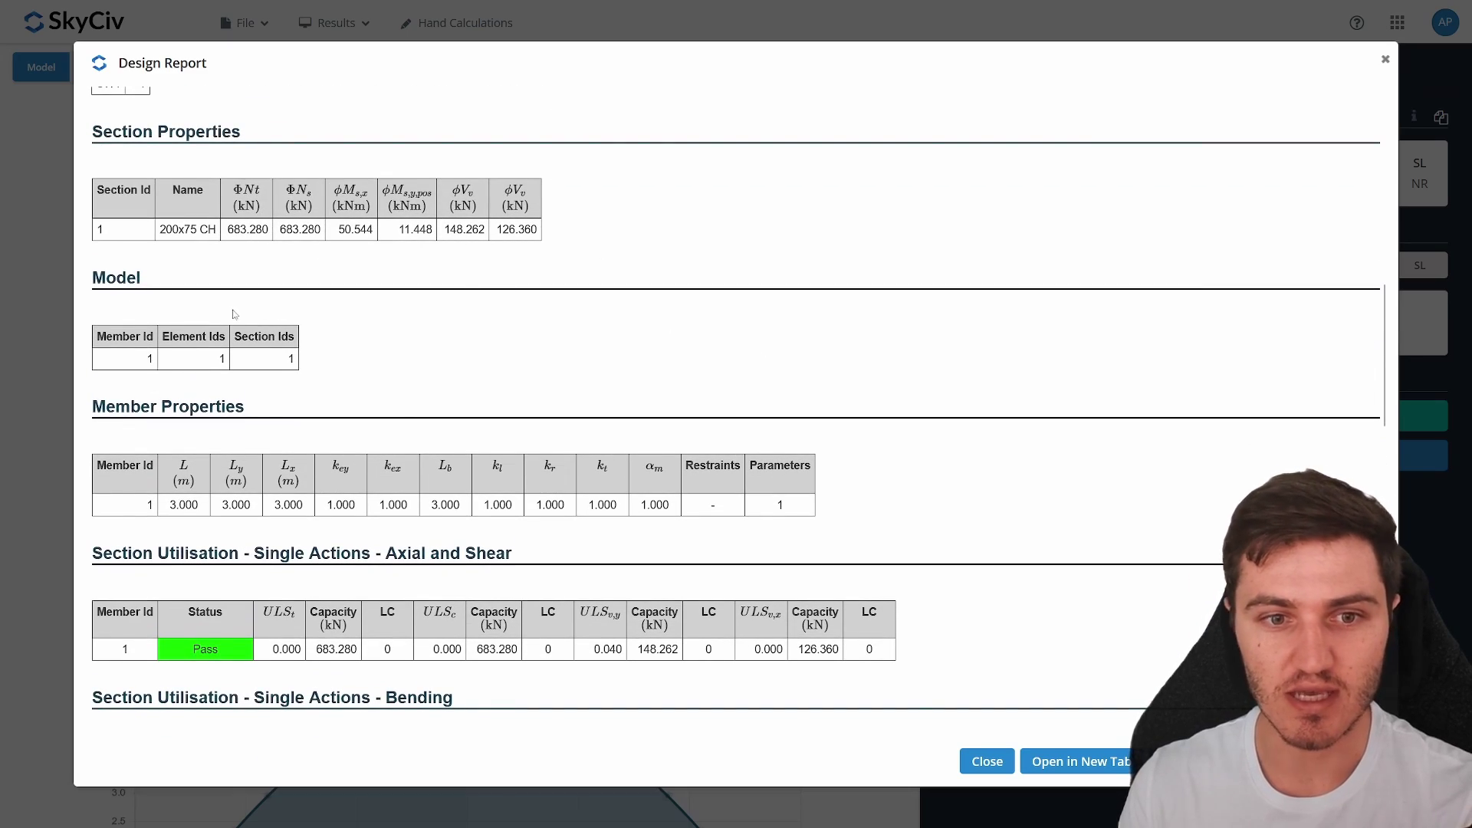
scroll(634, 308, down, 2)
scroll(634, 308, down, 3)
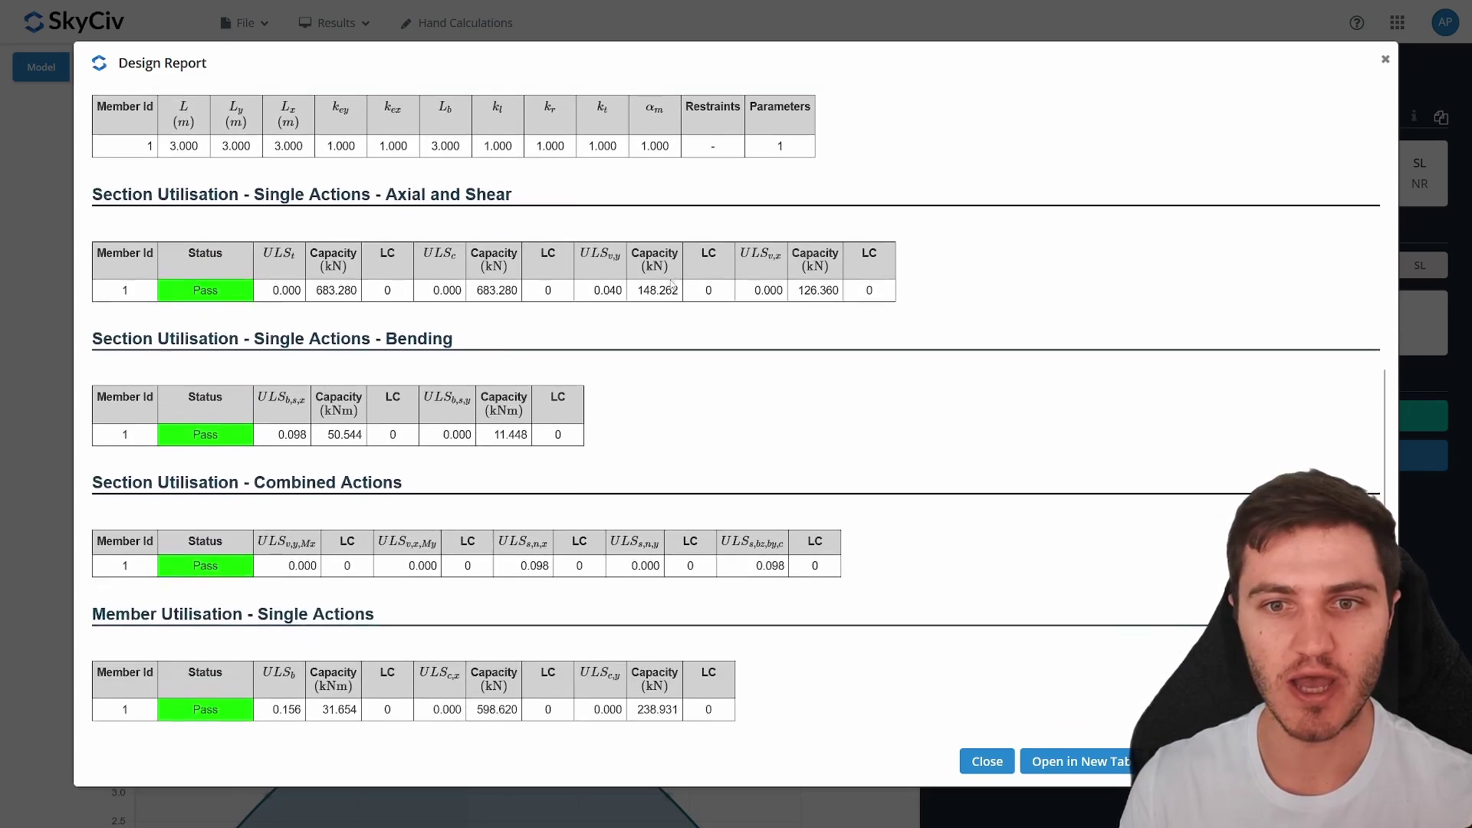
Check the member lengths and factors, read the summary report through to its nomenclature, and close it.
scroll(672, 285, up, 2)
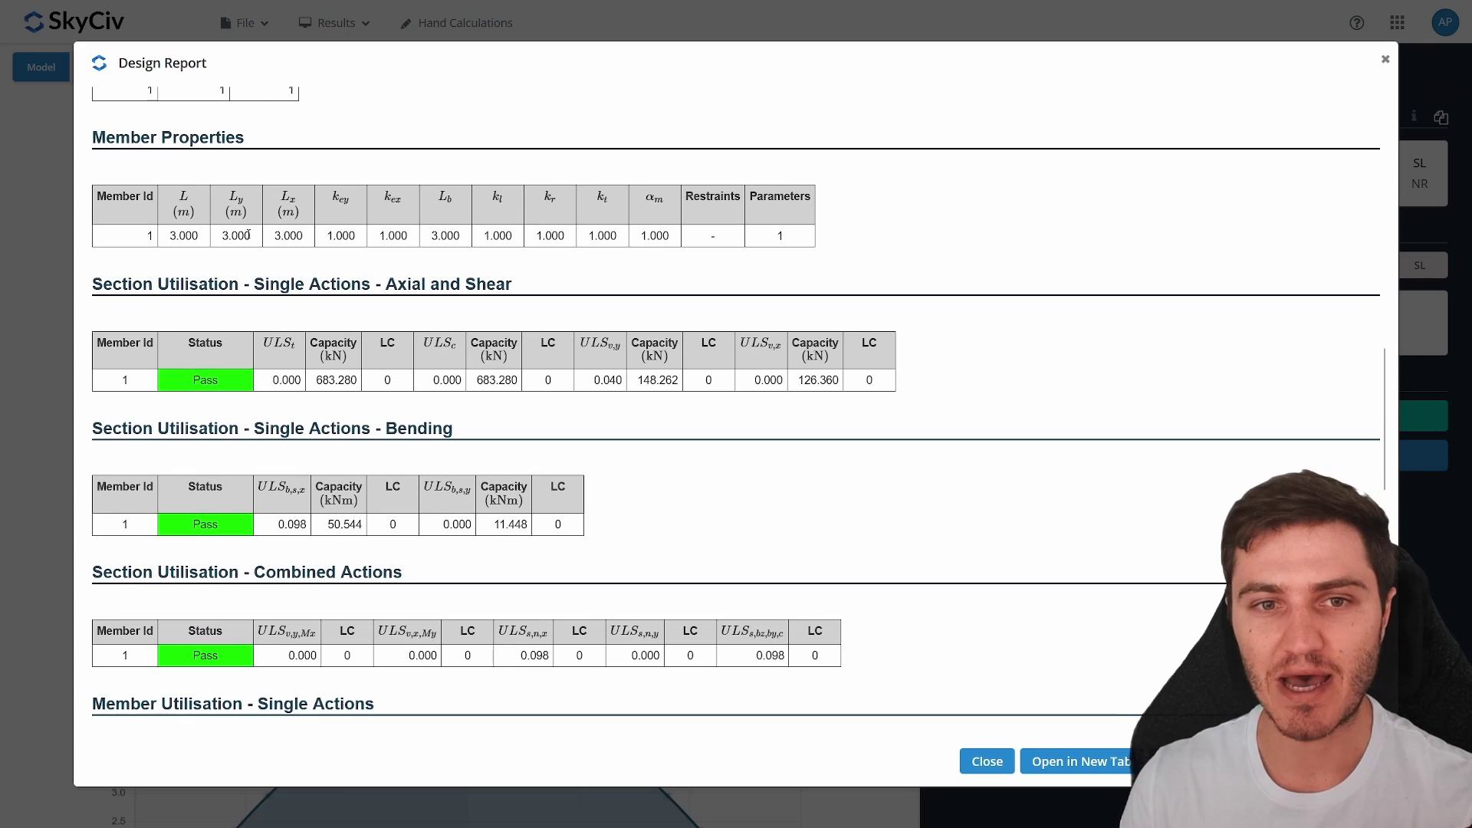
drag(273, 235, 671, 236)
click(671, 236)
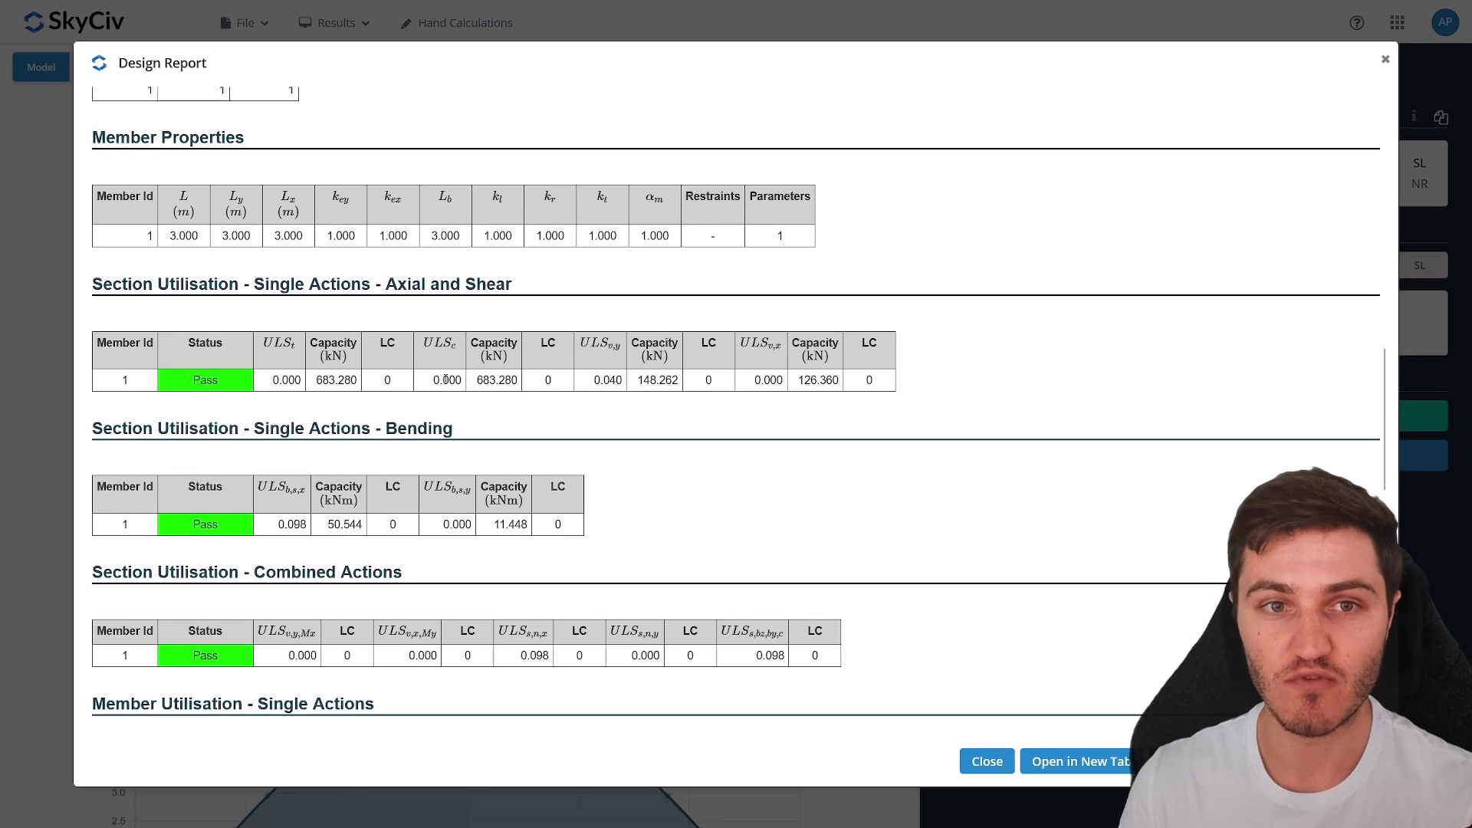
scroll(667, 345, down, 10)
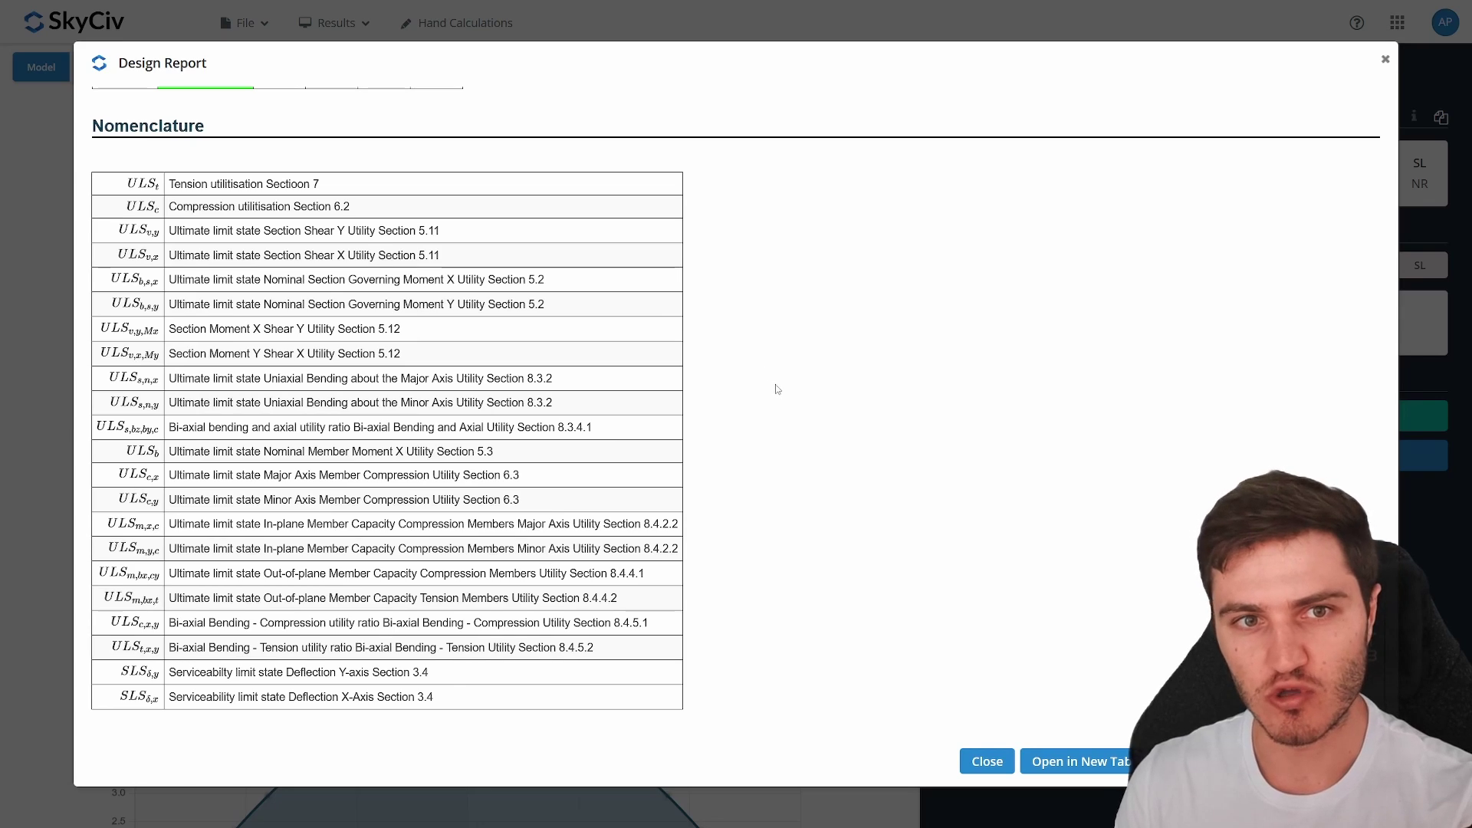
scroll(763, 376, up, 15)
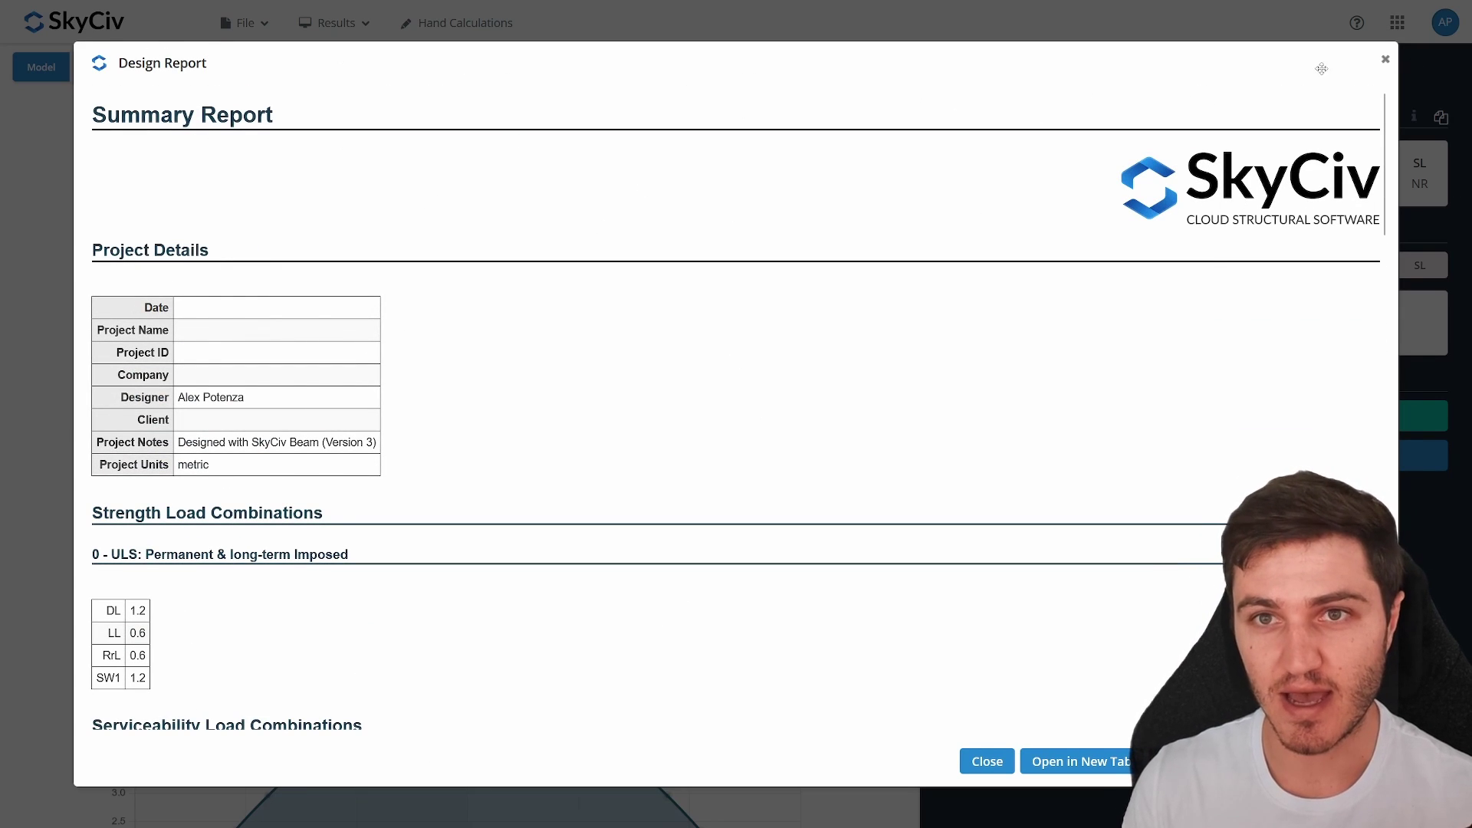
click(1385, 59)
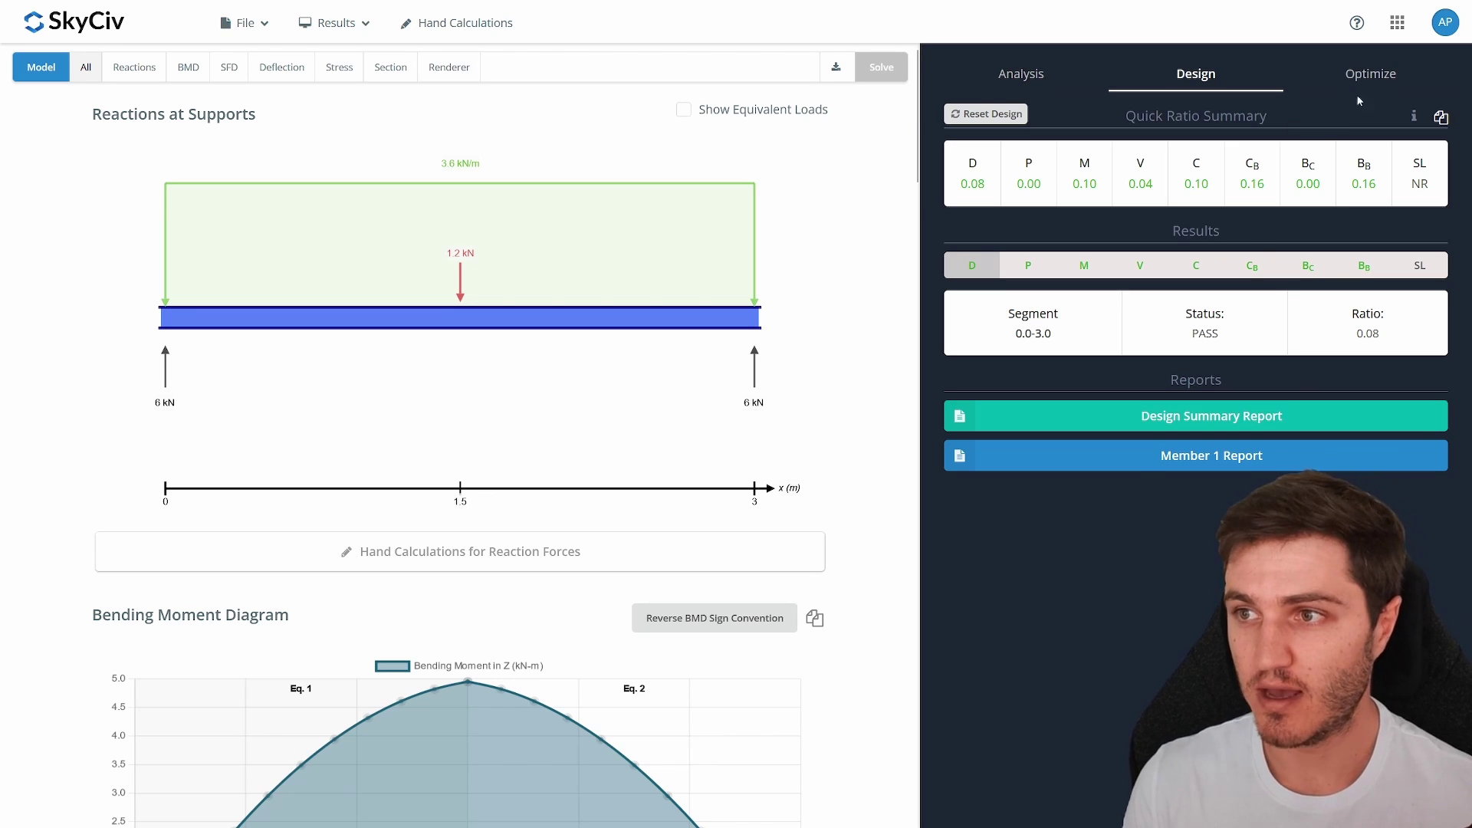
Set the section optimizer to search by a section height range, and examine its maximum utility ratio setting.
click(1371, 76)
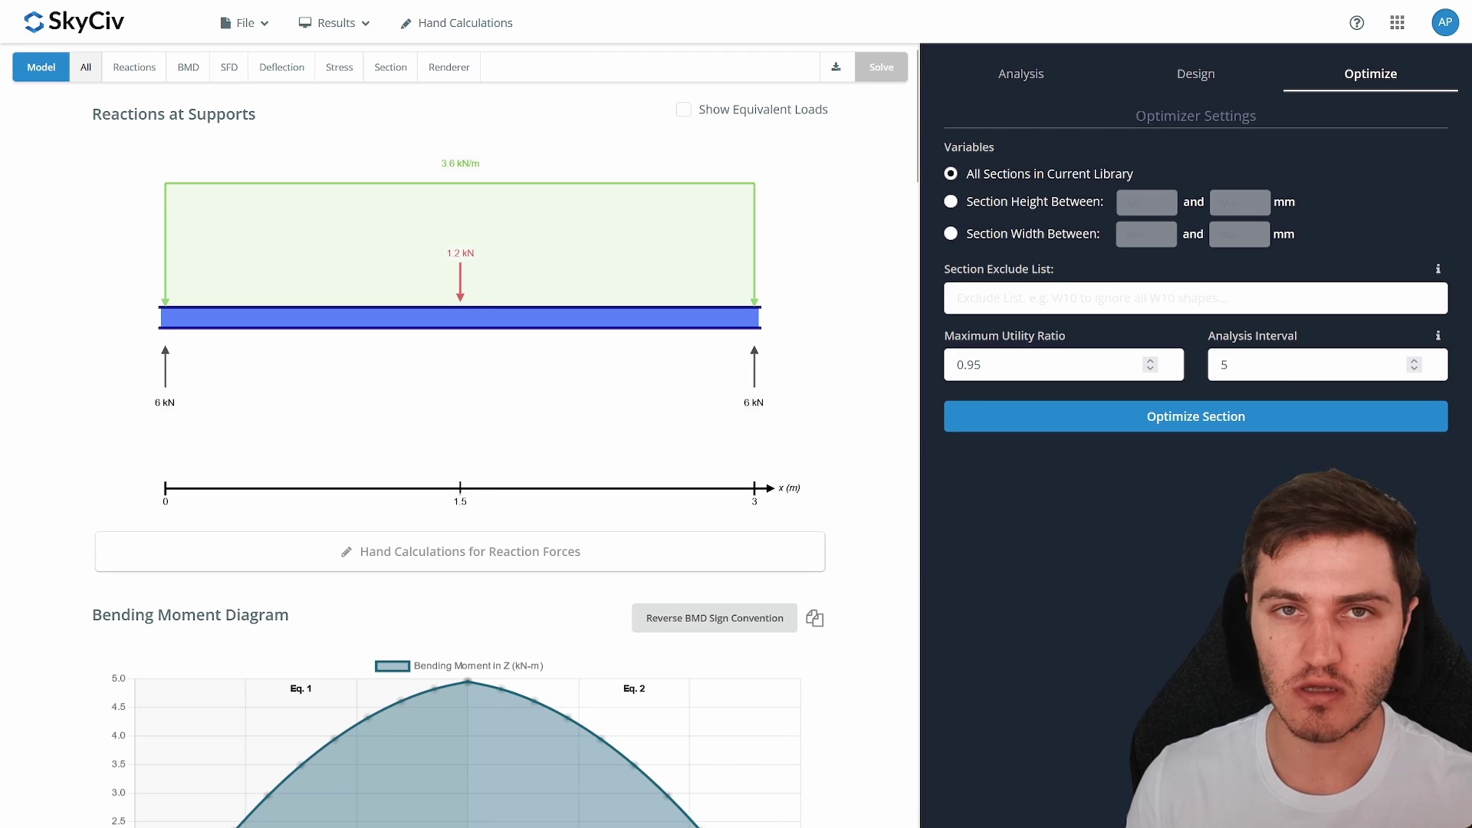
drag(1134, 116, 1251, 110)
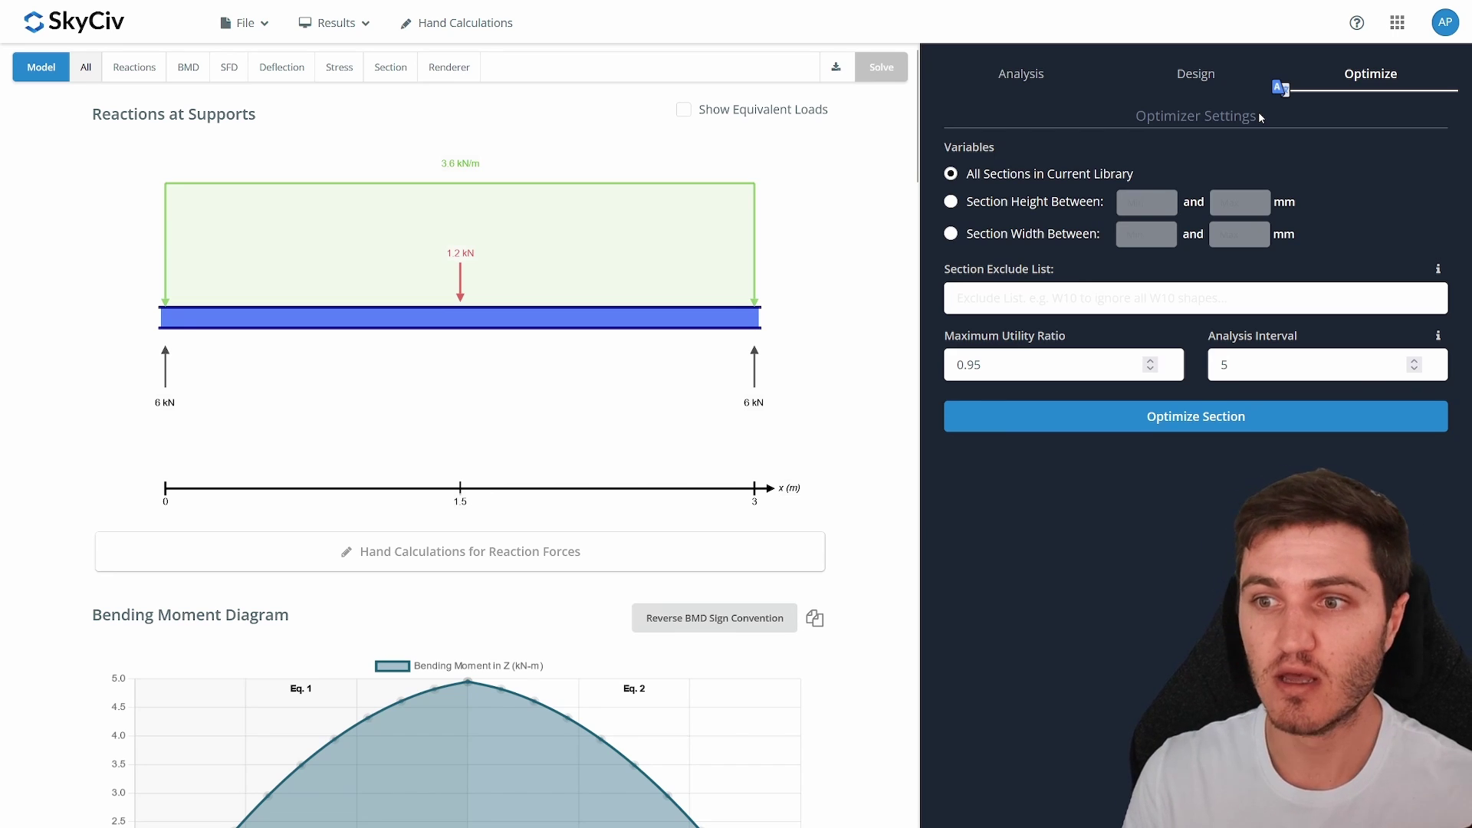
click(1024, 204)
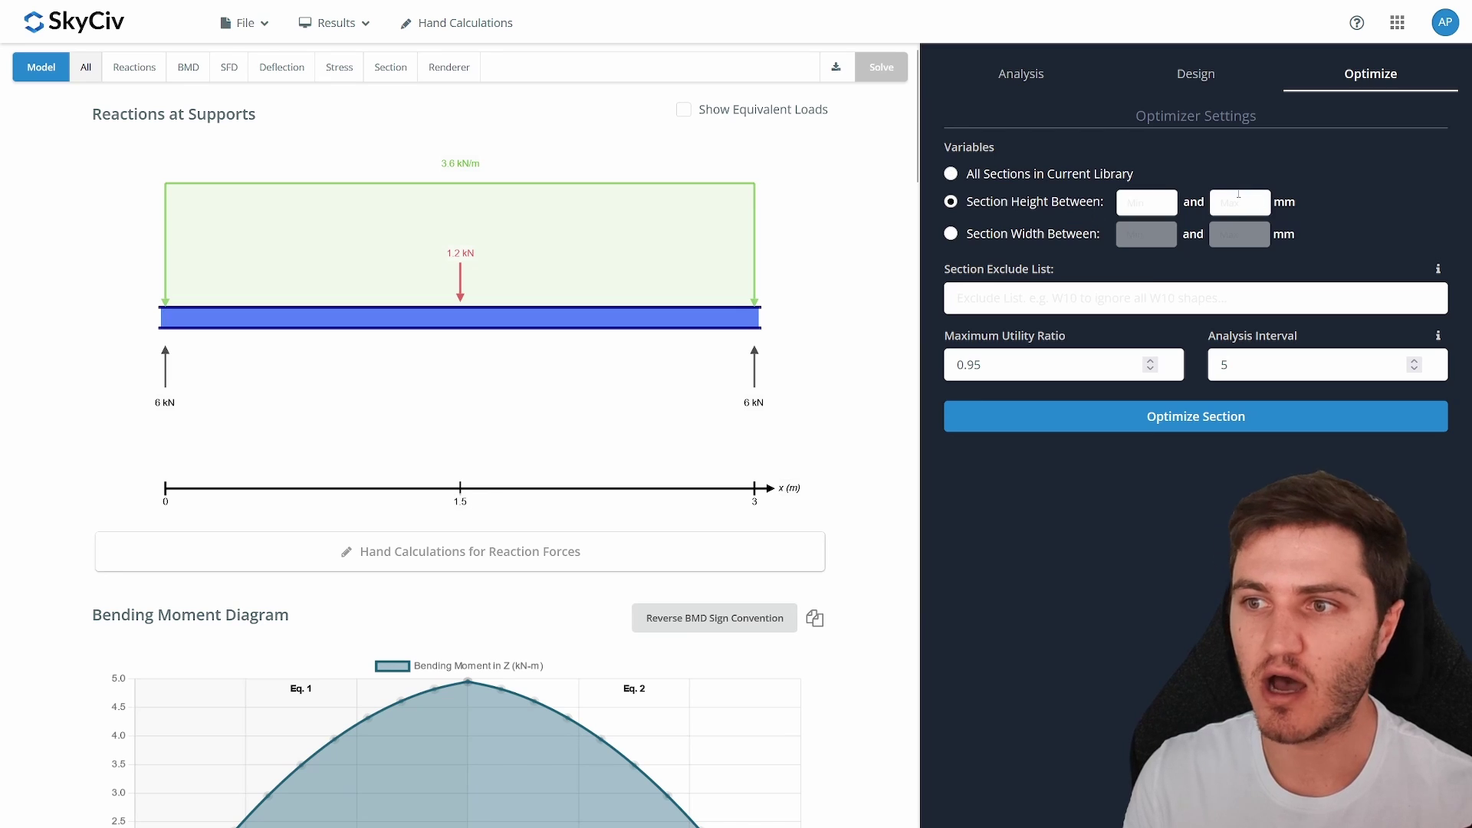
click(1046, 369)
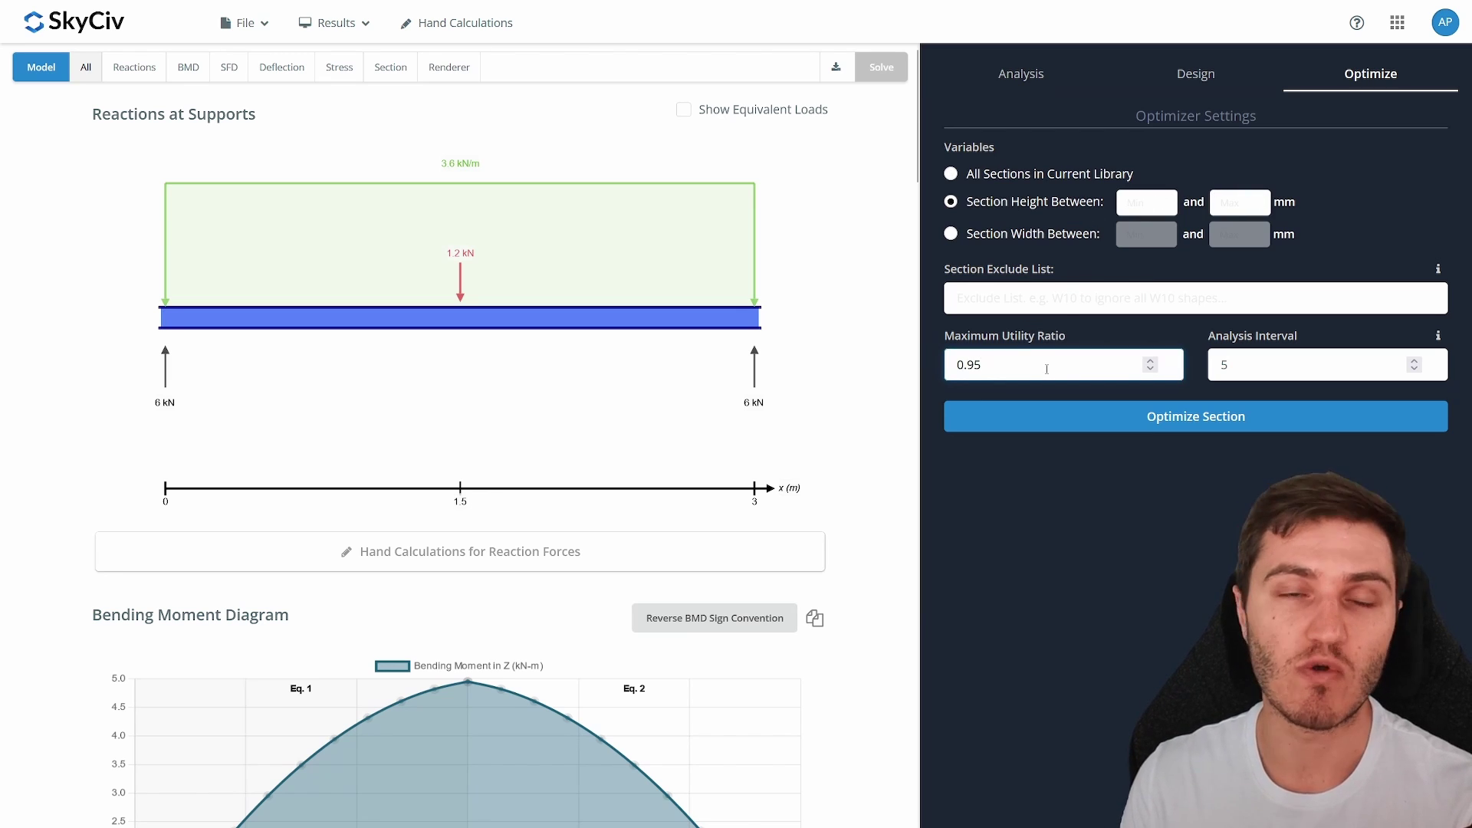
double_click(1005, 365)
click(1006, 366)
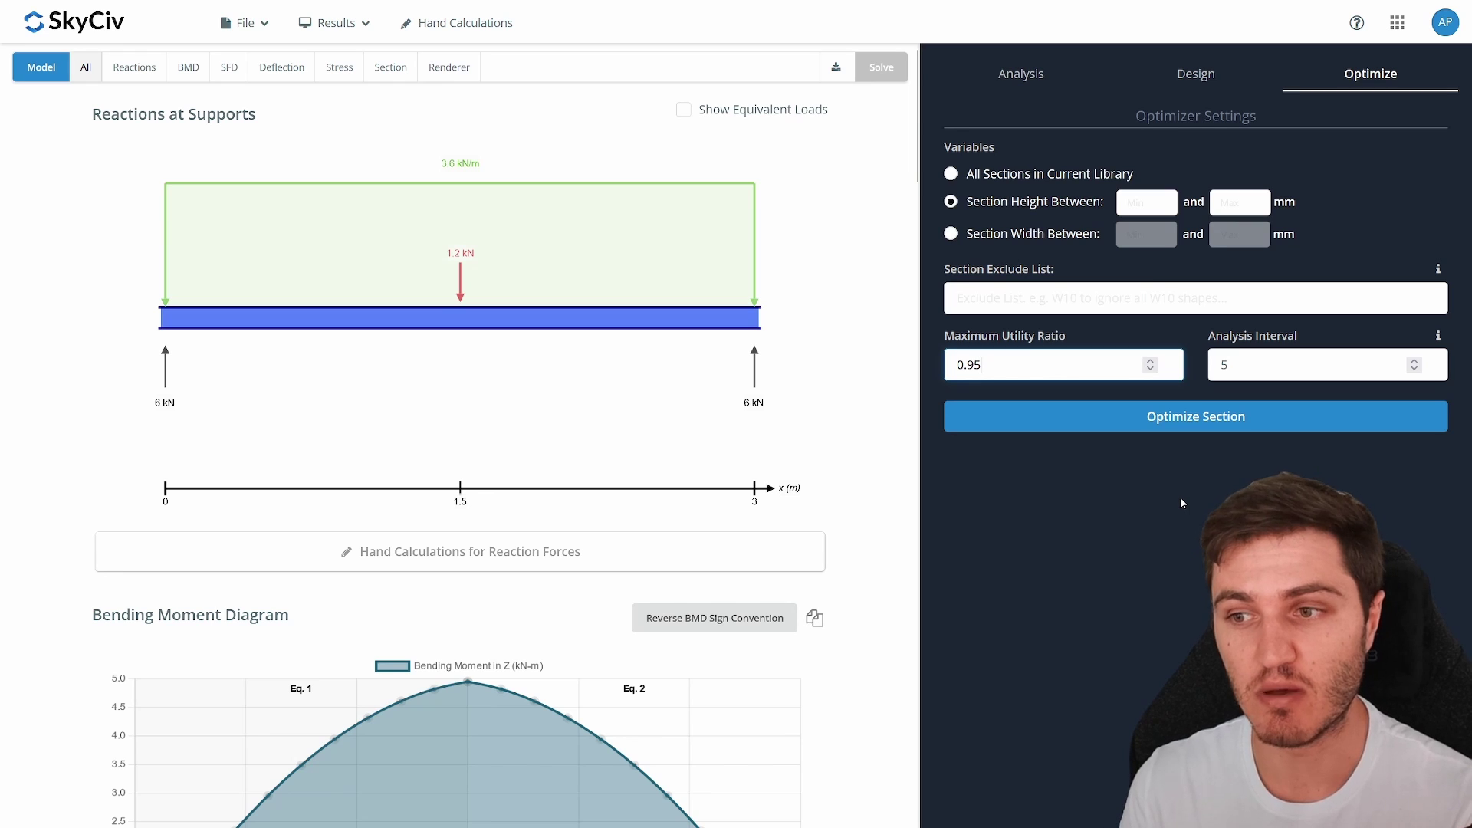
Compare the analysis summary with the design ratio summary, finishing on the analysis results.
click(1072, 76)
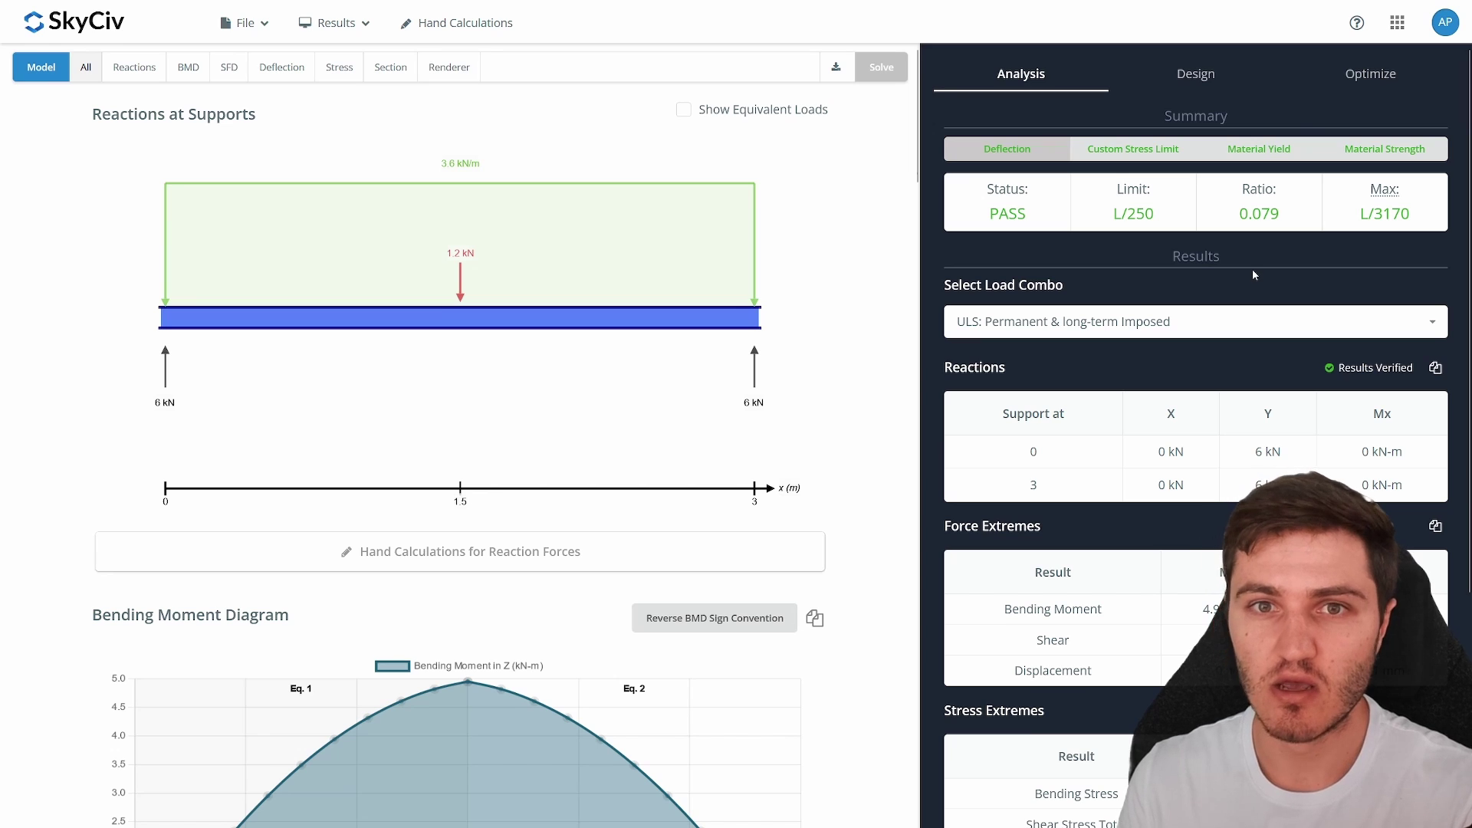
click(1214, 89)
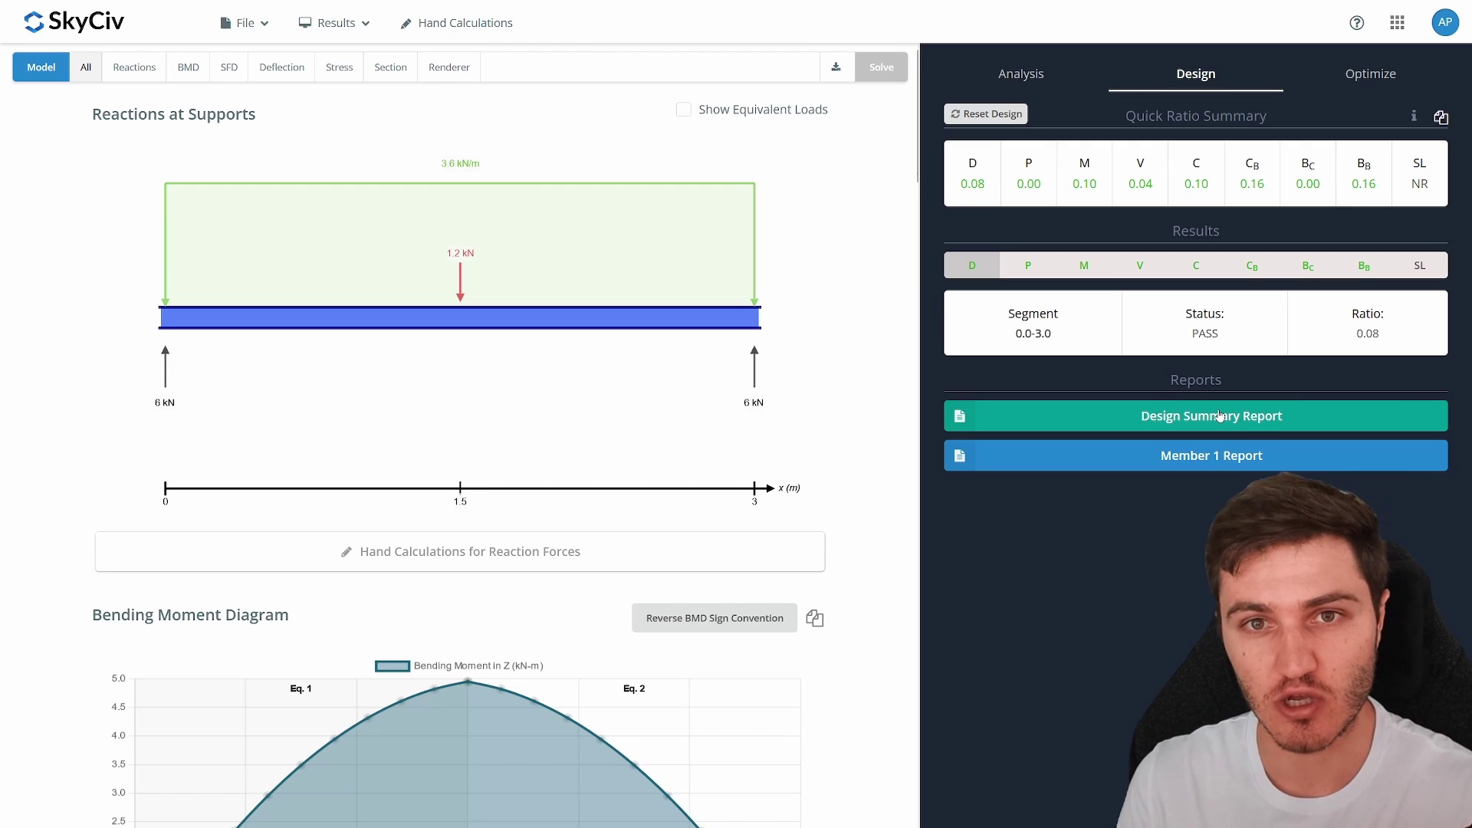
click(1038, 77)
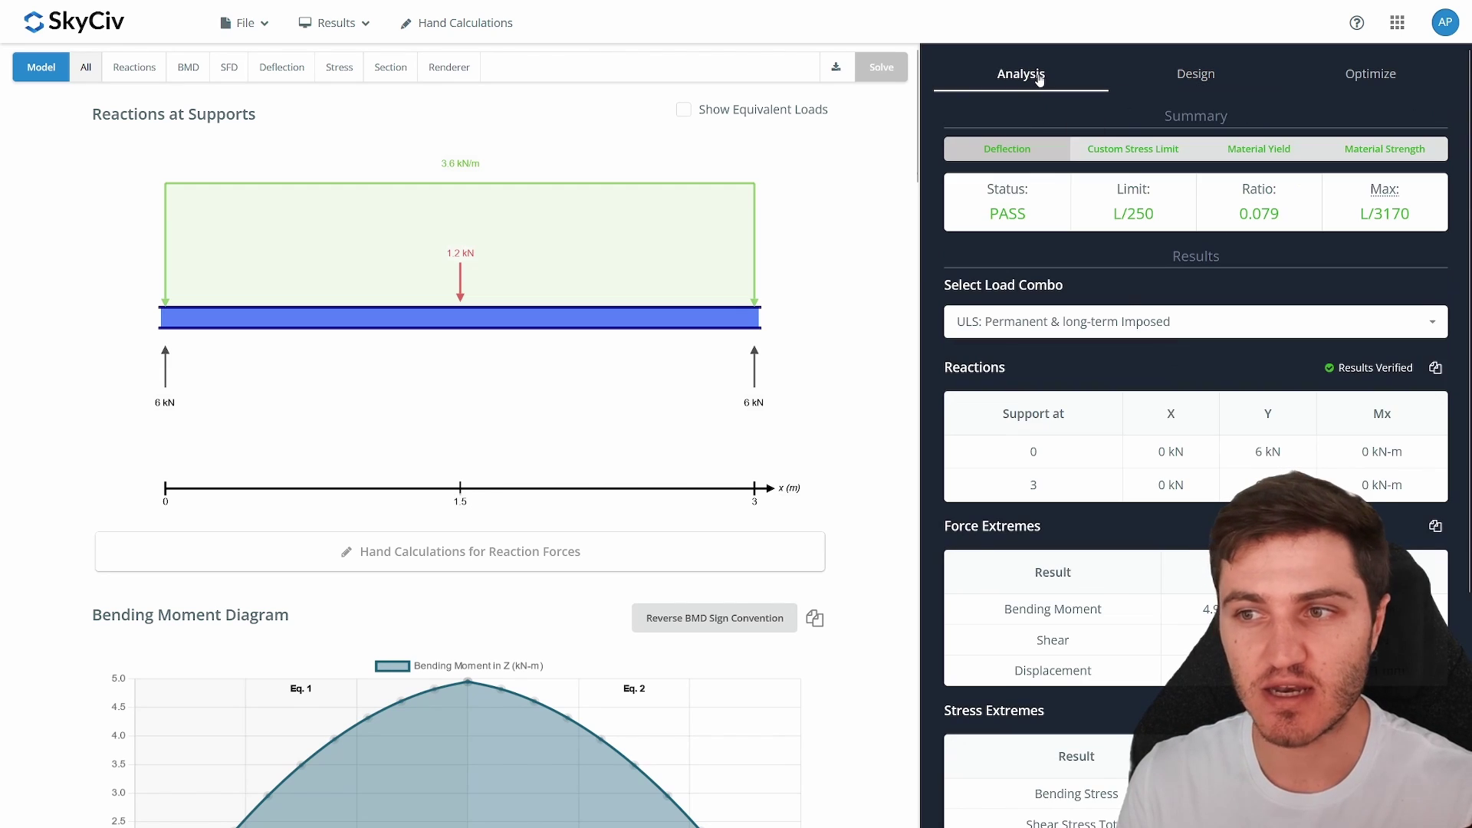
Create a PDF analysis report with the default contents, leaving out the load combinations table and points of interest.
click(344, 28)
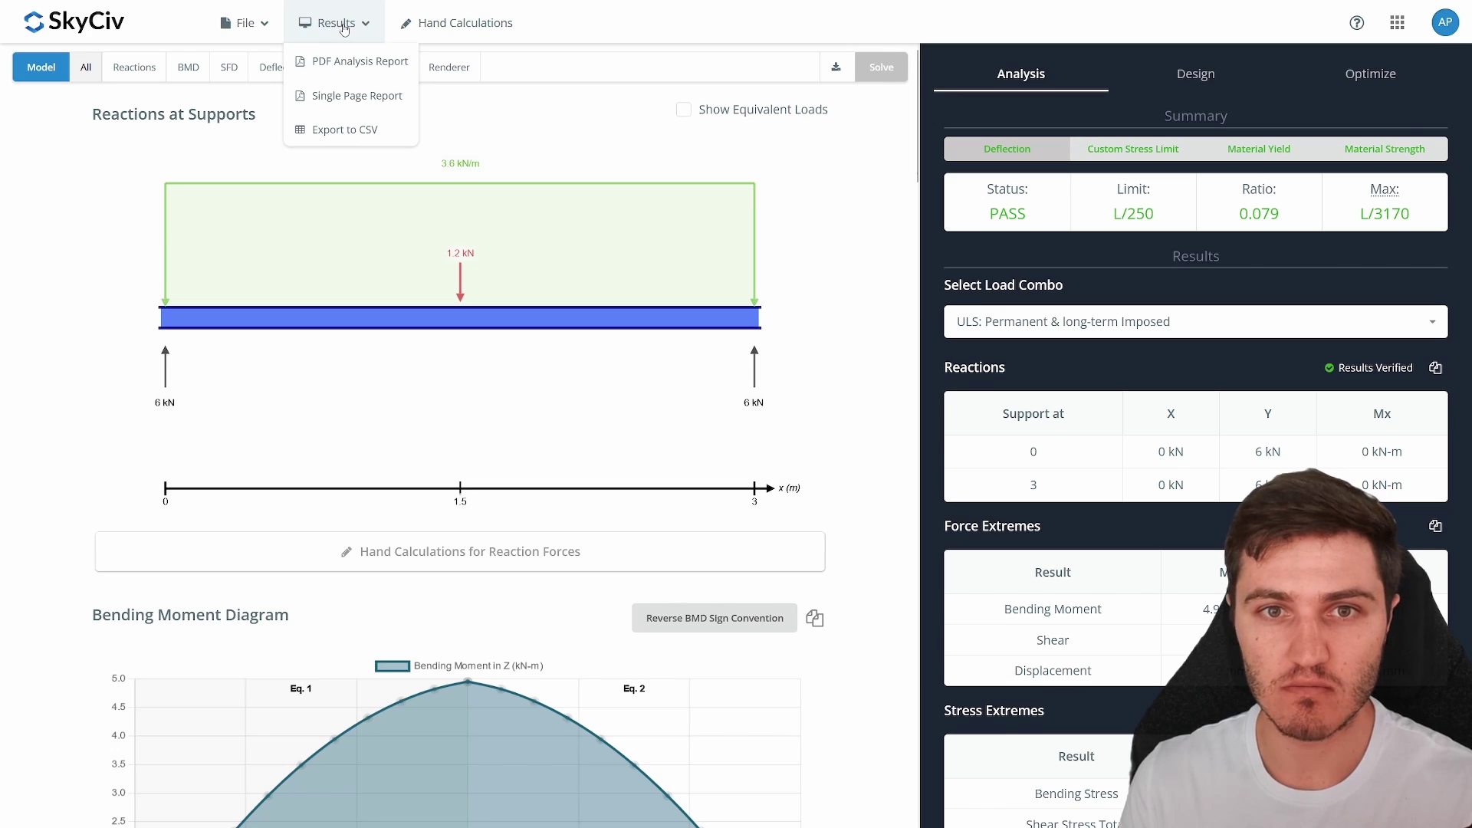
click(382, 65)
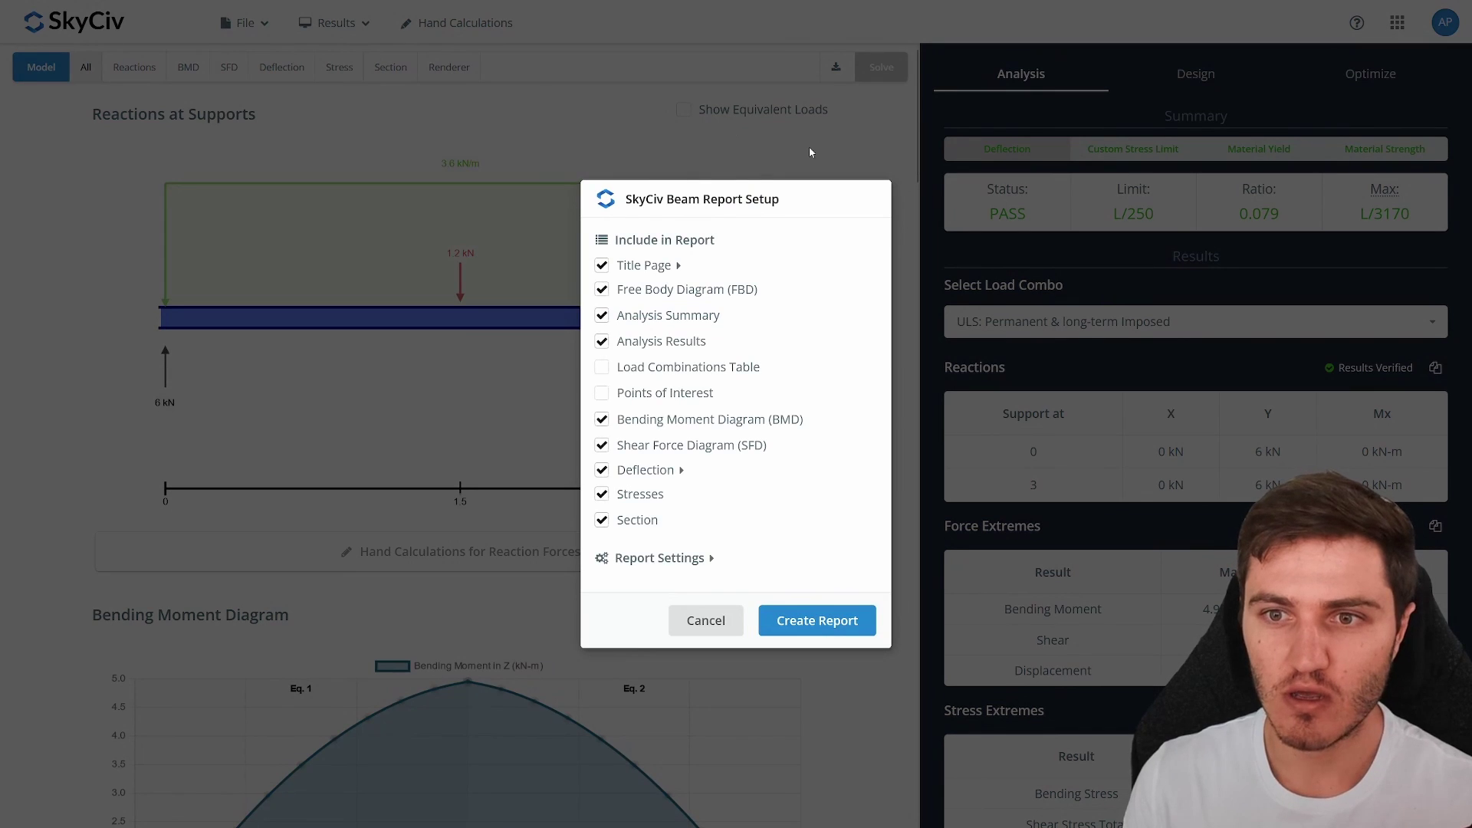
drag(633, 199, 805, 204)
click(808, 204)
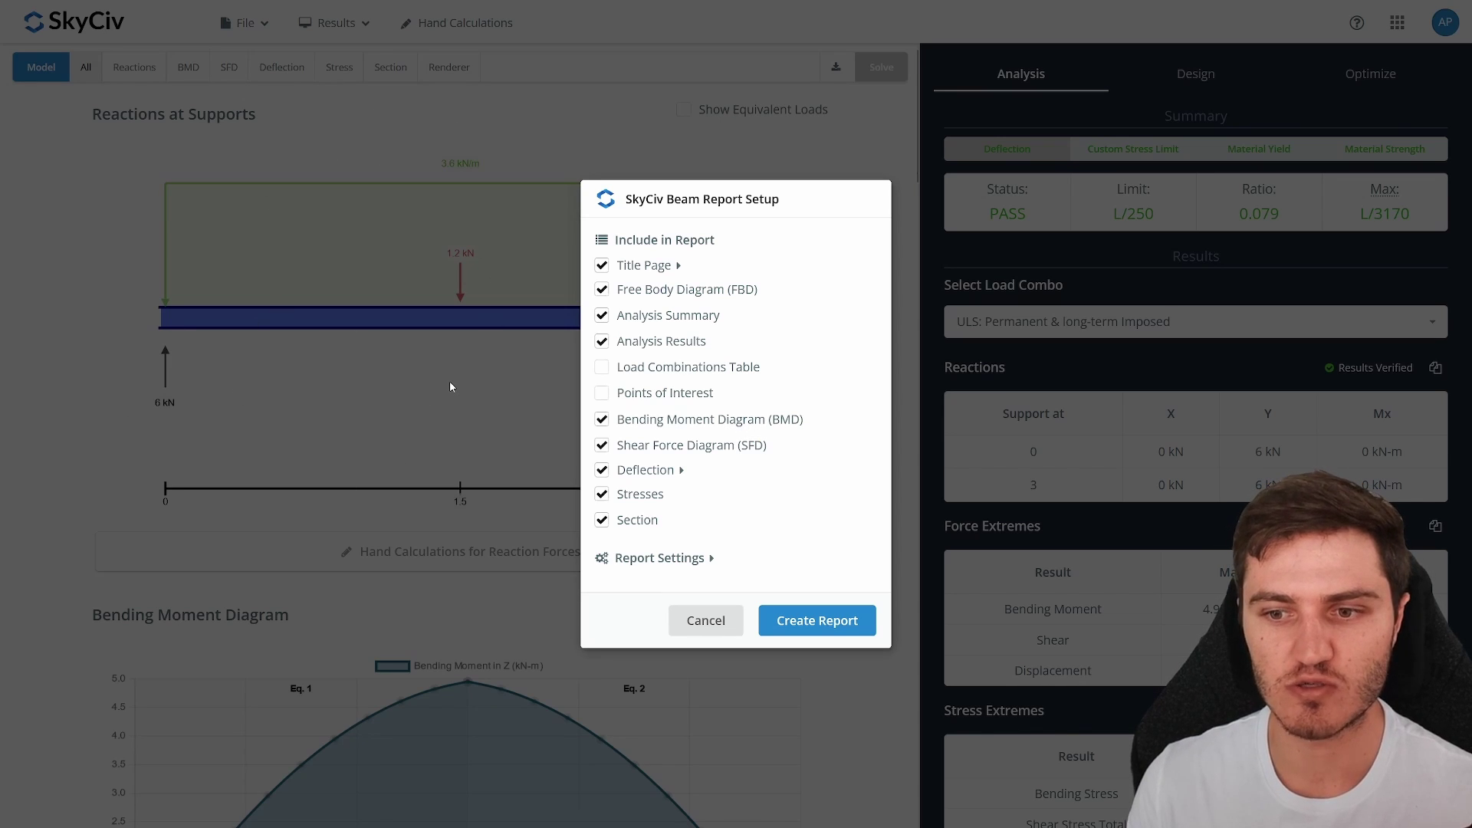
click(821, 621)
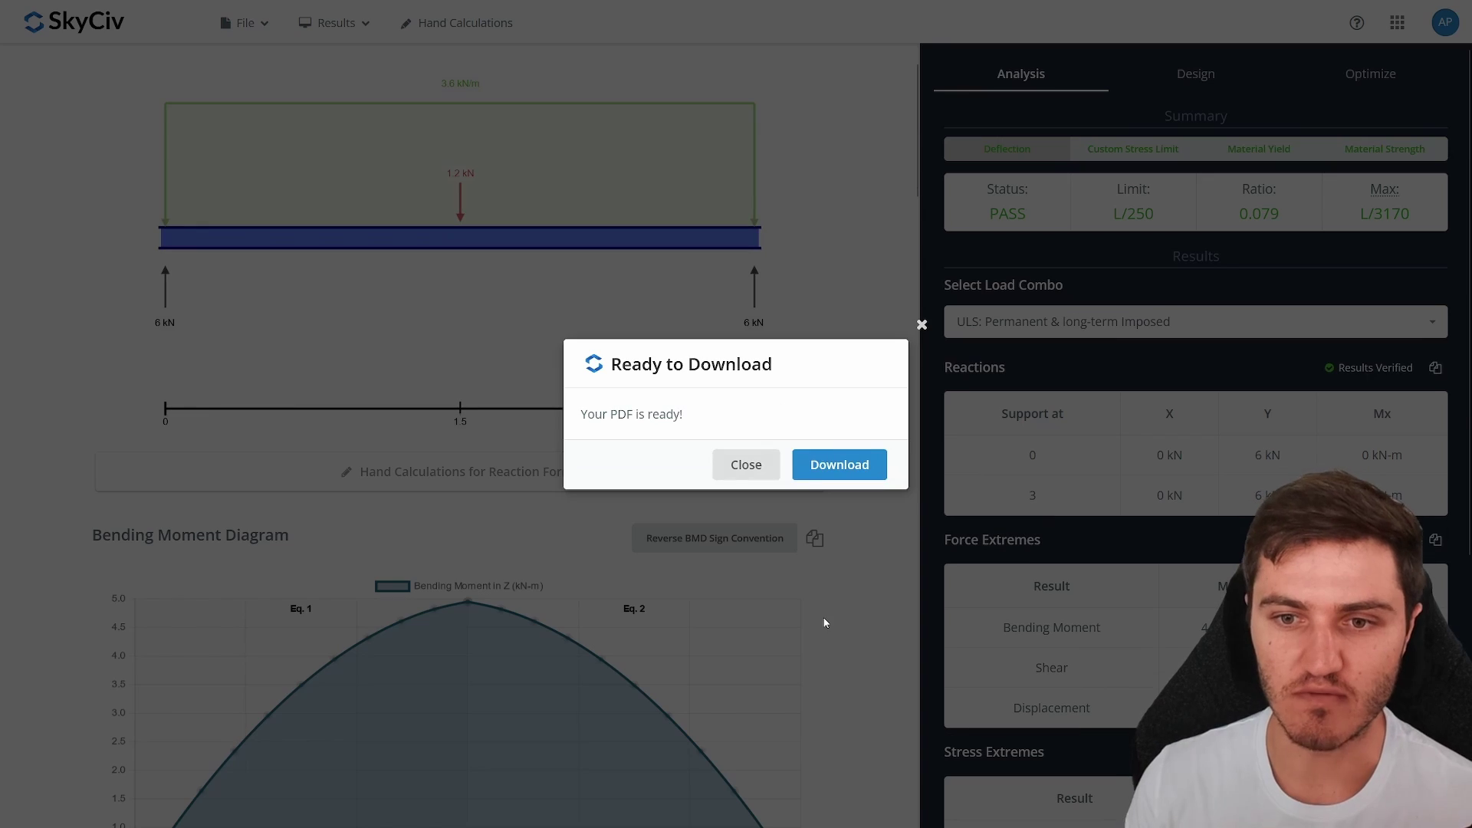
Download the finished PDF analysis report and review its pages from the cover through to the beam section properties.
click(842, 465)
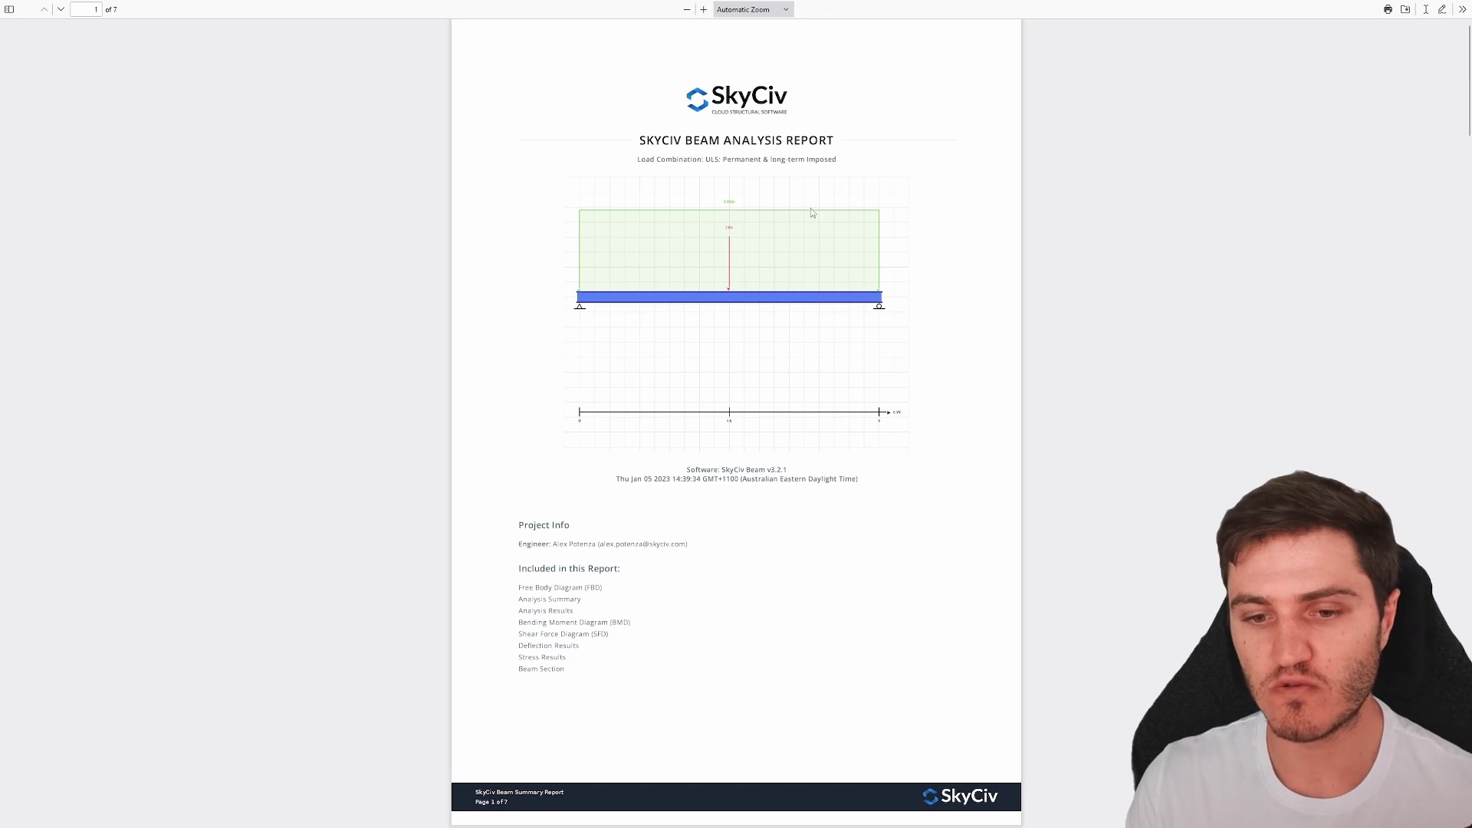
scroll(754, 208, down, 10)
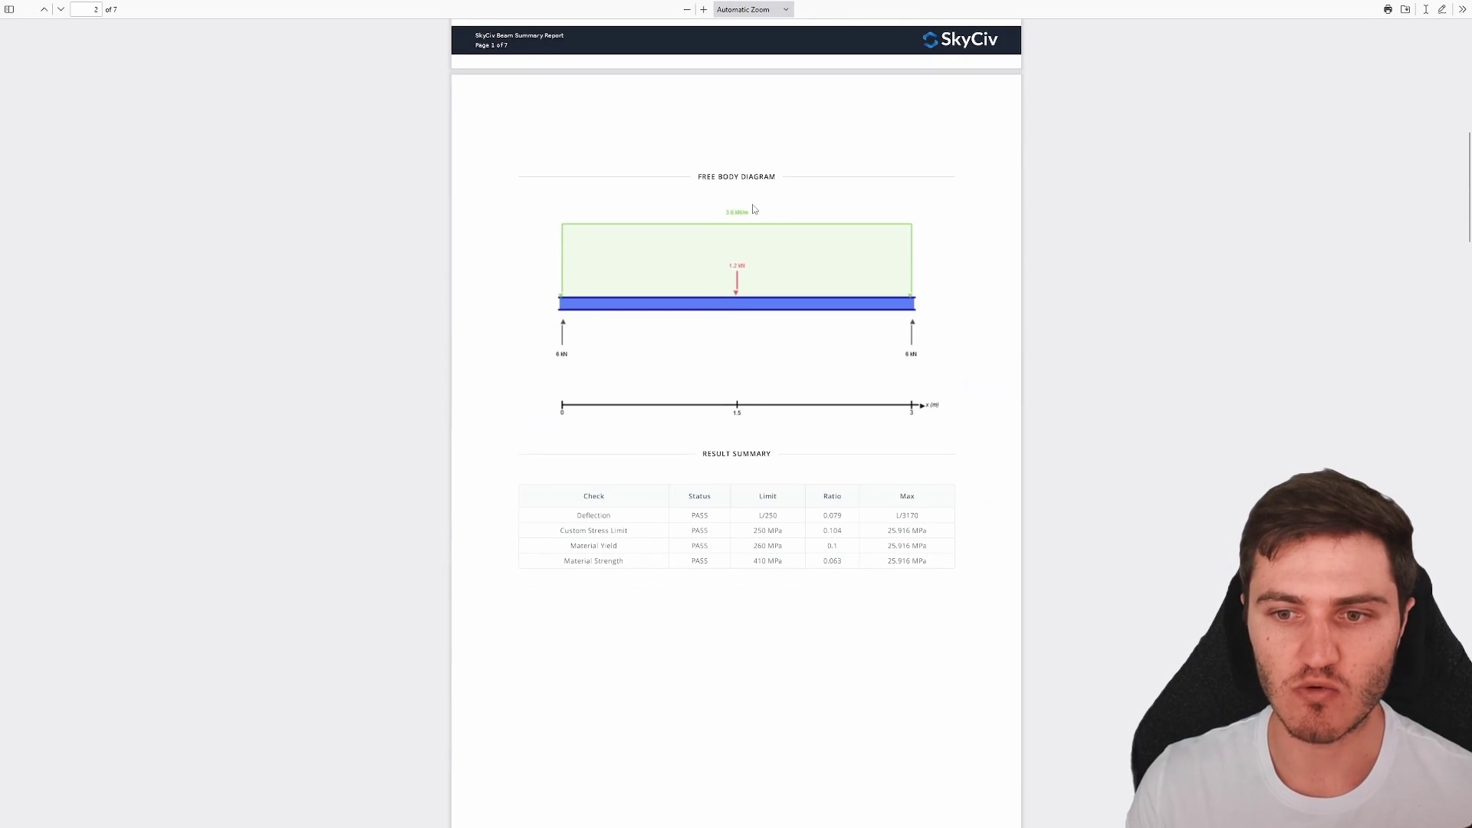
scroll(753, 208, down, 10)
scroll(754, 208, down, 3)
scroll(755, 209, up, 3)
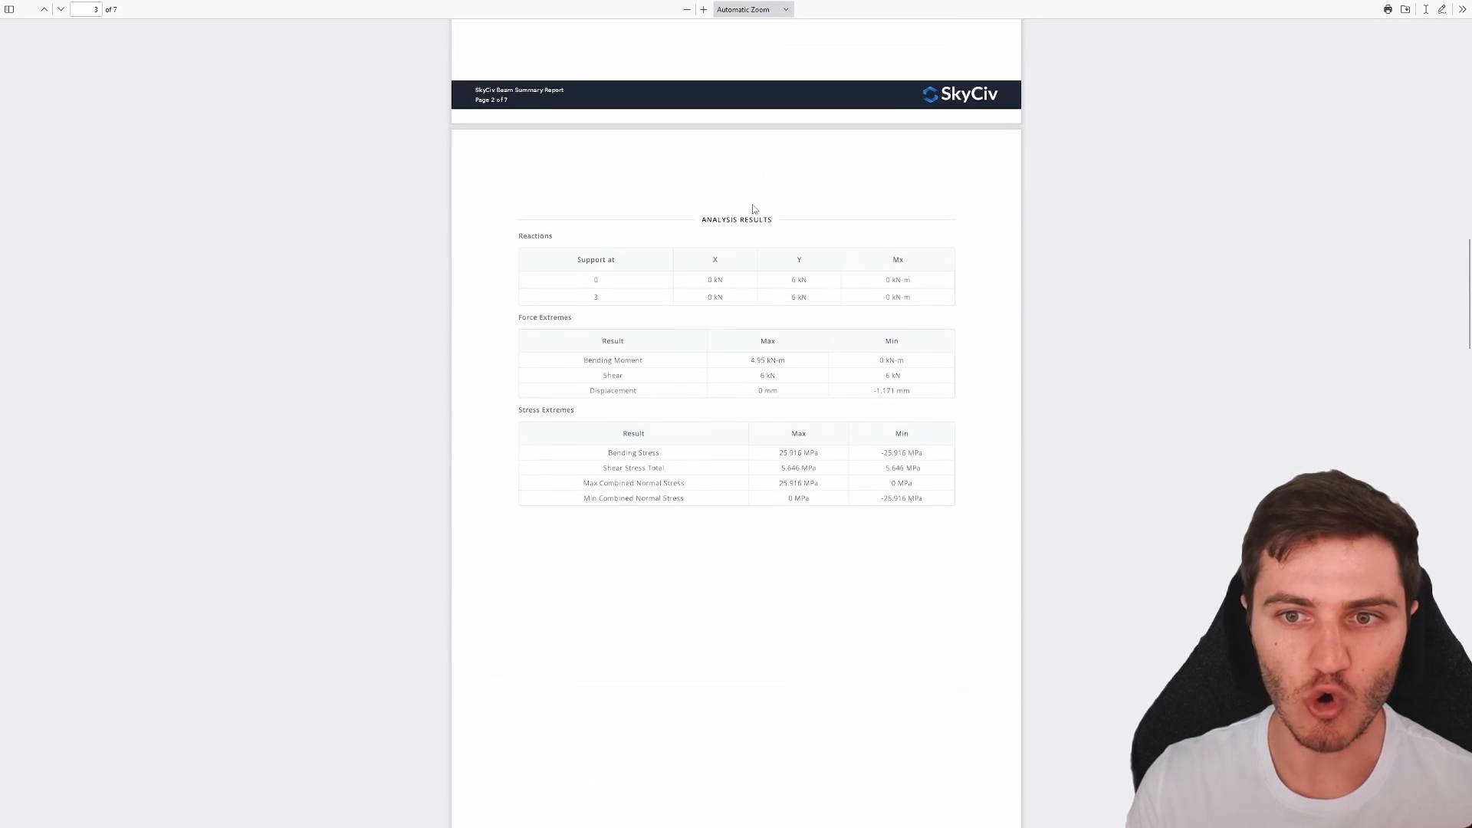
scroll(776, 217, down, 10)
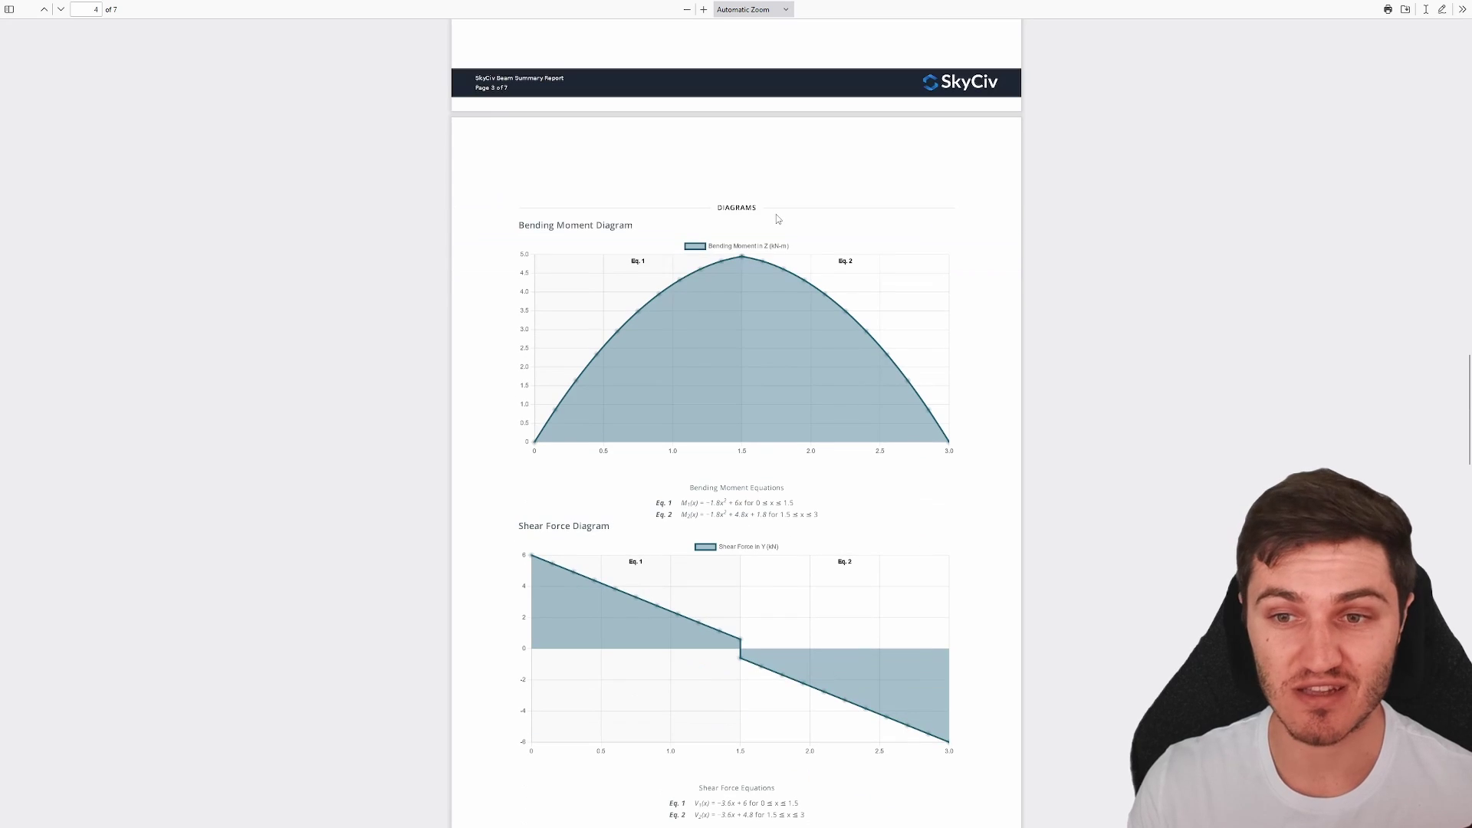
scroll(900, 294, down, 18)
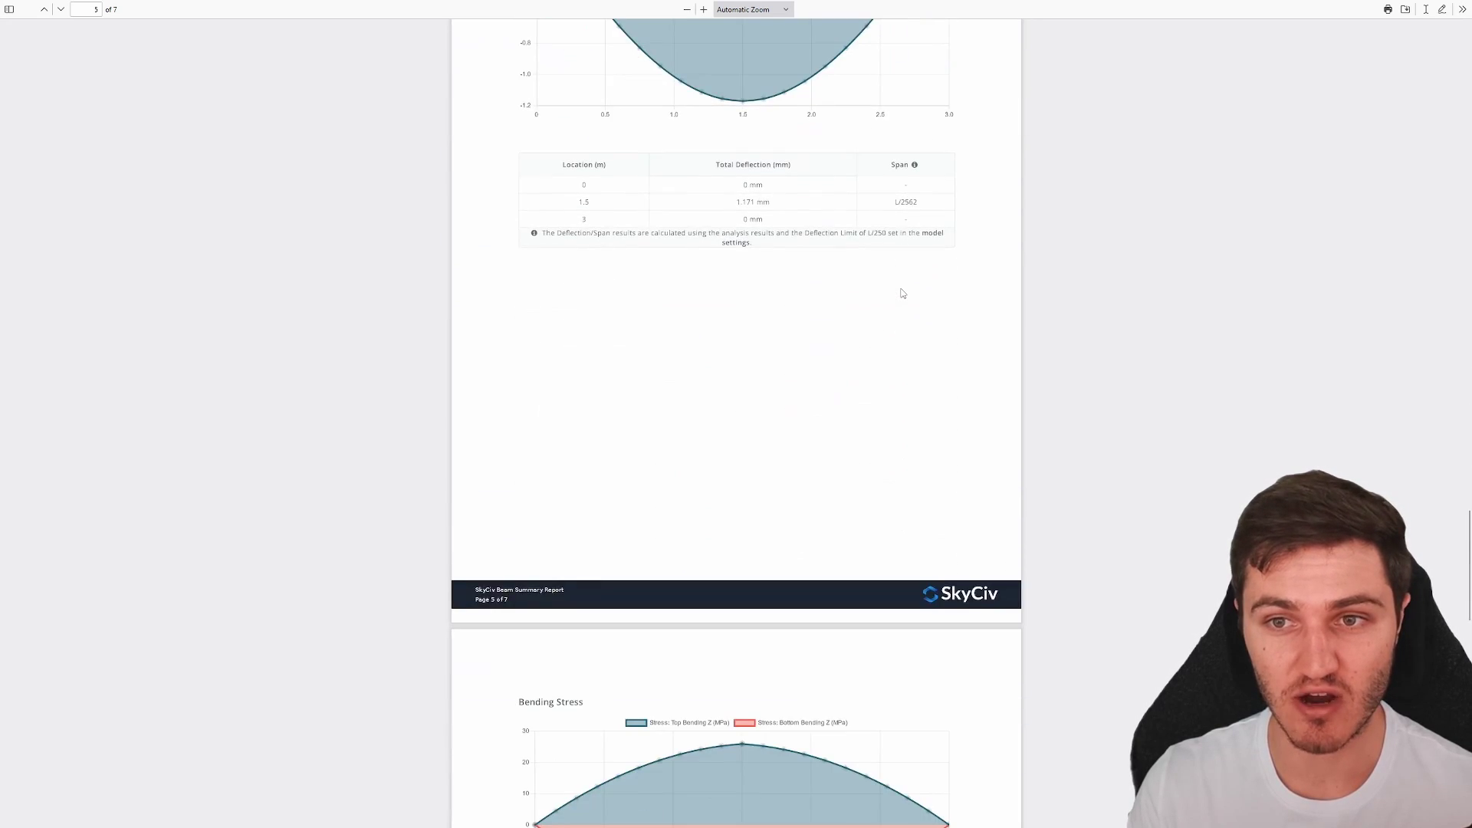
scroll(902, 294, down, 12)
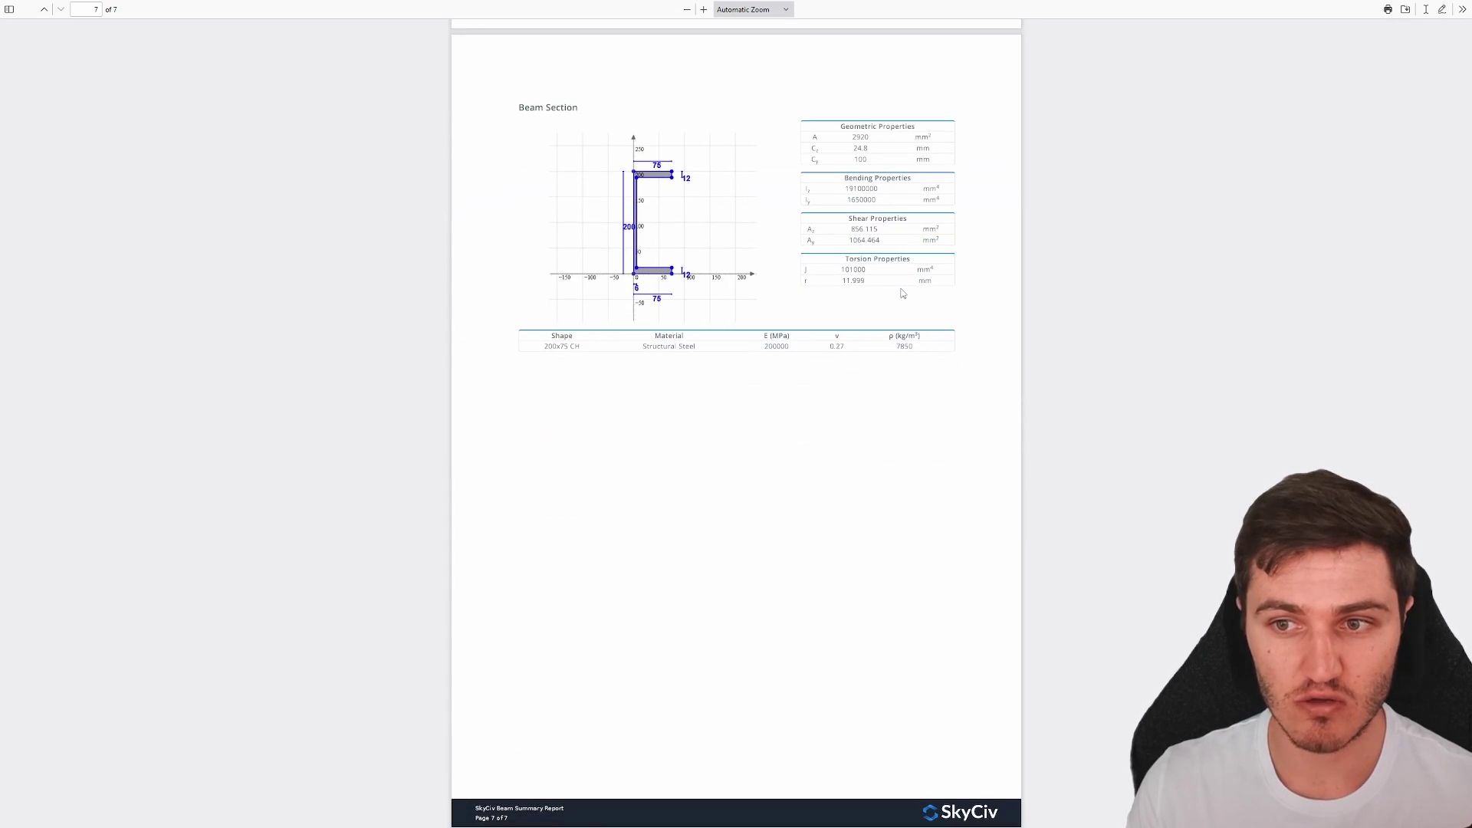
scroll(807, 324, up, 20)
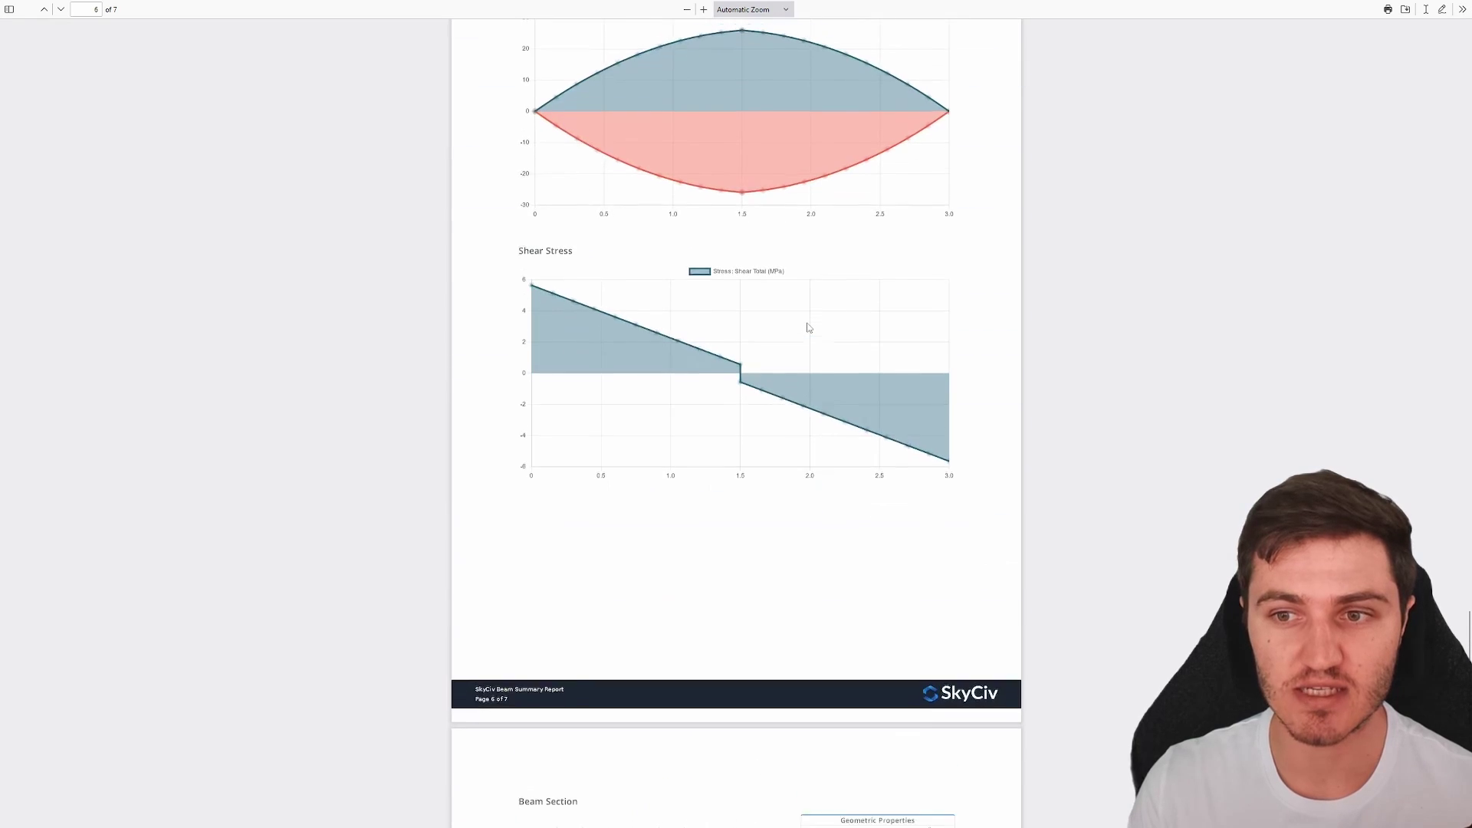
scroll(807, 327, up, 20)
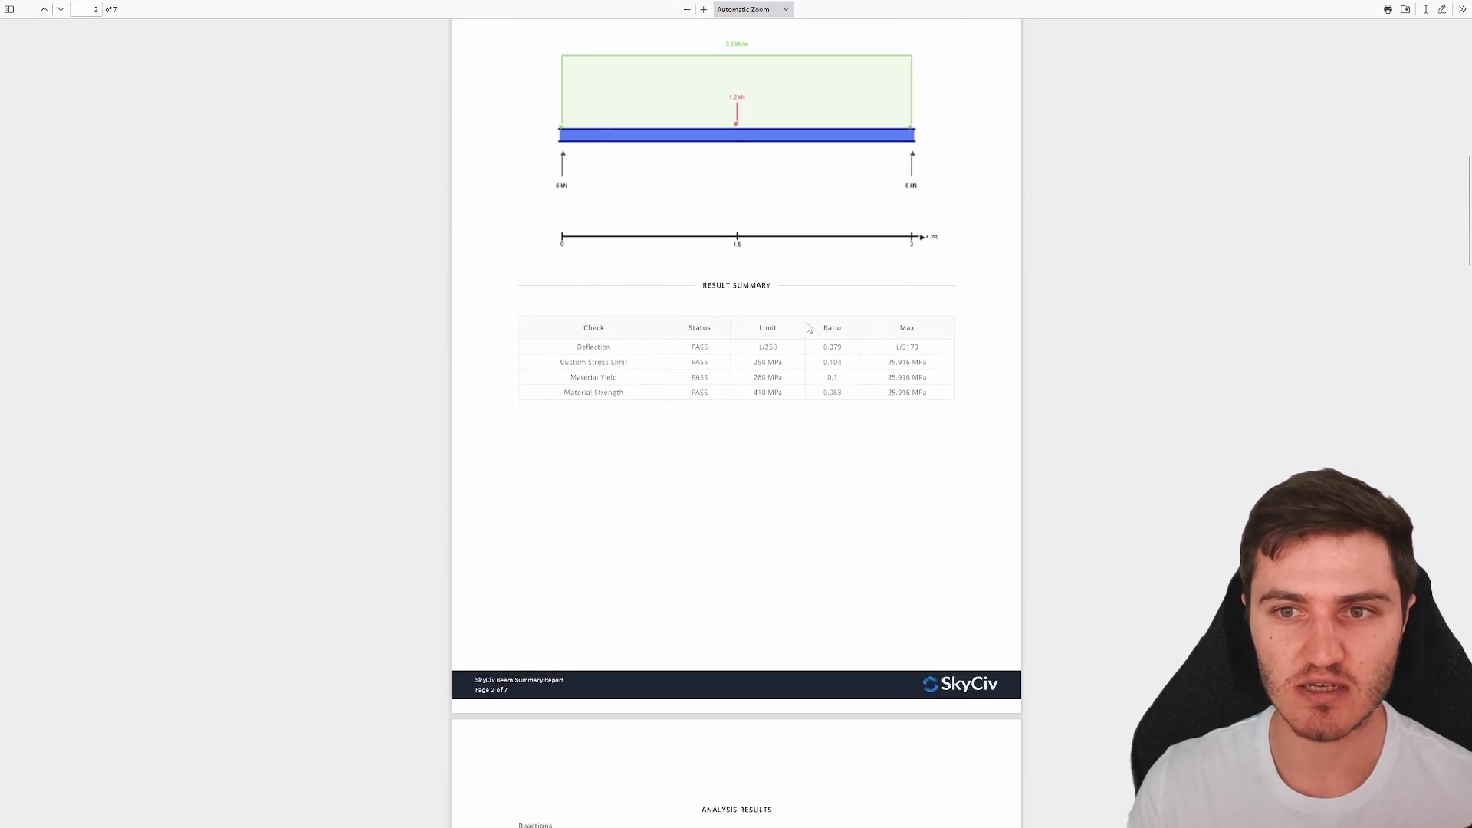
scroll(807, 328, up, 5)
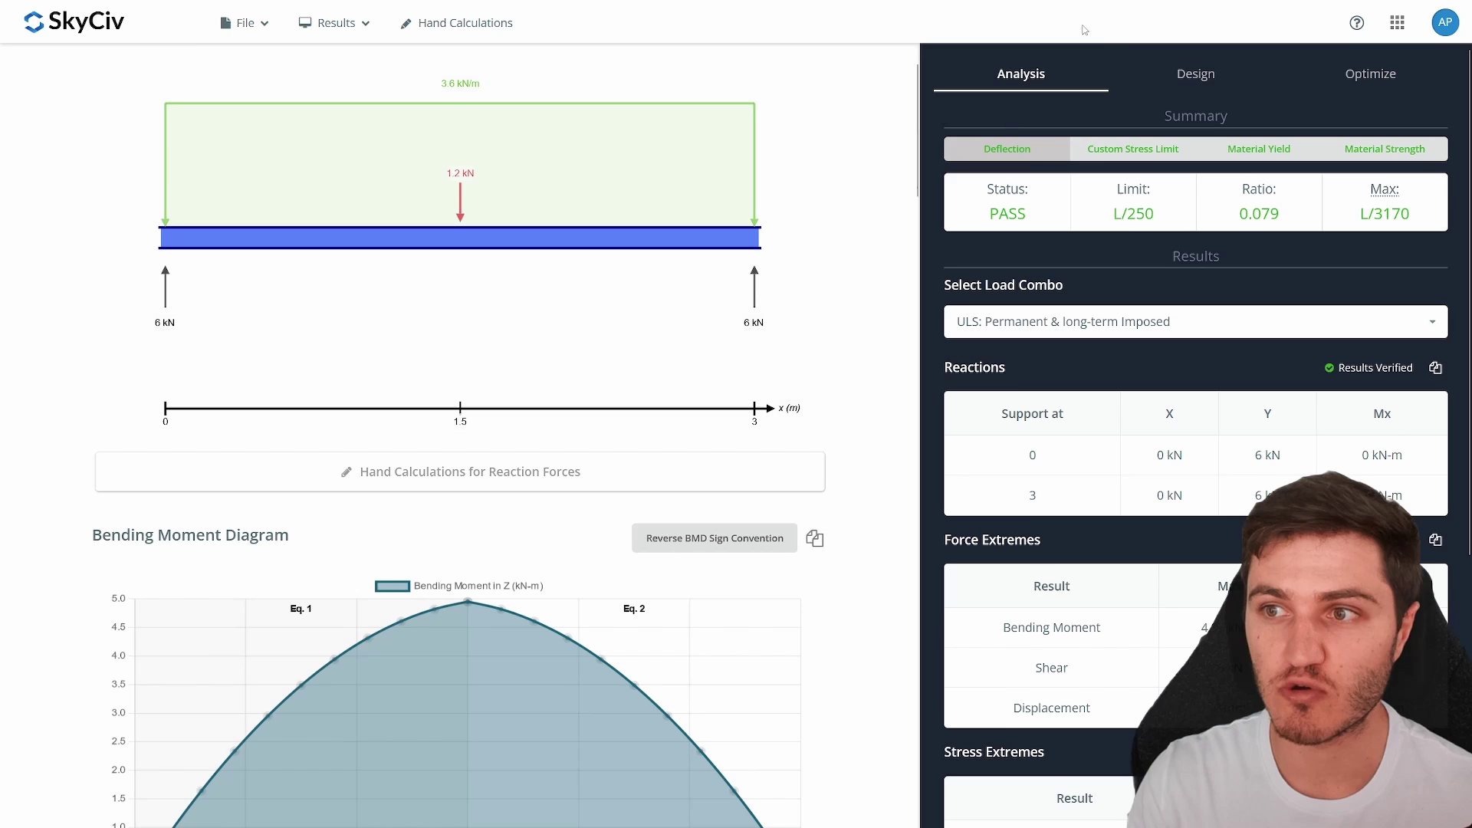
Return to the beam results and examine the design ratio summary beside the support reactions diagram.
click(1195, 74)
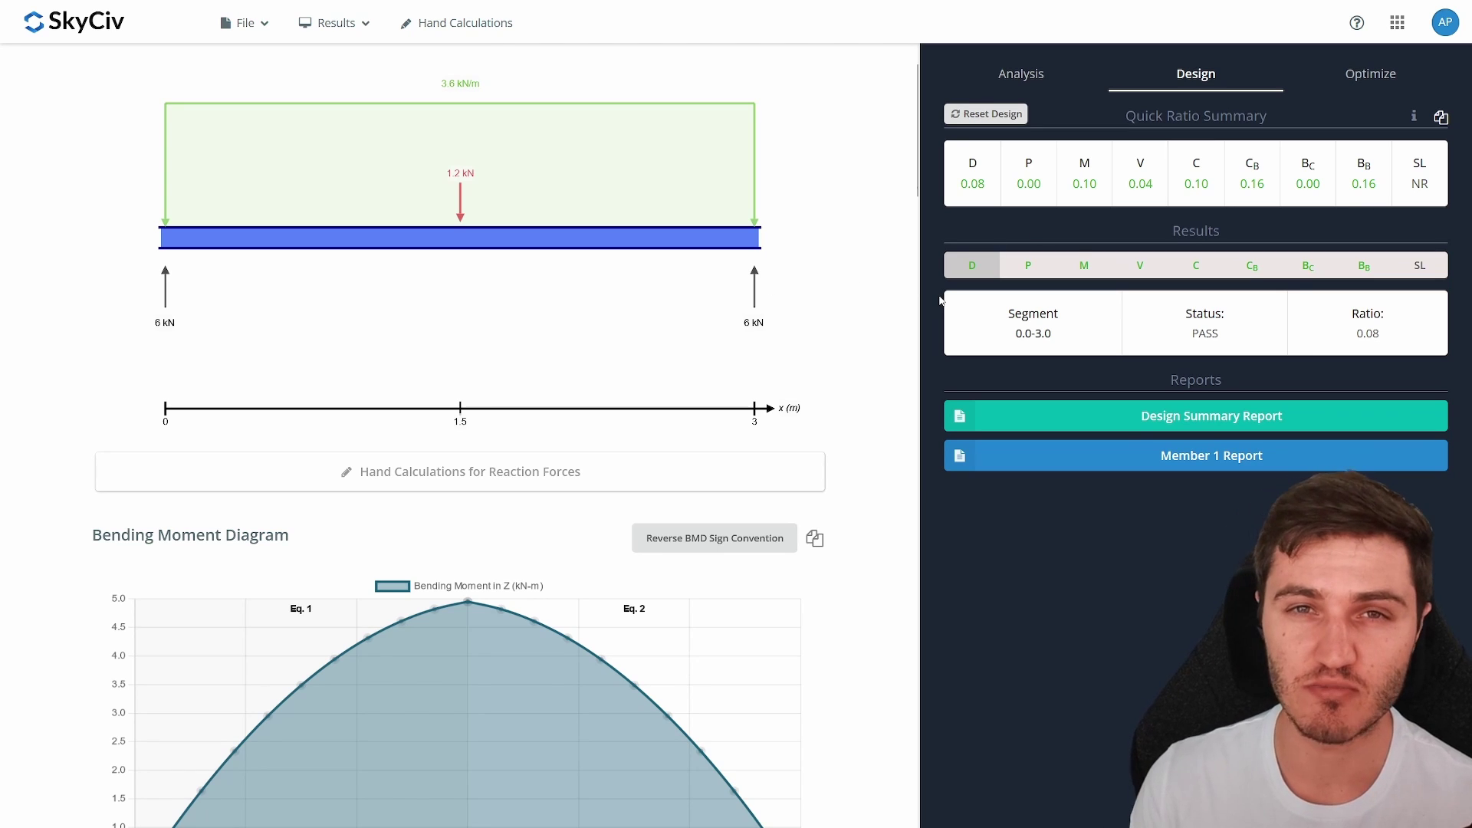
scroll(712, 327, up, 1)
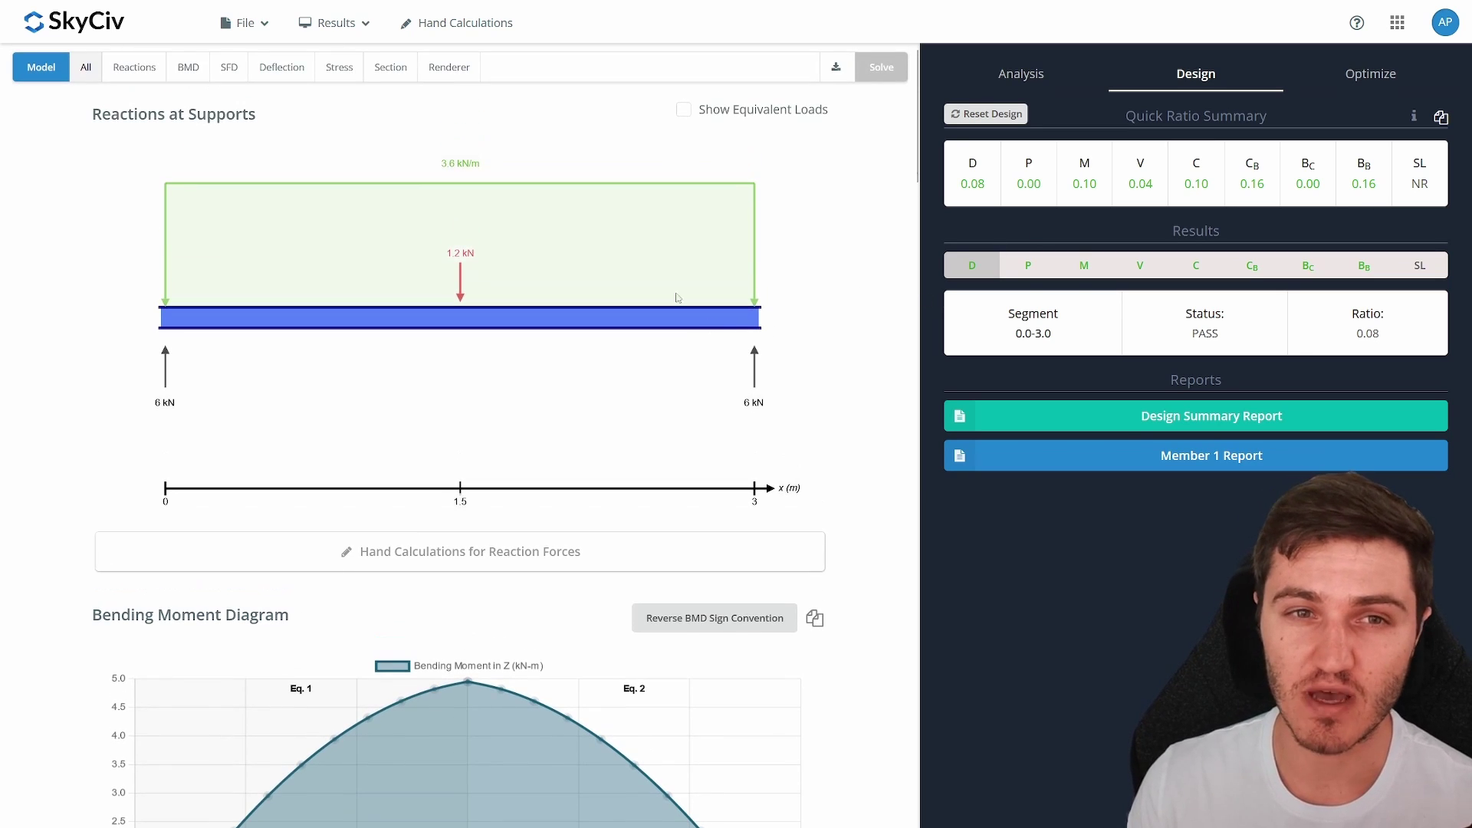